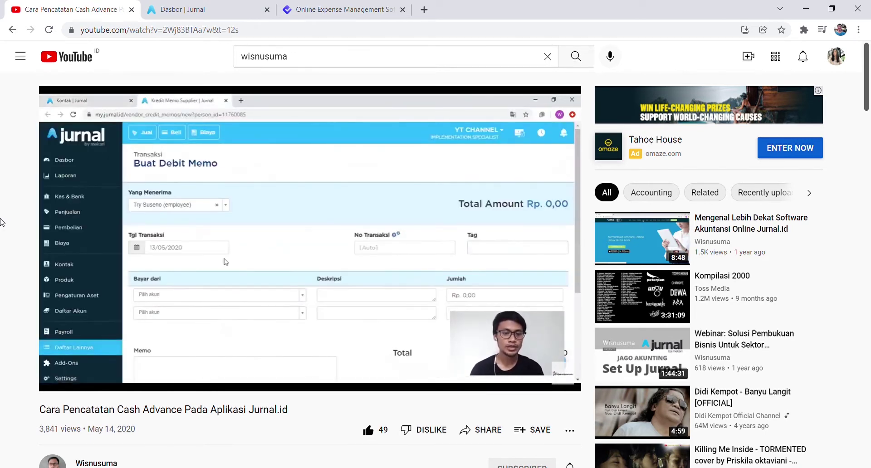
Scroll through the YouTube tutorial page, then bring up the Online Expense Management tab.
{"action": "scroll", "coordinate": [2, 223], "scroll_direction": "down", "scroll_amount": 8}
{"action": "scroll", "coordinate": [2, 222], "scroll_direction": "down", "scroll_amount": 15}
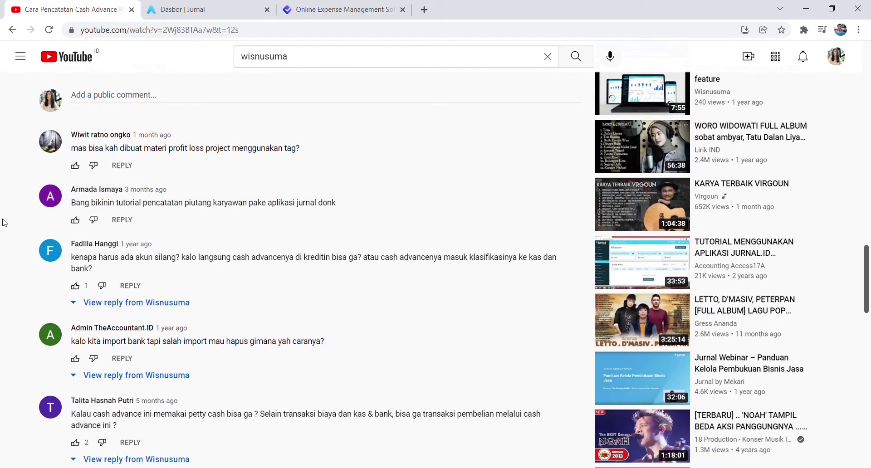
{"action": "scroll", "coordinate": [5, 222], "scroll_direction": "down", "scroll_amount": 1}
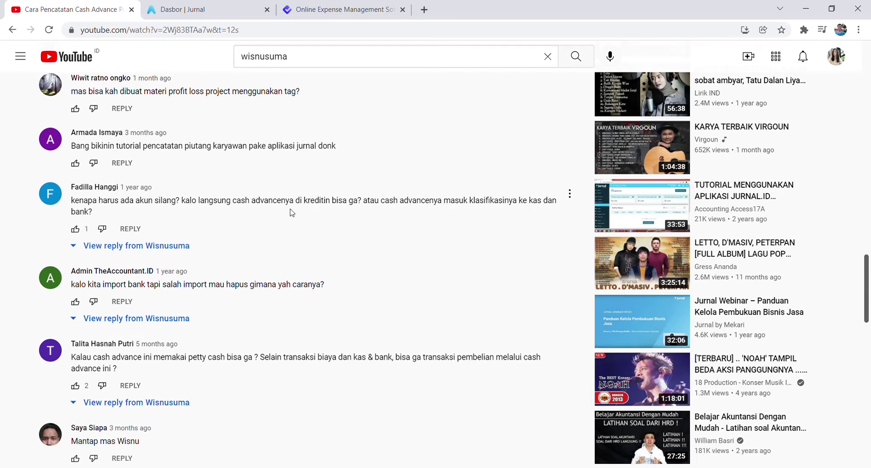
{"action": "scroll", "coordinate": [272, 222], "scroll_direction": "down", "scroll_amount": 3}
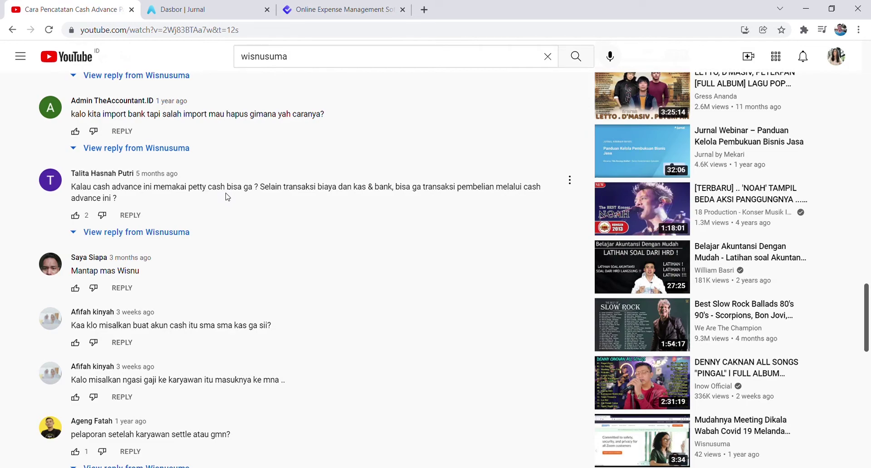
{"action": "scroll", "coordinate": [228, 214], "scroll_direction": "down", "scroll_amount": 8}
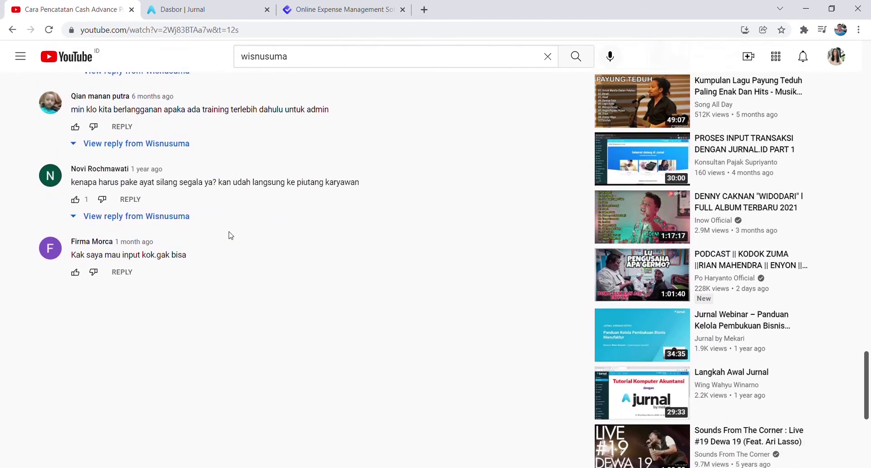
{"action": "scroll", "coordinate": [230, 235], "scroll_direction": "up", "scroll_amount": 6}
{"action": "scroll", "coordinate": [232, 236], "scroll_direction": "up", "scroll_amount": 15}
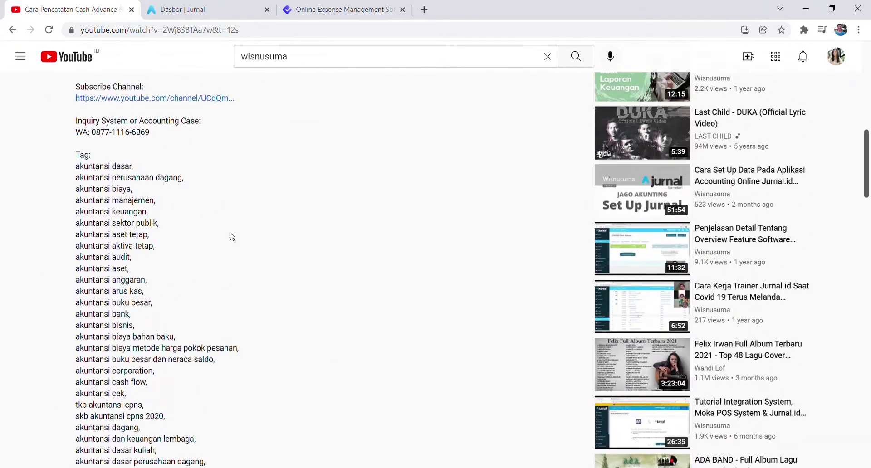
{"action": "scroll", "coordinate": [231, 236], "scroll_direction": "down", "scroll_amount": 12}
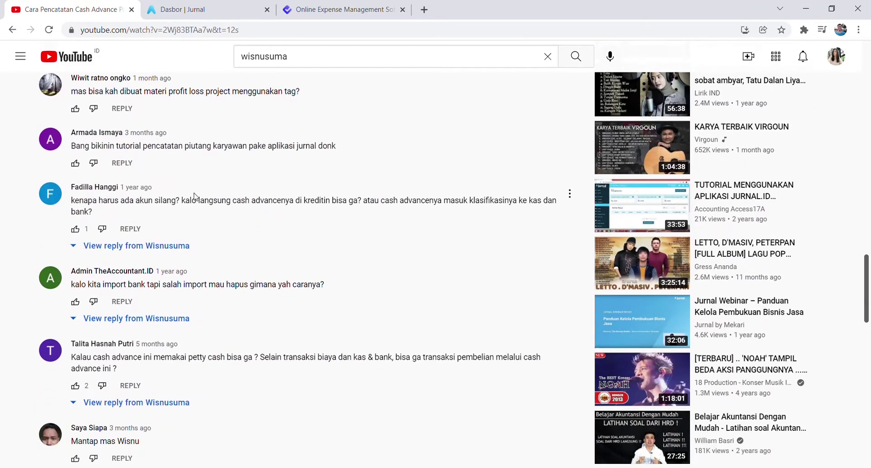
{"action": "scroll", "coordinate": [255, 245], "scroll_direction": "up", "scroll_amount": 20}
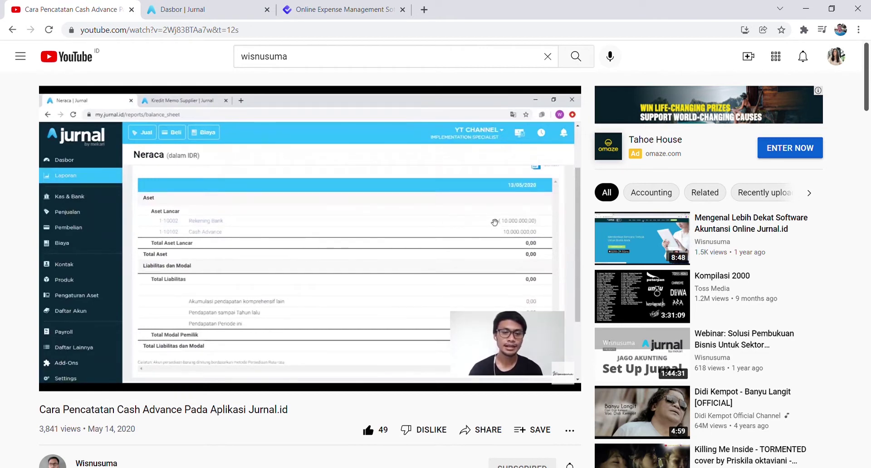
{"action": "left_click", "coordinate": [317, 6]}
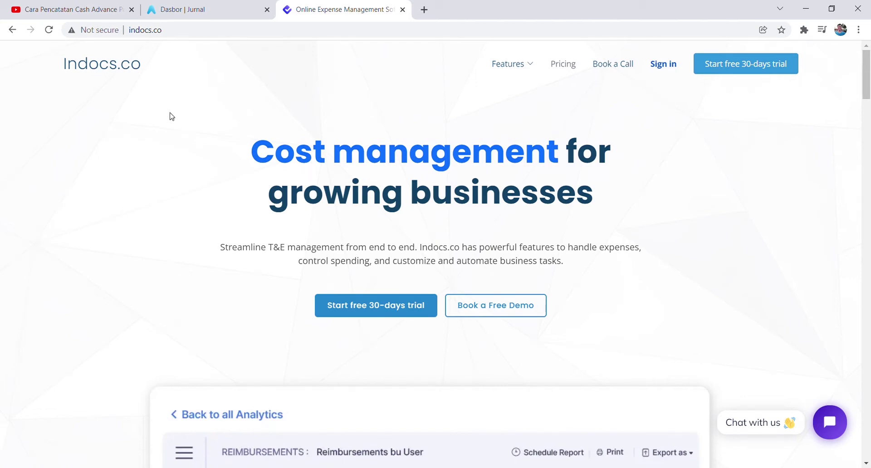
Skim down and back up the Indocs.co homepage, then return to the 'Dasbor | Jurnal' tab.
{"action": "scroll", "coordinate": [190, 220], "scroll_direction": "down", "scroll_amount": 2}
{"action": "scroll", "coordinate": [191, 221], "scroll_direction": "down", "scroll_amount": 20}
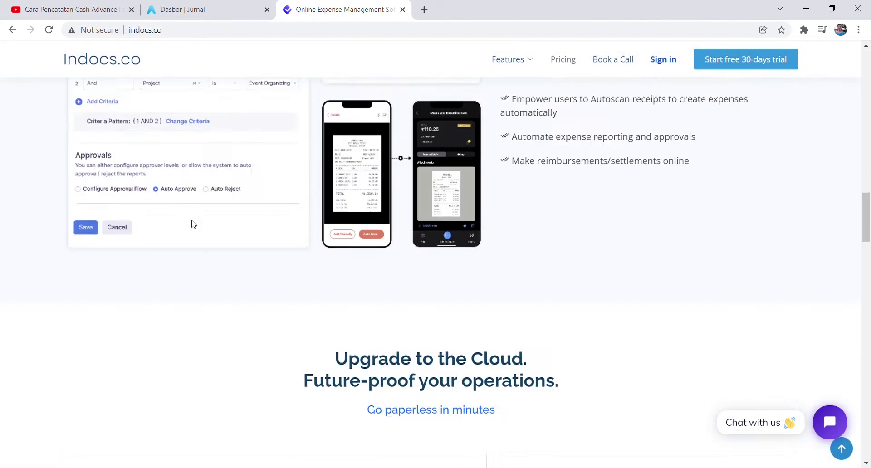
{"action": "scroll", "coordinate": [188, 227], "scroll_direction": "up", "scroll_amount": 20}
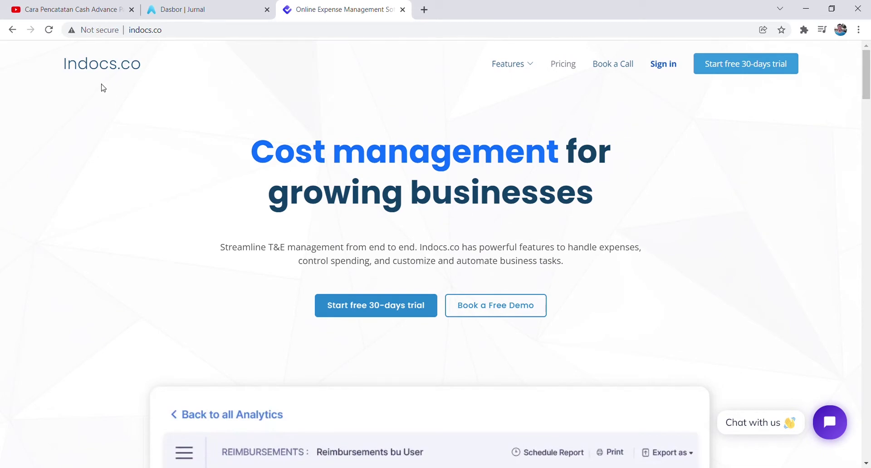
{"action": "left_click", "coordinate": [195, 7]}
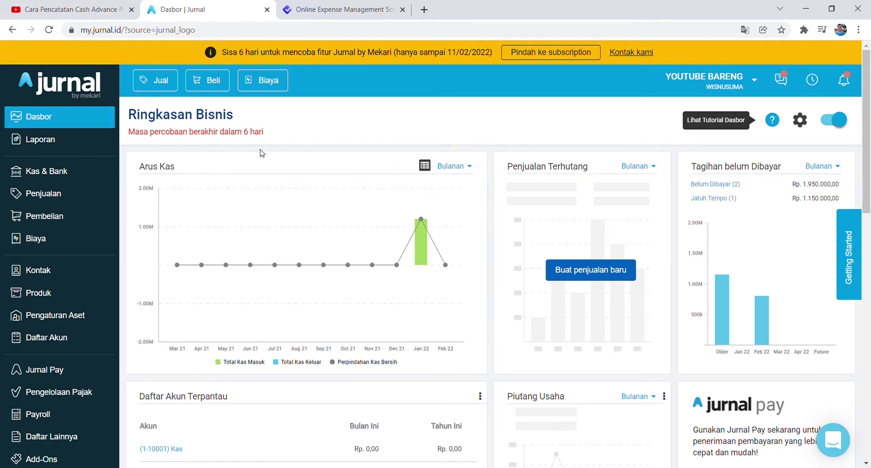
Bring the Online Expense Management (Indocs.co) tab back to the front.
{"action": "left_click", "coordinate": [312, 5]}
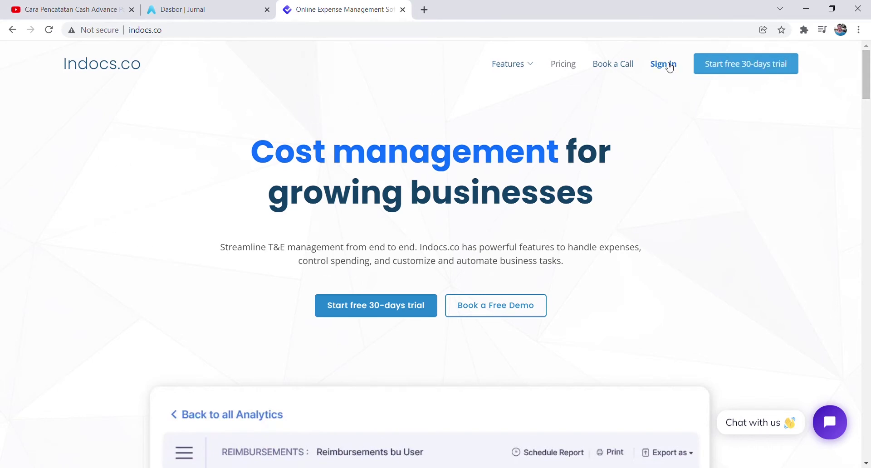
Open the free 30-day trial registration page, then go to its Sign in page.
{"action": "left_click", "coordinate": [707, 71]}
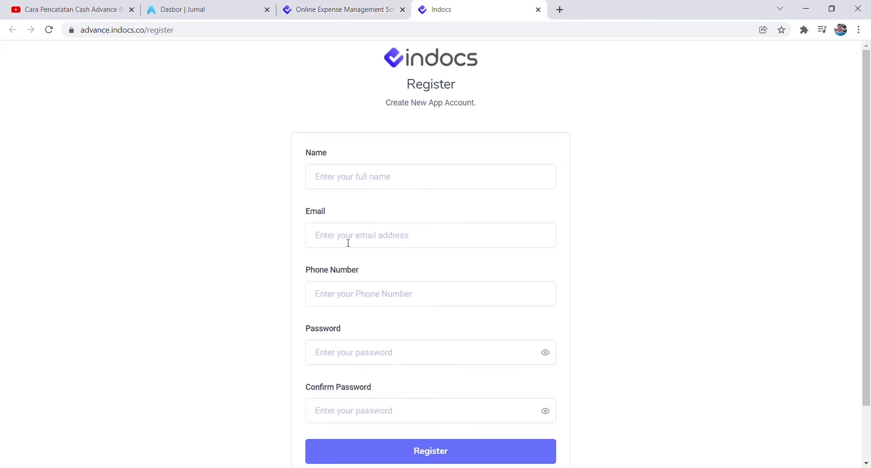
{"action": "scroll", "coordinate": [354, 159], "scroll_direction": "down", "scroll_amount": 2}
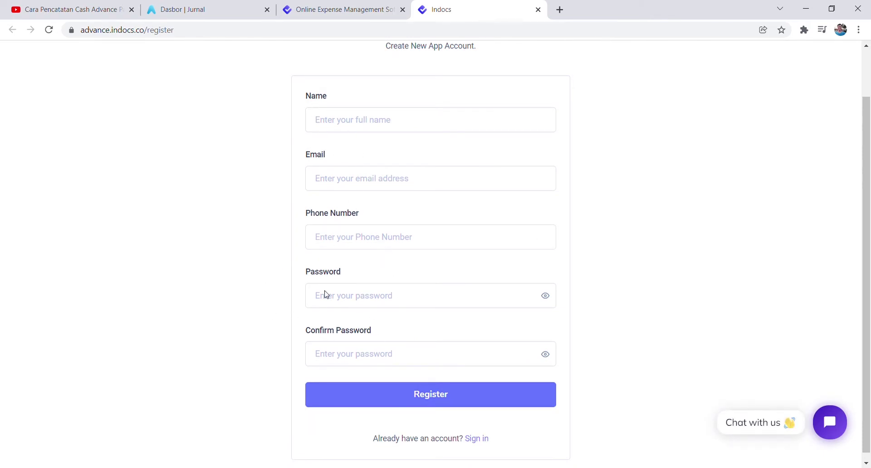
{"action": "scroll", "coordinate": [451, 243], "scroll_direction": "up", "scroll_amount": 2}
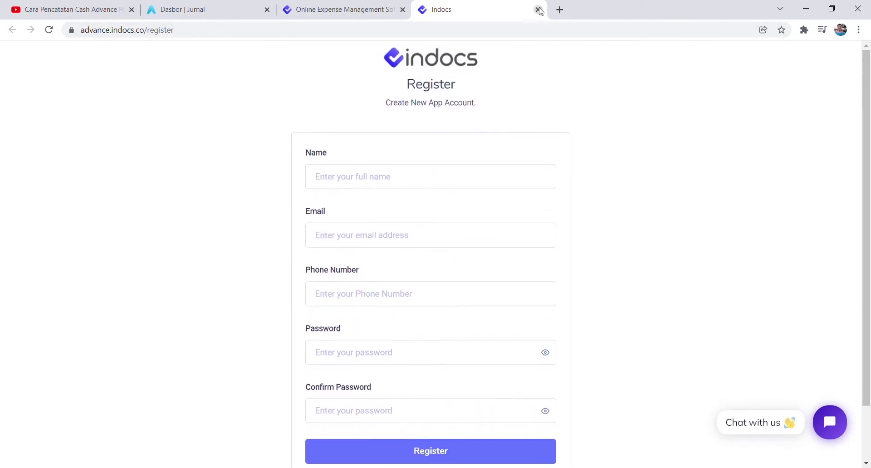
{"action": "scroll", "coordinate": [433, 181], "scroll_direction": "down", "scroll_amount": 2}
{"action": "scroll", "coordinate": [439, 183], "scroll_direction": "up", "scroll_amount": 2}
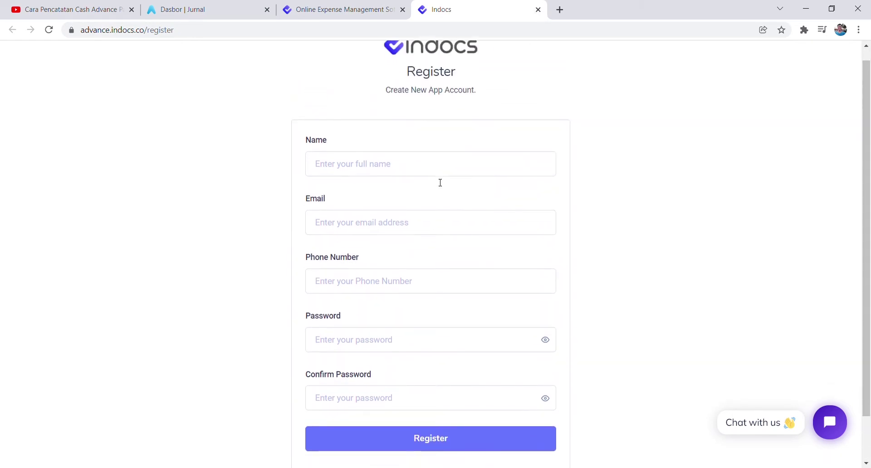
{"action": "scroll", "coordinate": [440, 272], "scroll_direction": "down", "scroll_amount": 2}
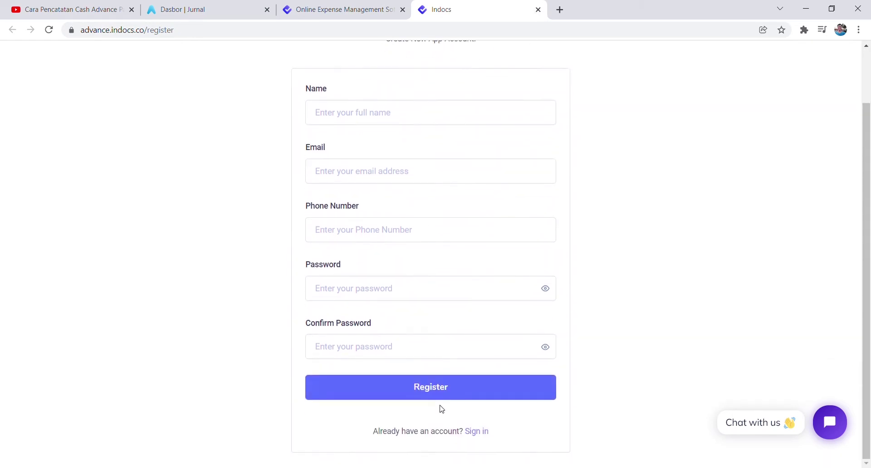
{"action": "left_click", "coordinate": [482, 436]}
Sign in with the saved account e-mail and the account password.
{"action": "left_click", "coordinate": [364, 187]}
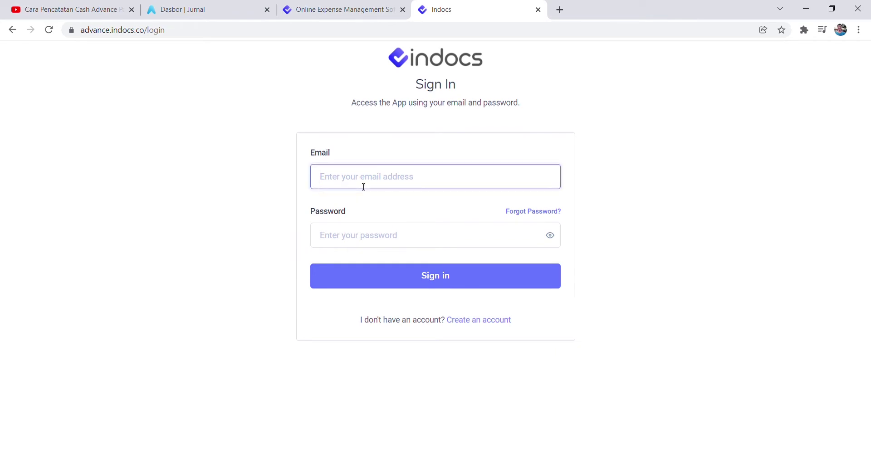
{"action": "key", "text": "Down"}
{"action": "key", "text": "Return"}
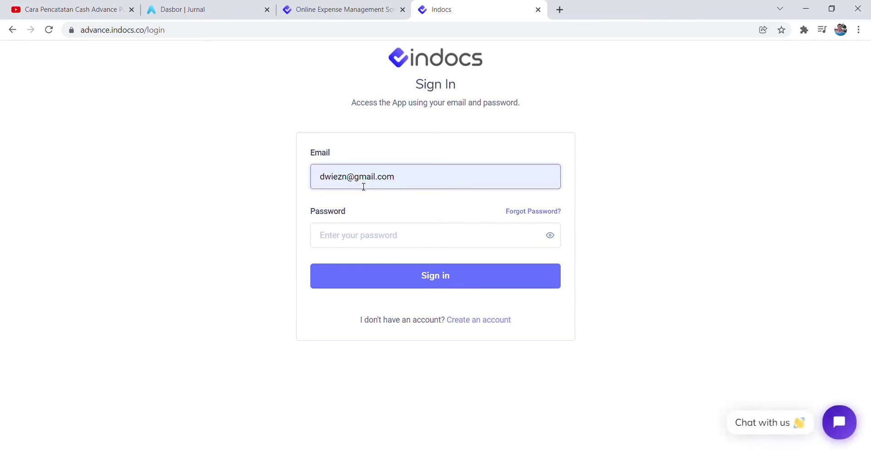
{"action": "type", "text": "*****"}
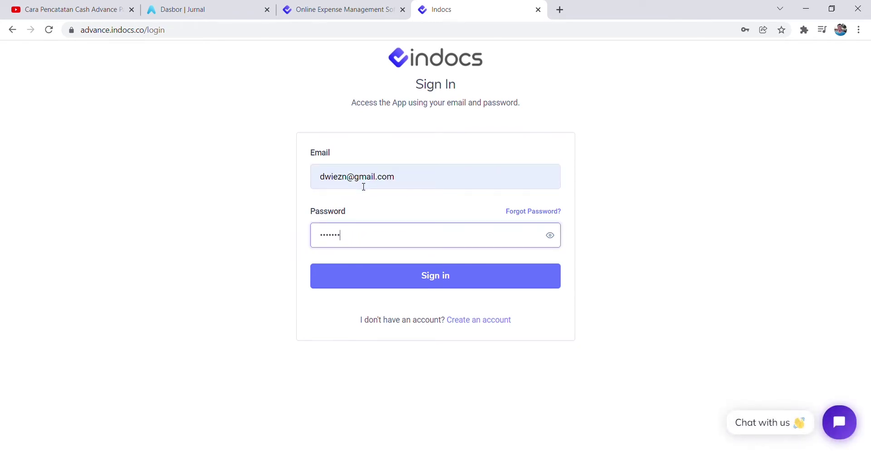
{"action": "type", "text": "****"}
{"action": "key", "text": "Return"}
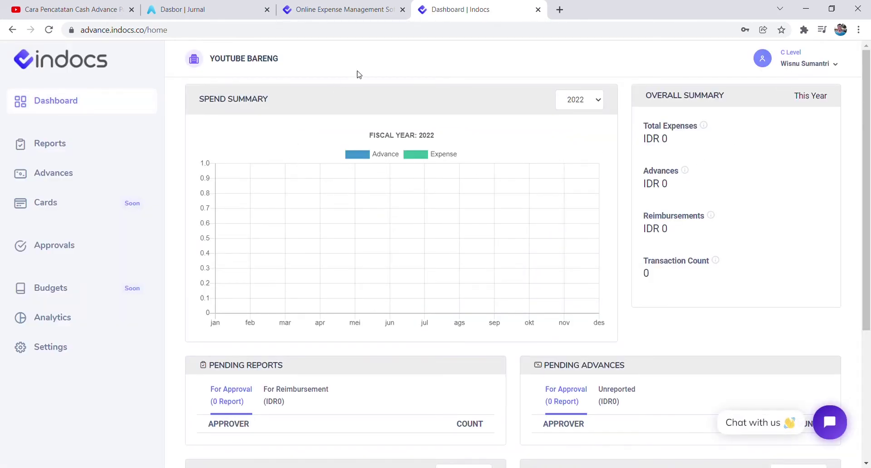
{"action": "scroll", "coordinate": [301, 208], "scroll_direction": "down", "scroll_amount": 5}
{"action": "scroll", "coordinate": [292, 229], "scroll_direction": "up", "scroll_amount": 5}
{"action": "left_click", "coordinate": [45, 146]}
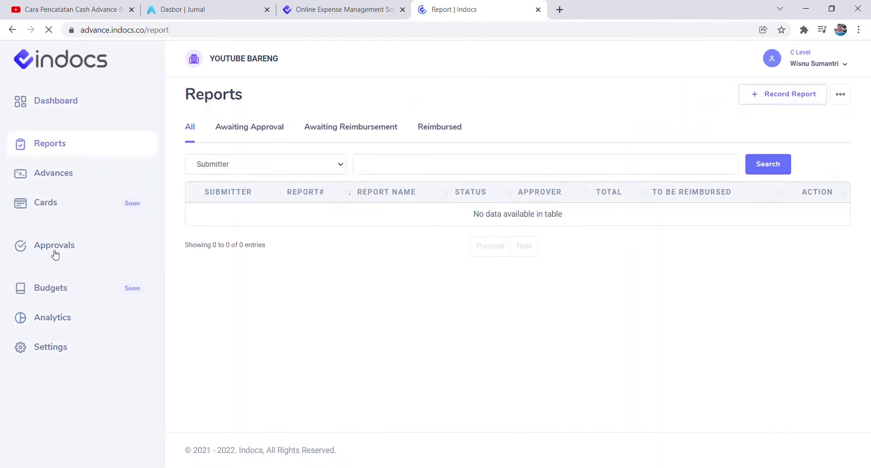
{"action": "left_click", "coordinate": [70, 176]}
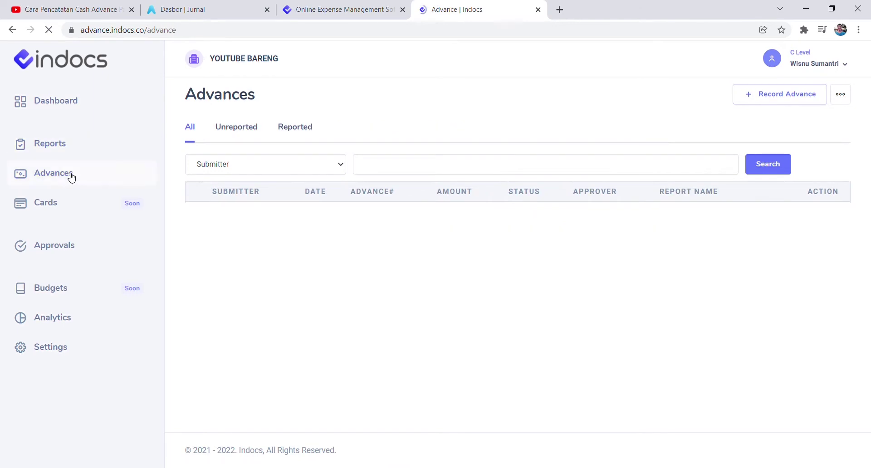
{"action": "left_click", "coordinate": [68, 255]}
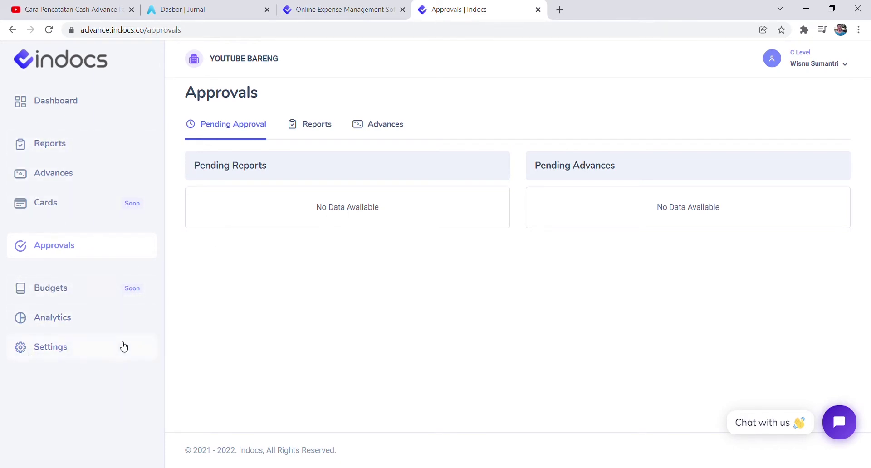
{"action": "left_click", "coordinate": [77, 106]}
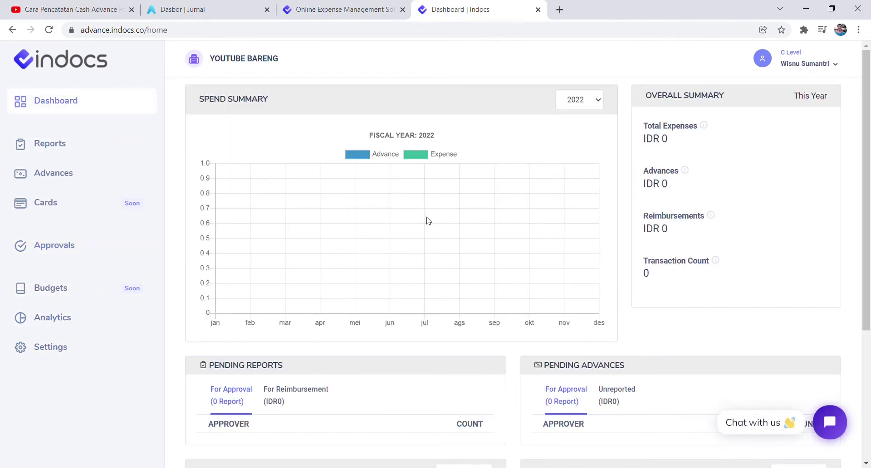
{"action": "scroll", "coordinate": [428, 220], "scroll_direction": "down", "scroll_amount": 1}
{"action": "scroll", "coordinate": [428, 221], "scroll_direction": "down", "scroll_amount": 3}
{"action": "scroll", "coordinate": [426, 220], "scroll_direction": "up", "scroll_amount": 4}
{"action": "scroll", "coordinate": [395, 272], "scroll_direction": "down", "scroll_amount": 4}
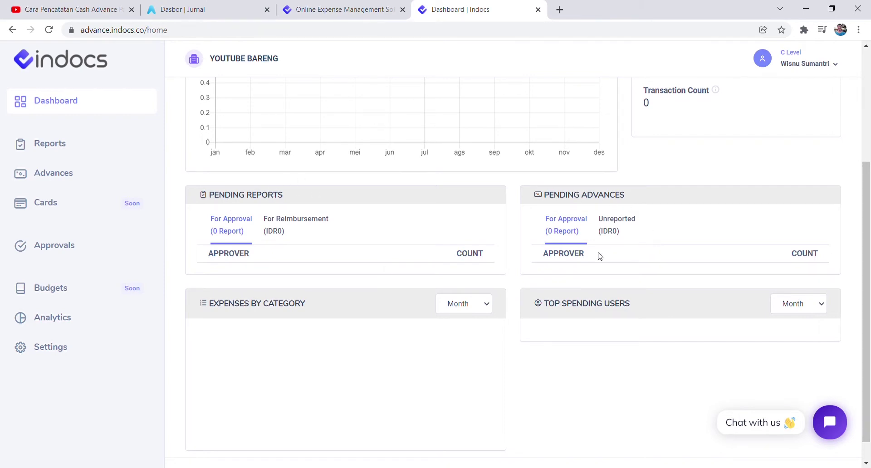
{"action": "left_click_drag", "start_coordinate": [250, 196], "coordinate": [286, 198]}
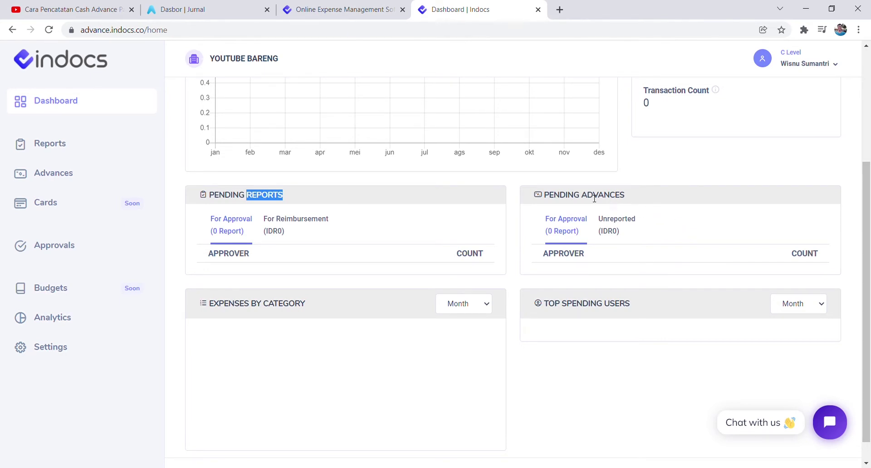
{"action": "left_click_drag", "start_coordinate": [583, 195], "coordinate": [624, 205]}
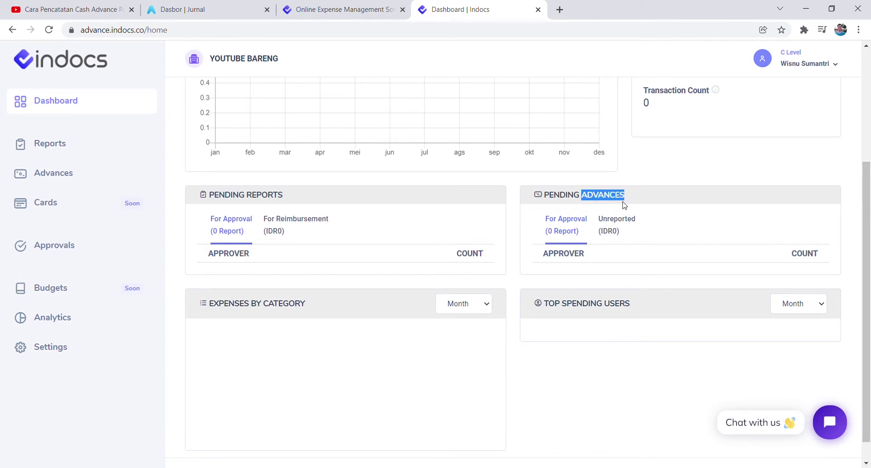
{"action": "left_click", "coordinate": [514, 291]}
{"action": "scroll", "coordinate": [516, 308], "scroll_direction": "down", "scroll_amount": 1}
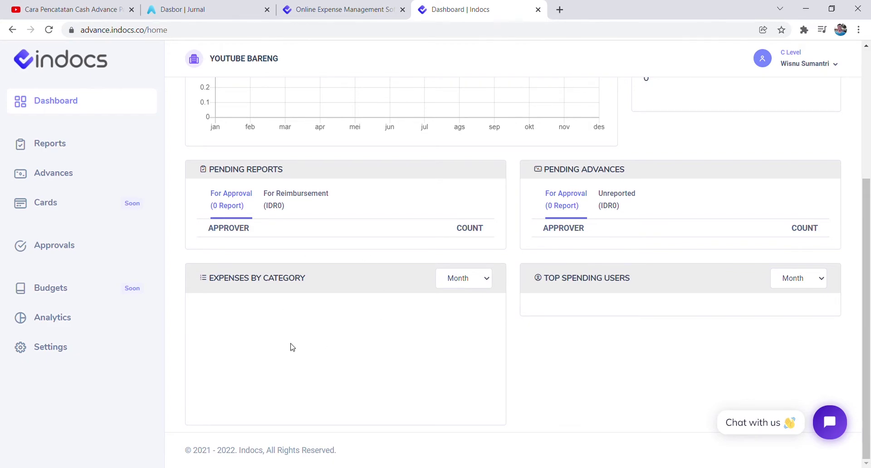
{"action": "key", "text": "ctrl+2"}
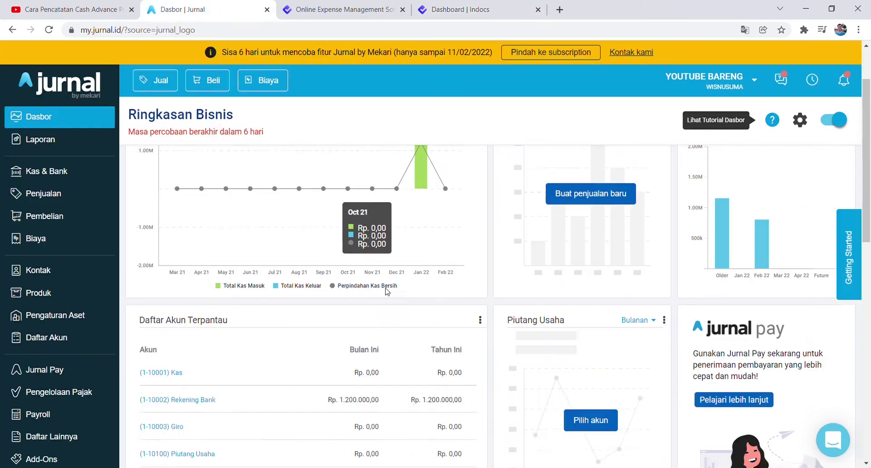
{"action": "scroll", "coordinate": [387, 290], "scroll_direction": "down", "scroll_amount": 7}
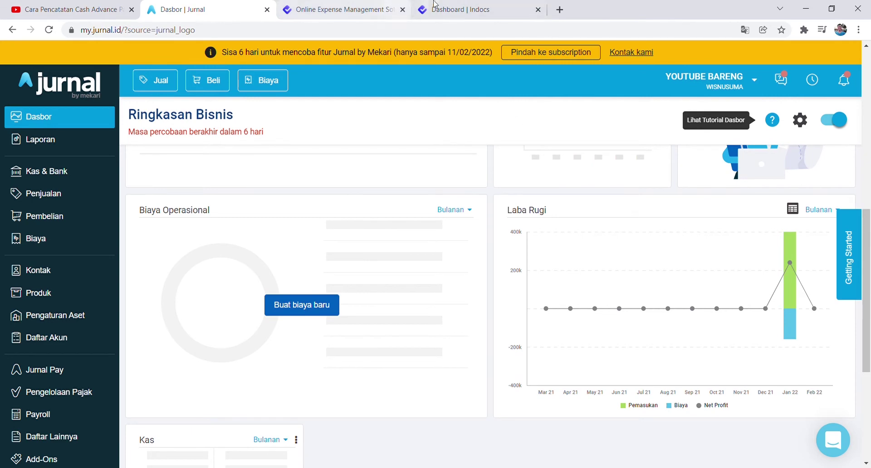
{"action": "left_click", "coordinate": [340, 9]}
{"action": "left_click", "coordinate": [402, 9]}
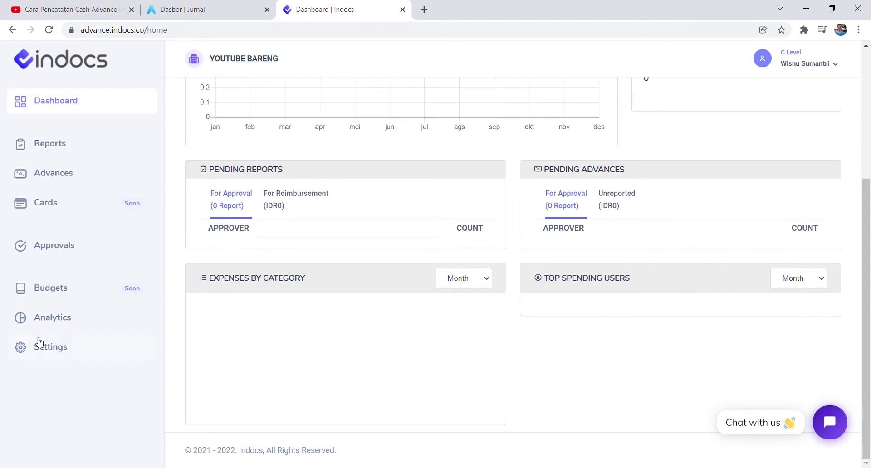
Scroll back to the top of the dashboard and open Reports from the sidebar.
{"action": "scroll", "coordinate": [407, 183], "scroll_direction": "up", "scroll_amount": 4}
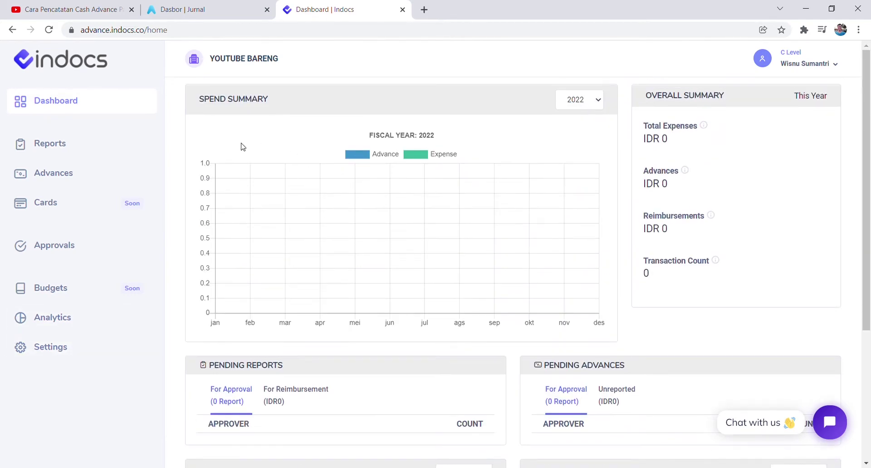
{"action": "left_click", "coordinate": [60, 148]}
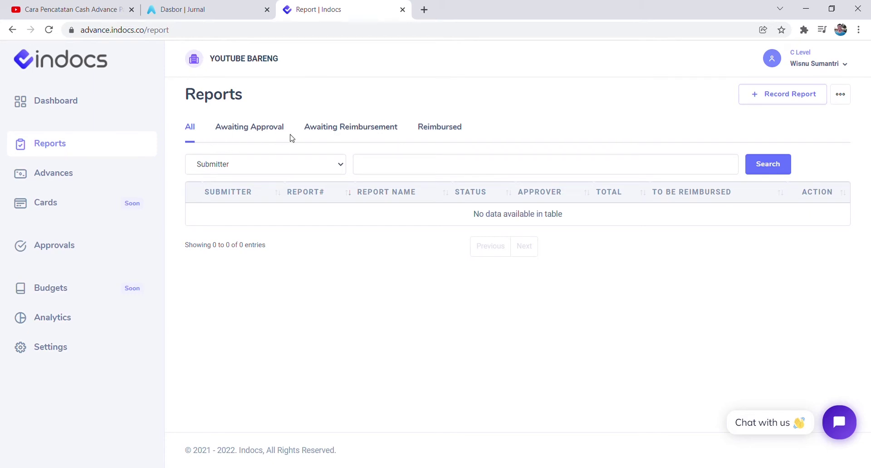
View the Awaiting Approval, Awaiting Reimbursement and Reimbursed report tabs in turn.
{"action": "left_click", "coordinate": [243, 127]}
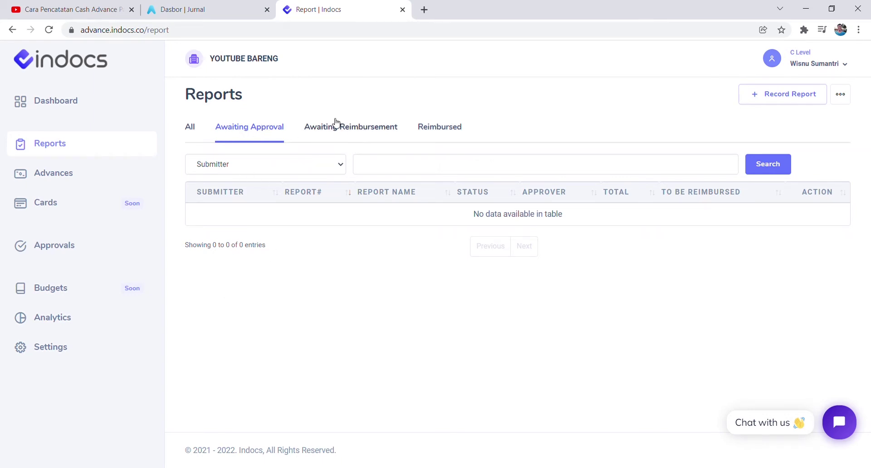
{"action": "left_click", "coordinate": [343, 131]}
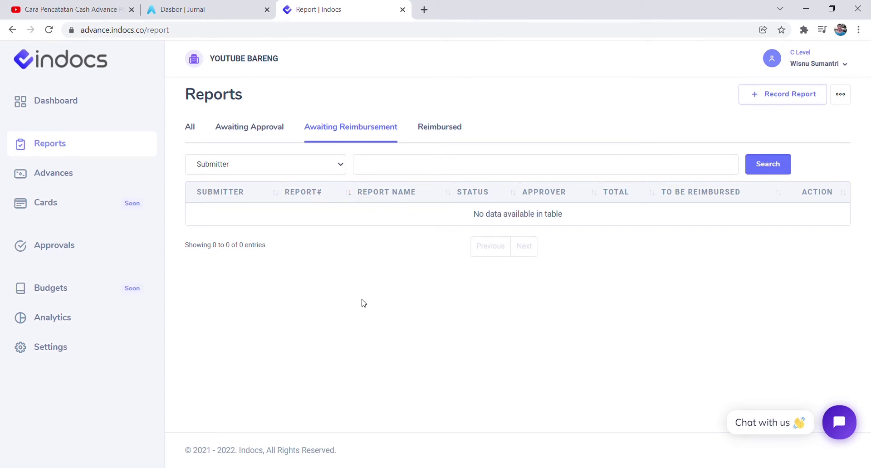
{"action": "left_click", "coordinate": [447, 134]}
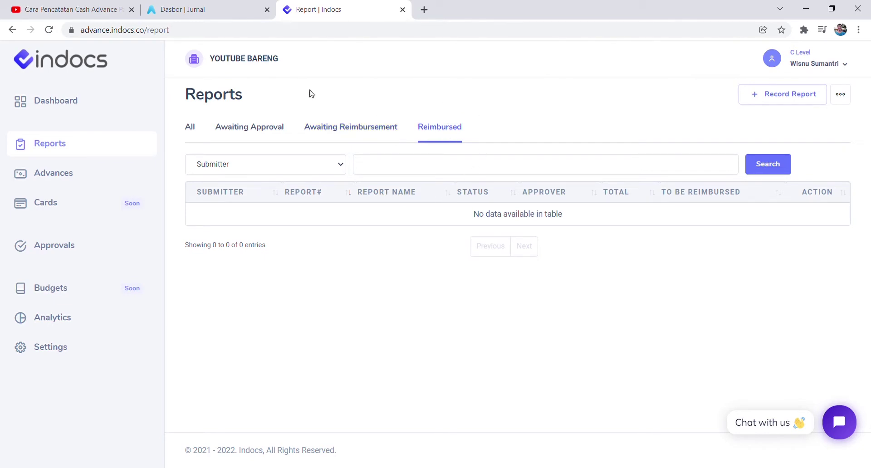
Open Advances from the sidebar and view its Unreported and Reported lists.
{"action": "left_click", "coordinate": [50, 183]}
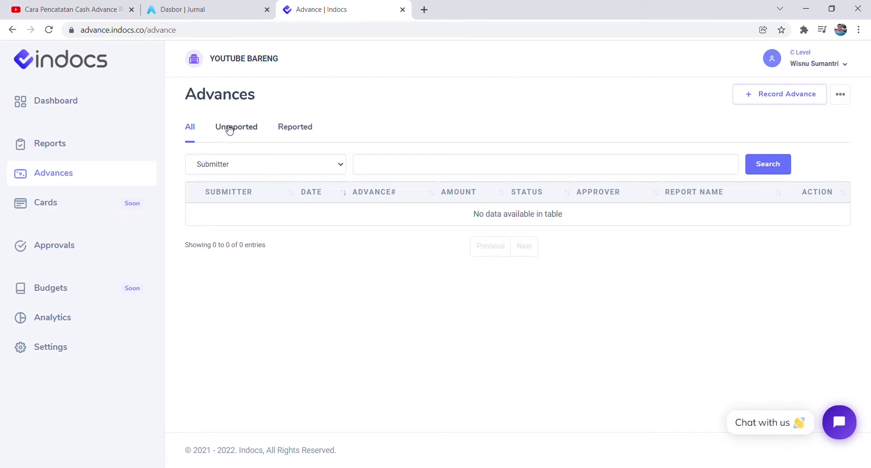
{"action": "left_click", "coordinate": [229, 129]}
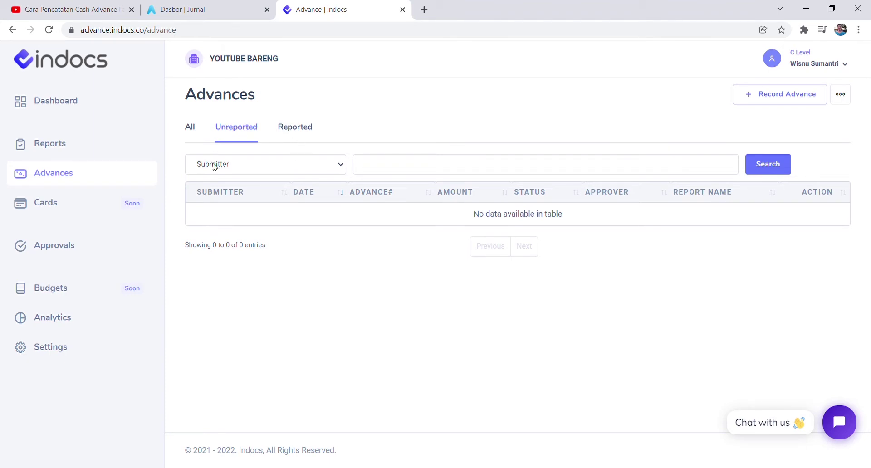
{"action": "left_click", "coordinate": [301, 131]}
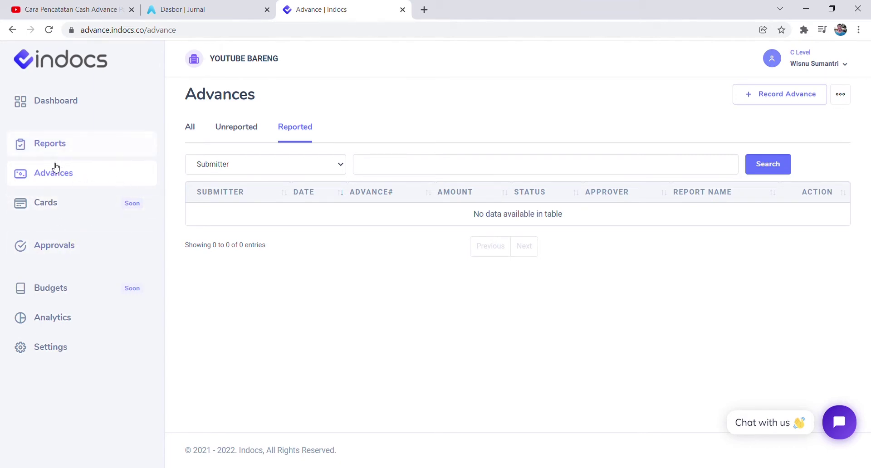
Open Approvals, highlight Pending Reports and Pending Advances, and check the Reports and Advances lists.
{"action": "left_click", "coordinate": [51, 255]}
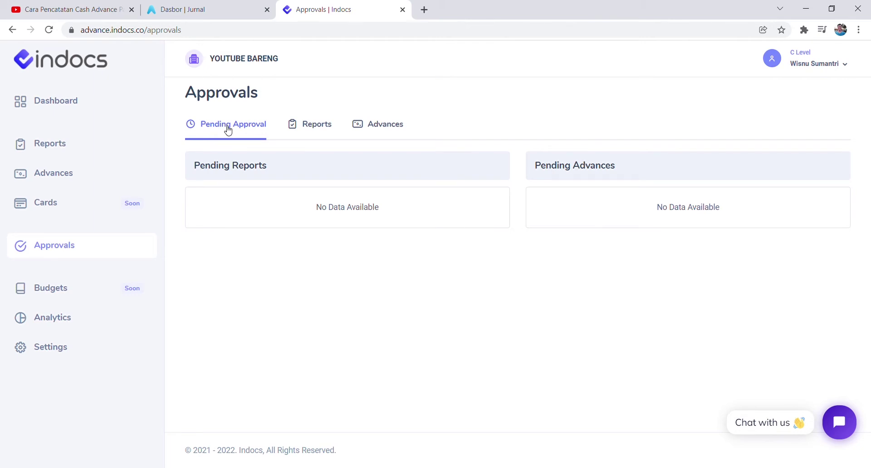
{"action": "left_click_drag", "start_coordinate": [206, 167], "coordinate": [243, 170]}
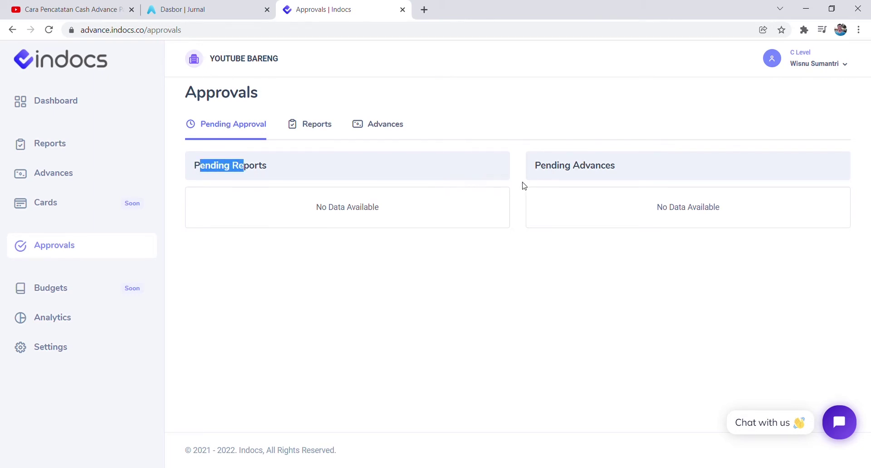
{"action": "left_click_drag", "start_coordinate": [539, 166], "coordinate": [589, 173]}
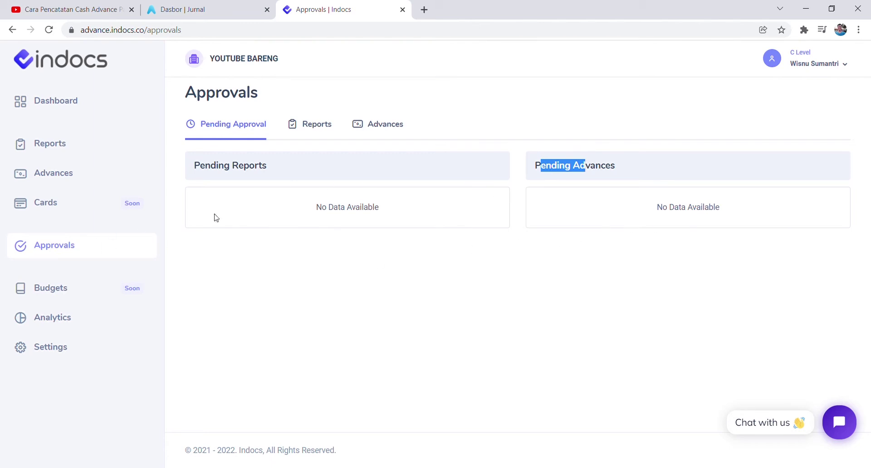
{"action": "left_click", "coordinate": [301, 125]}
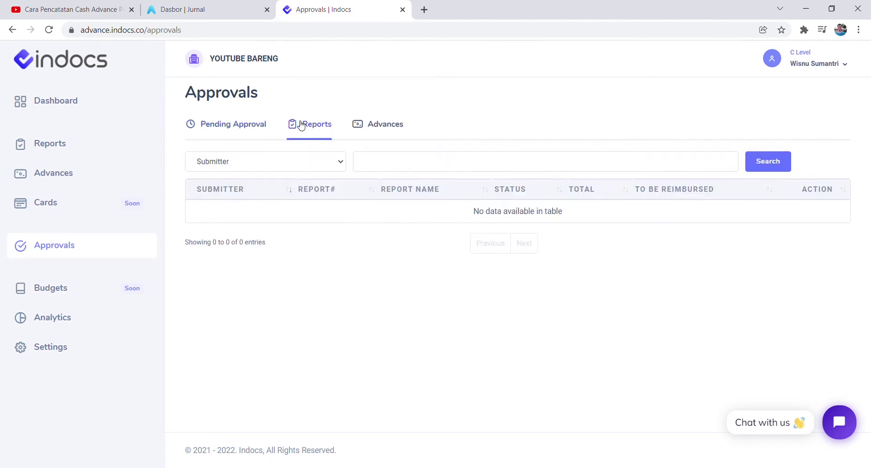
{"action": "left_click", "coordinate": [387, 127]}
{"action": "left_click", "coordinate": [233, 124]}
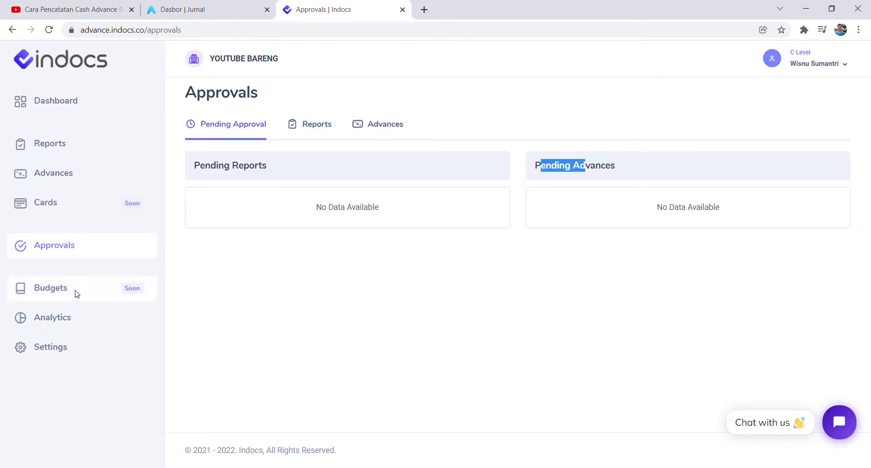
{"action": "left_click", "coordinate": [222, 312]}
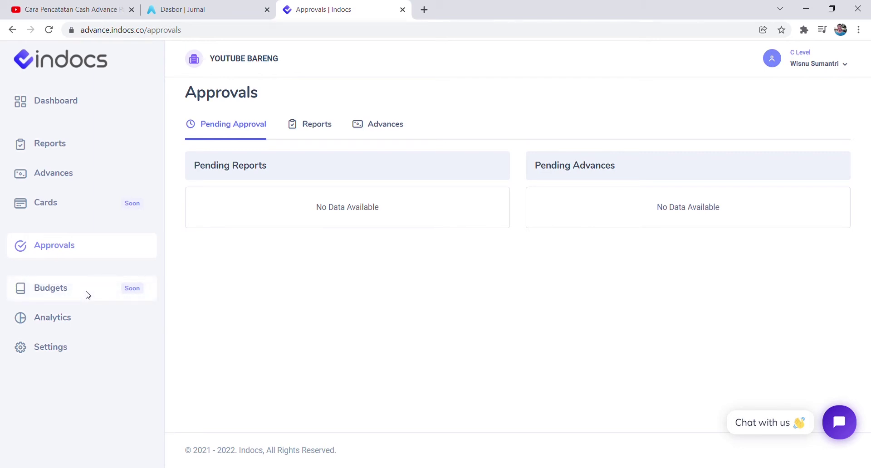
Open Analytics and scroll its links, highlighting Expense Details, Tax Summary and Activity Logs.
{"action": "left_click", "coordinate": [50, 323]}
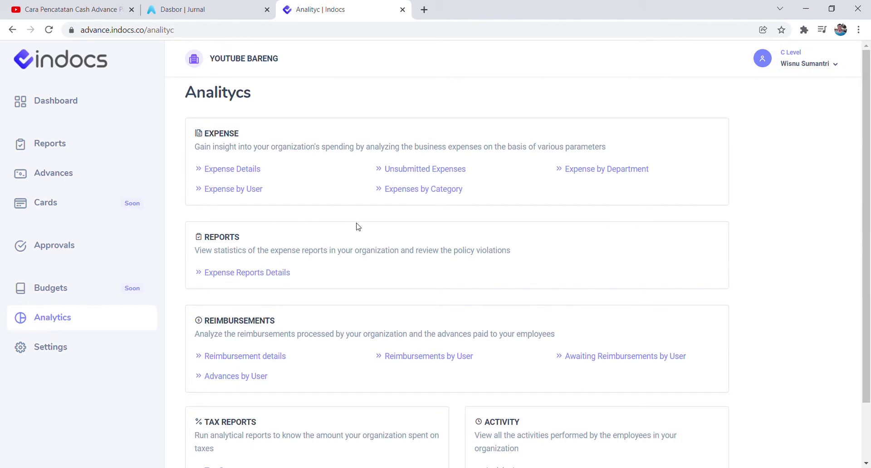
{"action": "scroll", "coordinate": [355, 226], "scroll_direction": "down", "scroll_amount": 3}
{"action": "scroll", "coordinate": [356, 228], "scroll_direction": "up", "scroll_amount": 3}
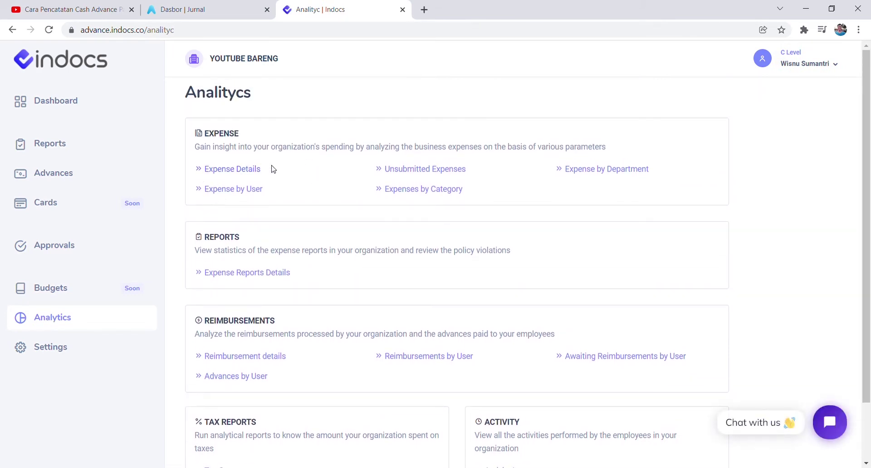
{"action": "left_click_drag", "start_coordinate": [261, 169], "coordinate": [213, 172]}
{"action": "left_click_drag", "start_coordinate": [278, 194], "coordinate": [240, 199]}
{"action": "scroll", "coordinate": [363, 214], "scroll_direction": "down", "scroll_amount": 2}
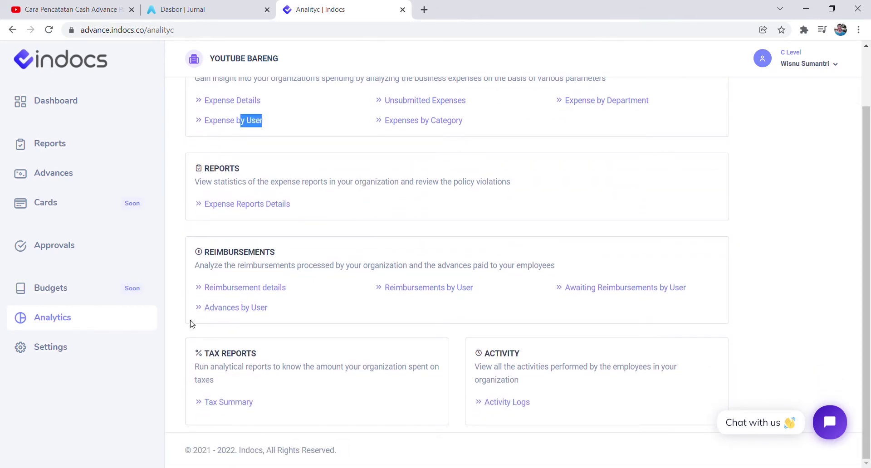
{"action": "left_click_drag", "start_coordinate": [253, 403], "coordinate": [218, 402]}
{"action": "left_click_drag", "start_coordinate": [530, 403], "coordinate": [483, 400]}
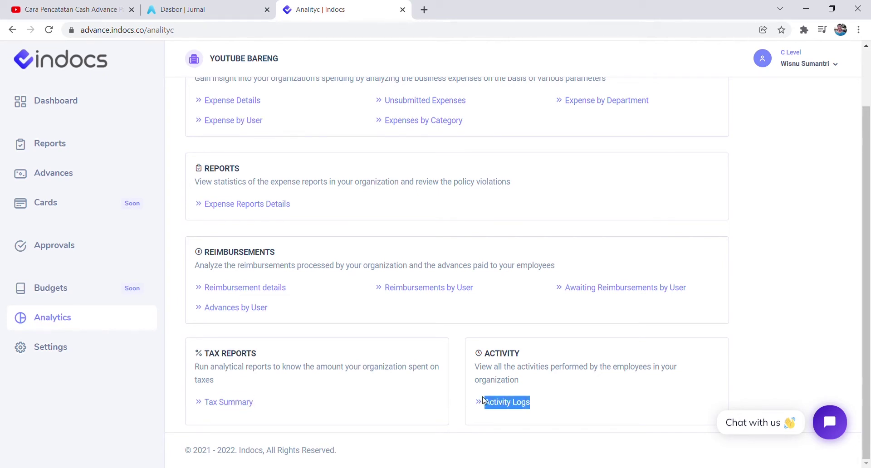
{"action": "left_click", "coordinate": [399, 315]}
{"action": "scroll", "coordinate": [367, 320], "scroll_direction": "up", "scroll_amount": 2}
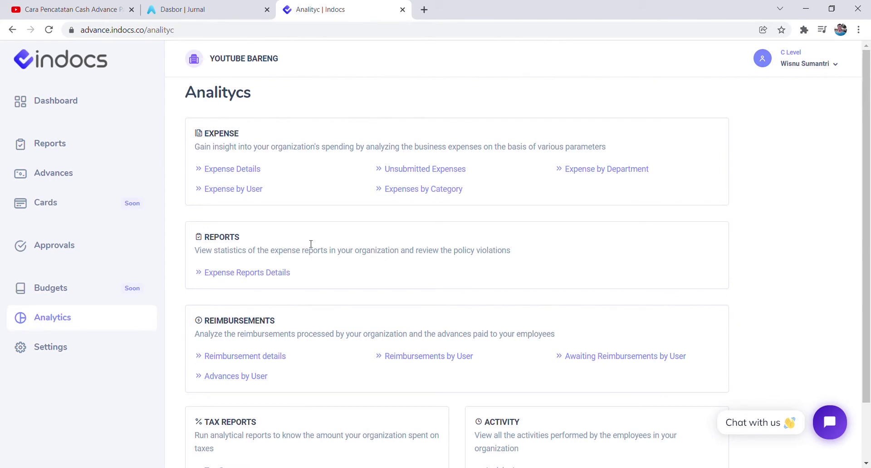
Open Settings and go to the Organization > Taxes page.
{"action": "left_click", "coordinate": [66, 348]}
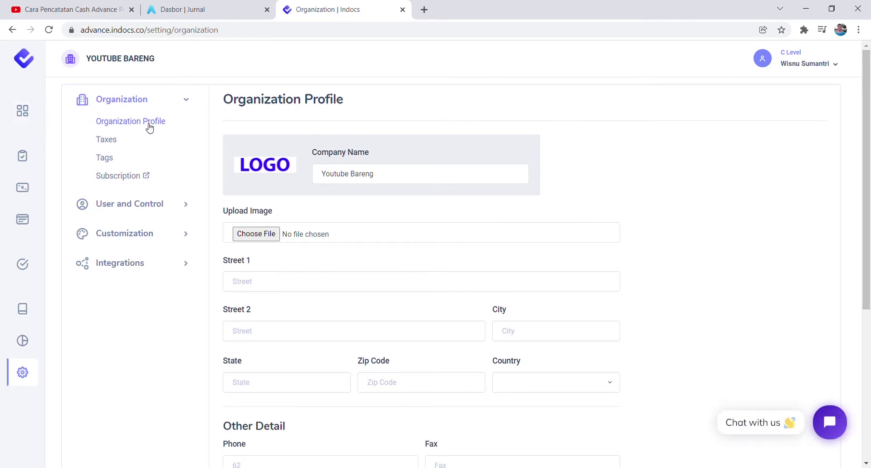
{"action": "scroll", "coordinate": [287, 220], "scroll_direction": "down", "scroll_amount": 5}
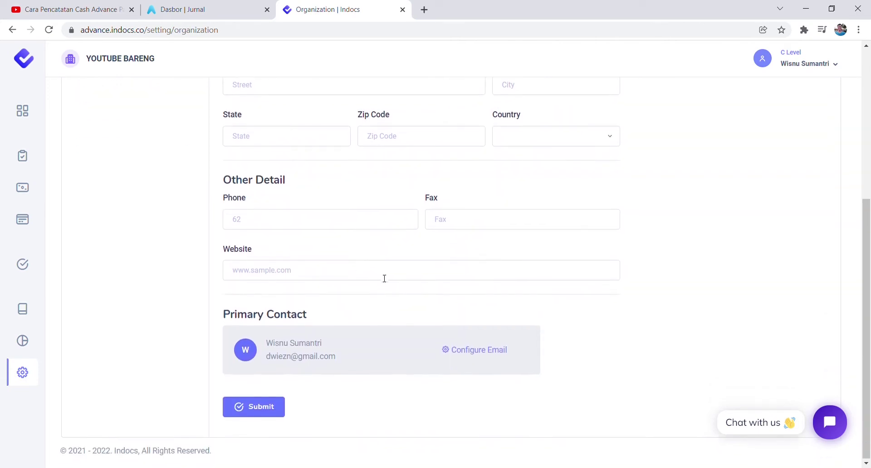
{"action": "scroll", "coordinate": [384, 278], "scroll_direction": "up", "scroll_amount": 5}
{"action": "scroll", "coordinate": [385, 245], "scroll_direction": "down", "scroll_amount": 5}
{"action": "scroll", "coordinate": [392, 249], "scroll_direction": "up", "scroll_amount": 5}
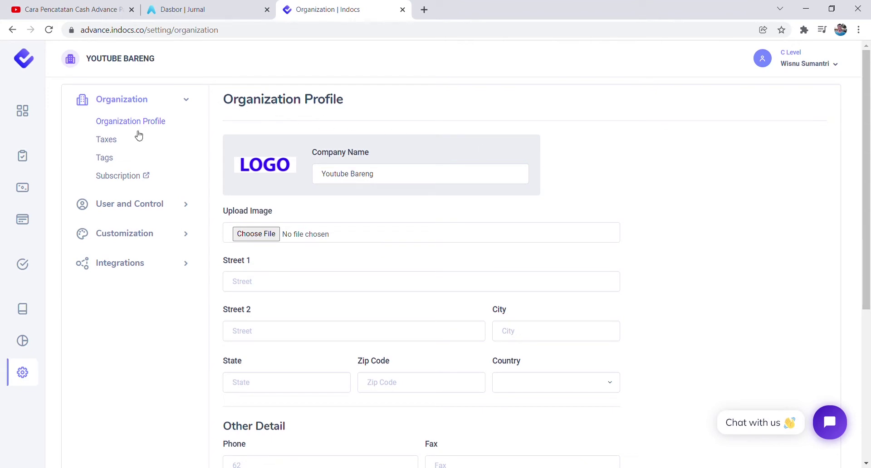
{"action": "left_click", "coordinate": [113, 144]}
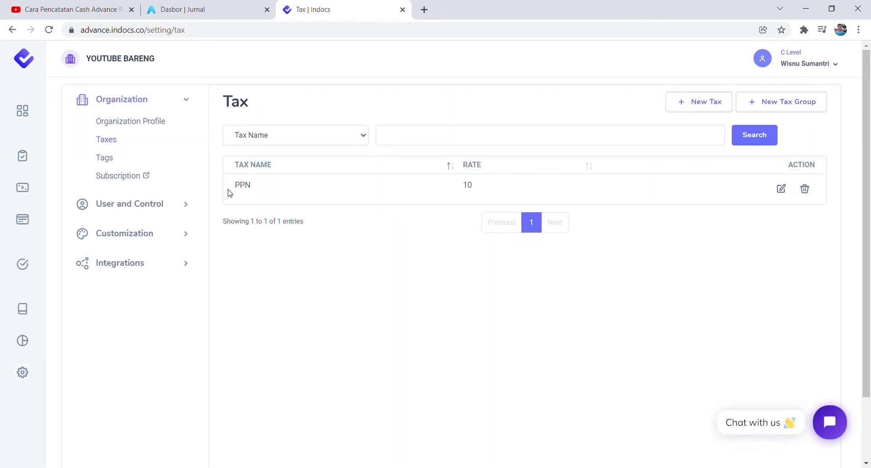
Highlight the 10% PPN tax, then open and close its Edit Tax dialog unchanged.
{"action": "left_click_drag", "start_coordinate": [228, 190], "coordinate": [254, 191]}
{"action": "left_click", "coordinate": [656, 226]}
{"action": "left_click", "coordinate": [782, 188]}
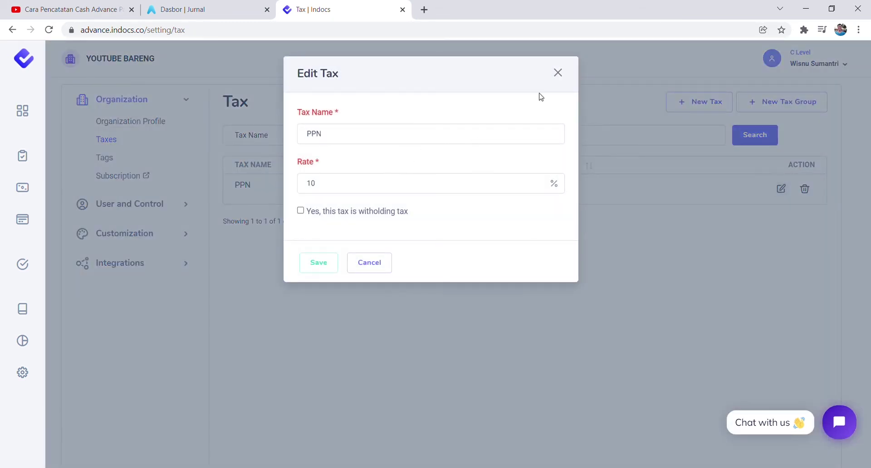
{"action": "left_click", "coordinate": [558, 74]}
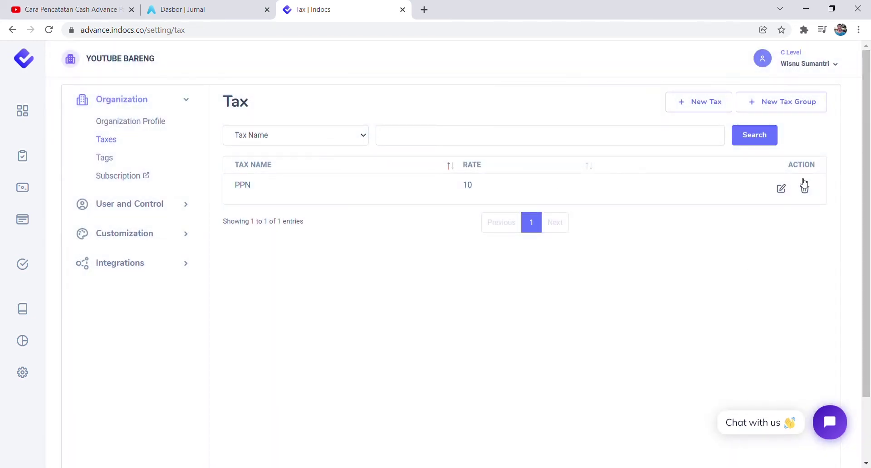
Add a new tax 'PPh 23' with rate 2, marked as a withholding tax, and save it.
{"action": "left_click", "coordinate": [685, 103]}
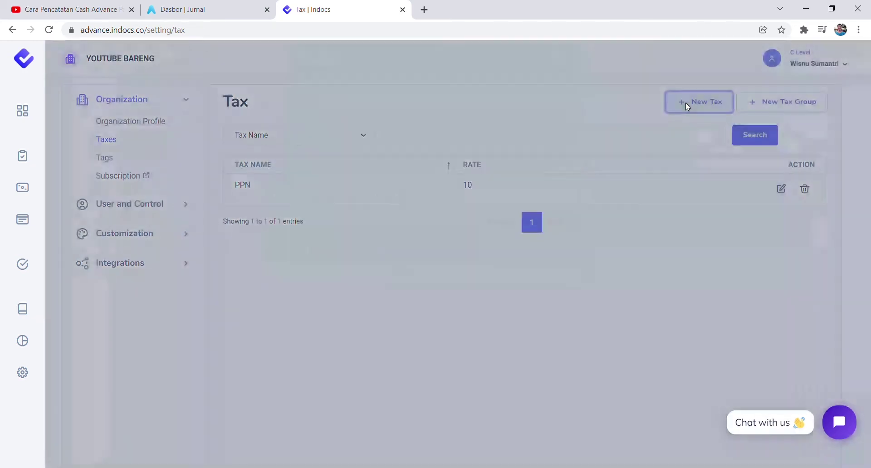
{"action": "left_click", "coordinate": [325, 144]}
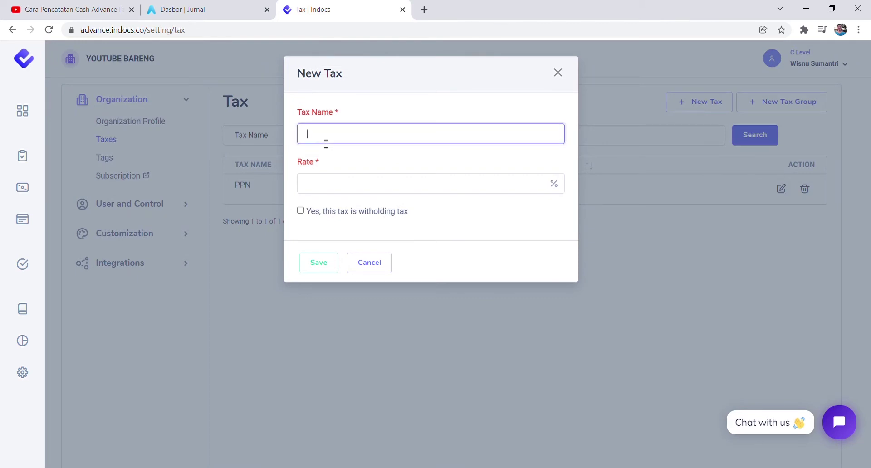
{"action": "type", "text": "PPh 23"}
{"action": "left_click", "coordinate": [329, 192]}
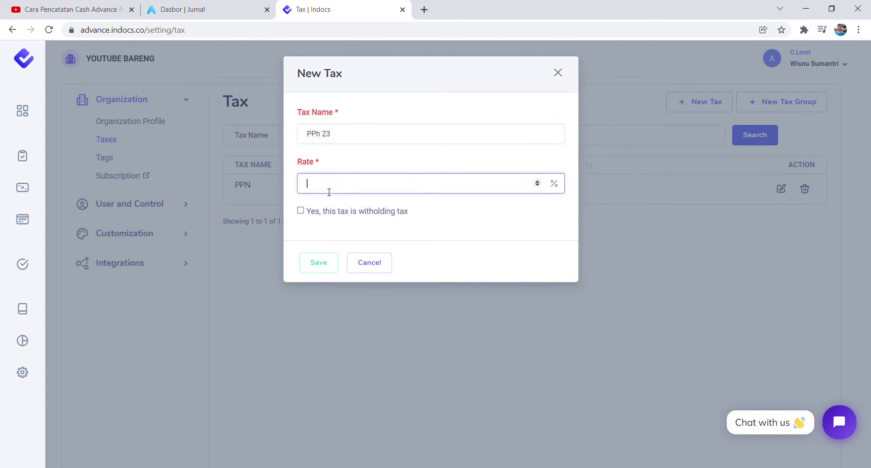
{"action": "left_click", "coordinate": [437, 234]}
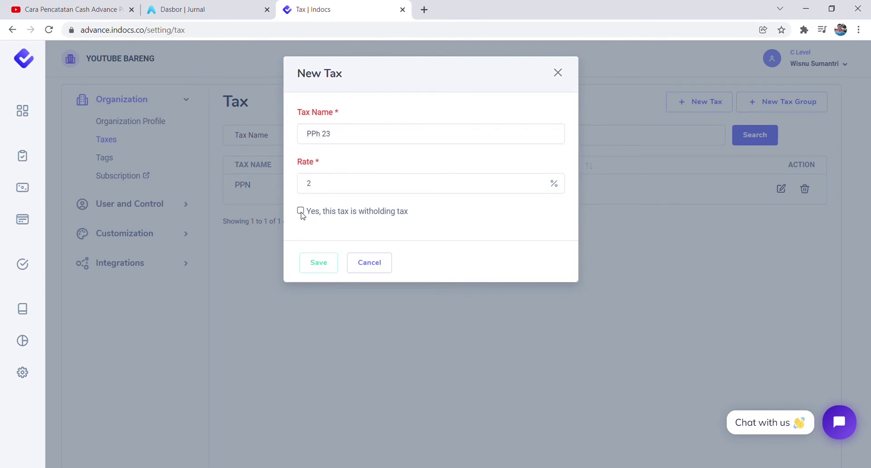
{"action": "left_click", "coordinate": [301, 211]}
{"action": "left_click", "coordinate": [319, 263]}
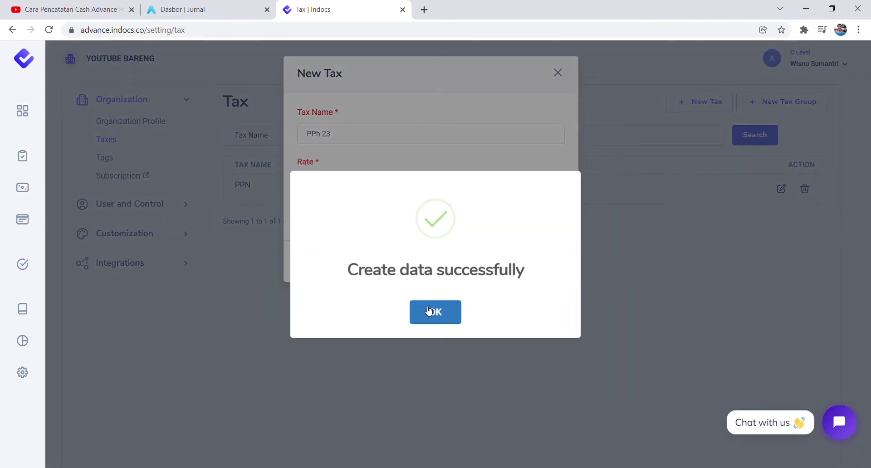
{"action": "left_click", "coordinate": [430, 312]}
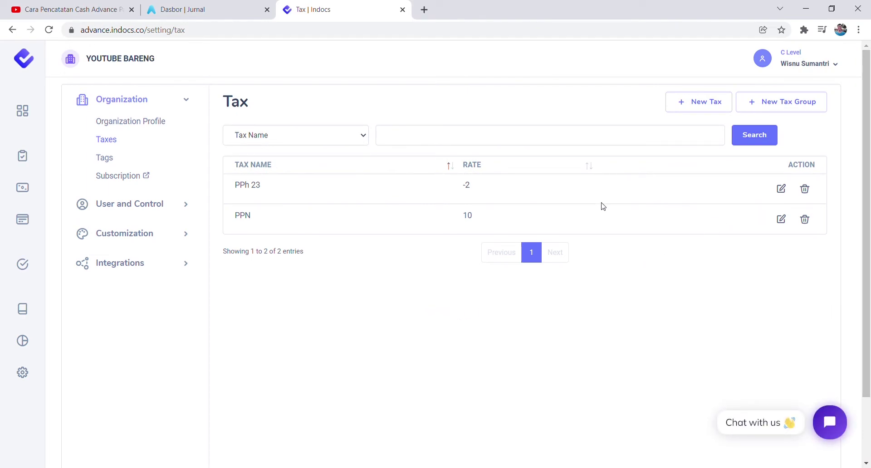
Create a tax group 'PPN + PPh 23' that includes PPN and PPh 23.
{"action": "left_click", "coordinate": [794, 107]}
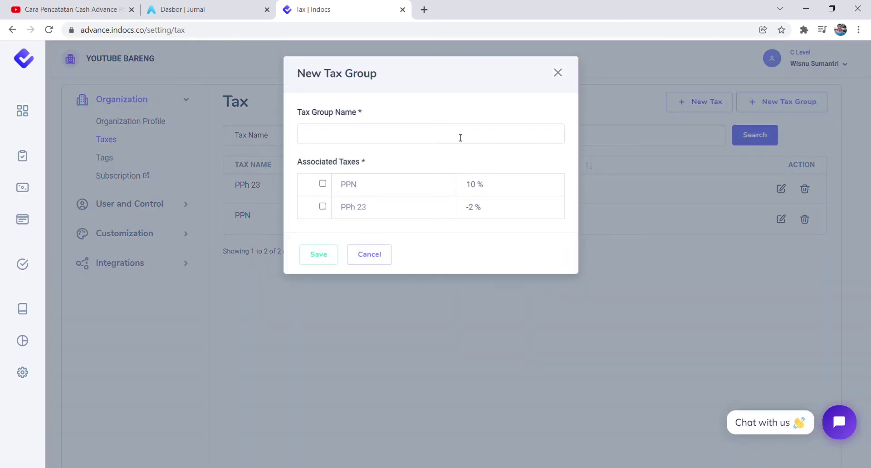
{"action": "left_click", "coordinate": [443, 142]}
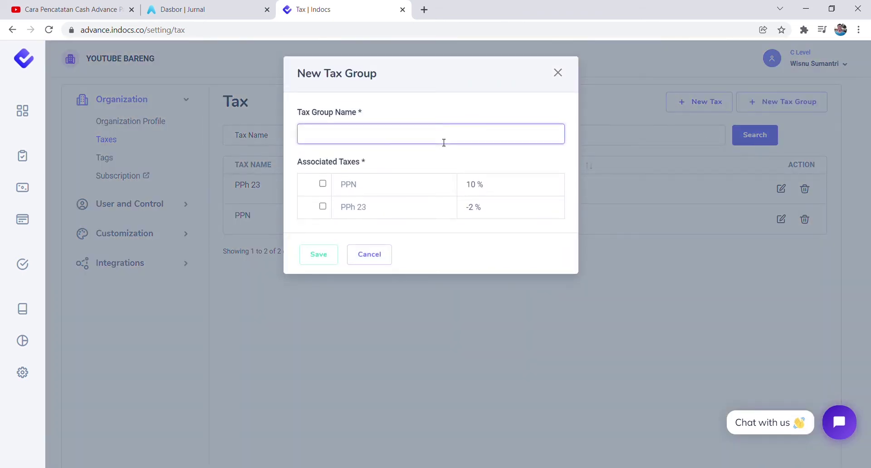
{"action": "type", "text": "PPN + PPh 23"}
{"action": "left_click", "coordinate": [323, 184]}
{"action": "left_click", "coordinate": [322, 206]}
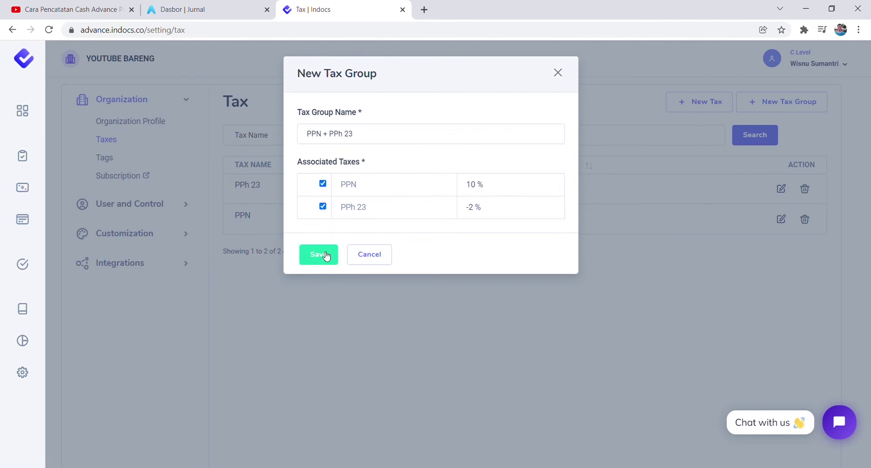
{"action": "left_click", "coordinate": [326, 256]}
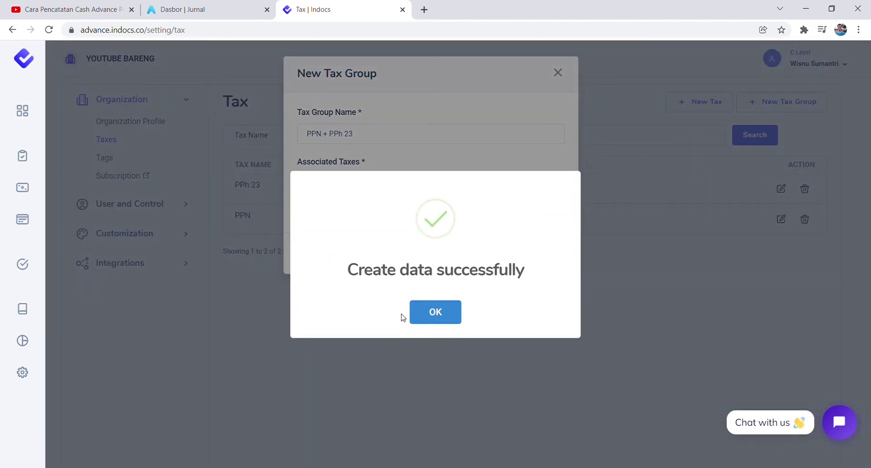
{"action": "left_click", "coordinate": [426, 316]}
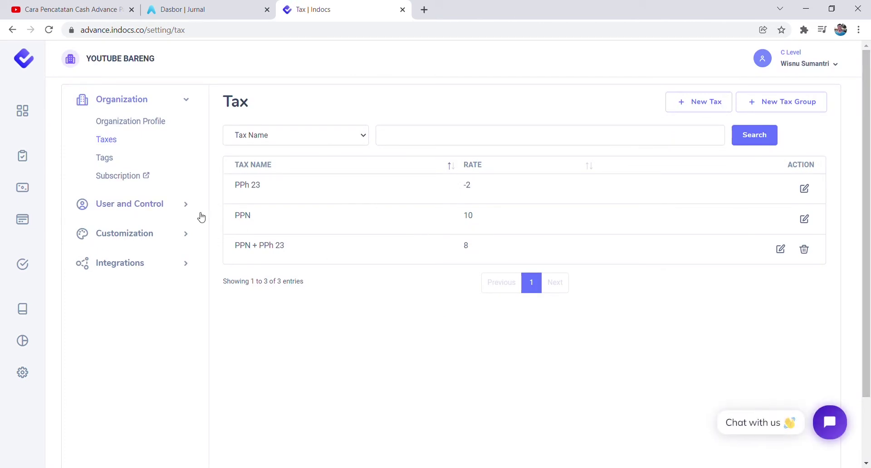
In Tags settings, start a new tag named Project Baru.
{"action": "left_click", "coordinate": [104, 161]}
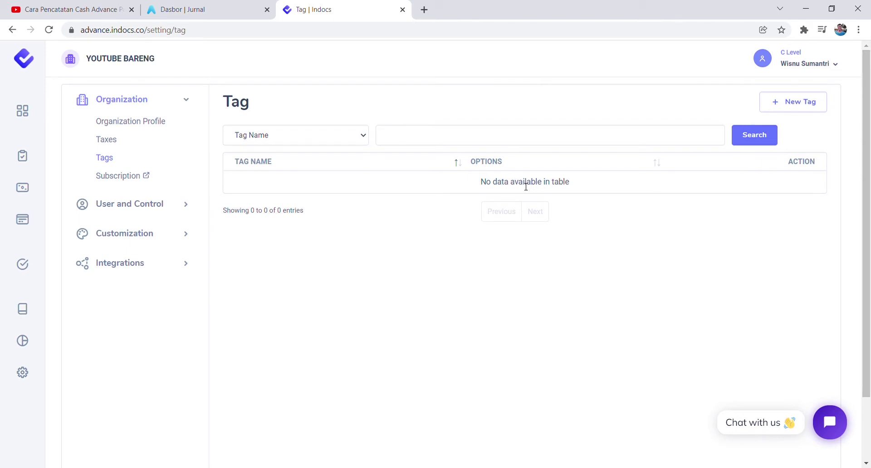
{"action": "left_click", "coordinate": [782, 103]}
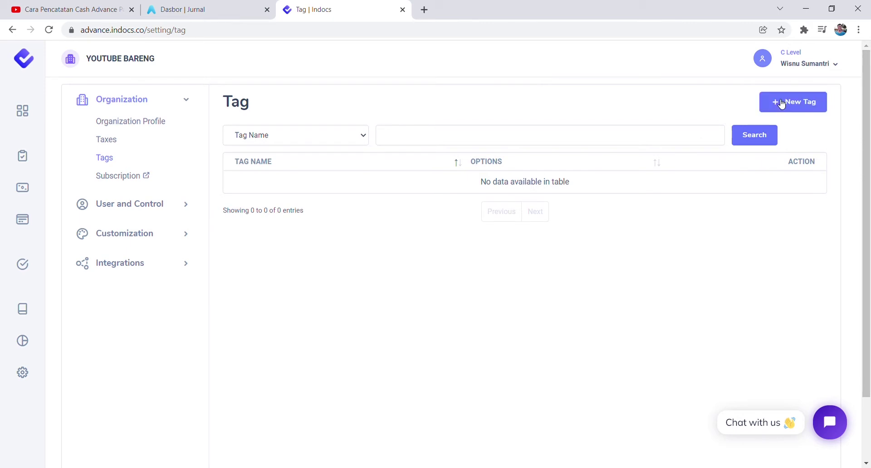
{"action": "left_click", "coordinate": [356, 146]}
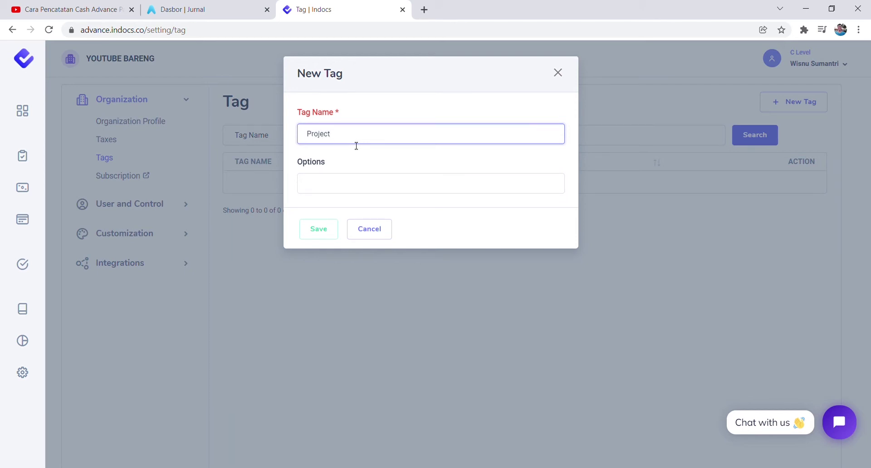
{"action": "type", "text": "Baru"}
{"action": "left_click", "coordinate": [332, 186]}
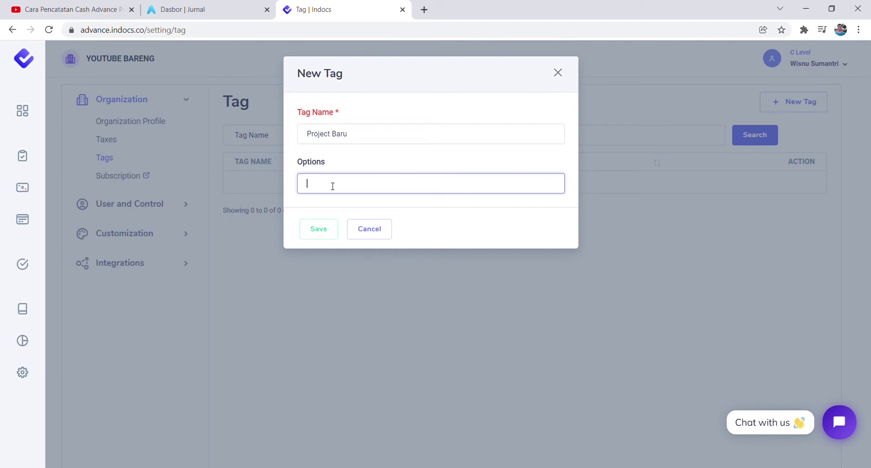
Give the tag the option 'Project Pelaksanaan Grand Opening Hotel' and save it.
{"action": "type", "text": "Project K"}
{"action": "key", "text": "BackSpace"}
{"action": "type", "text": "Pelaksanaan "}
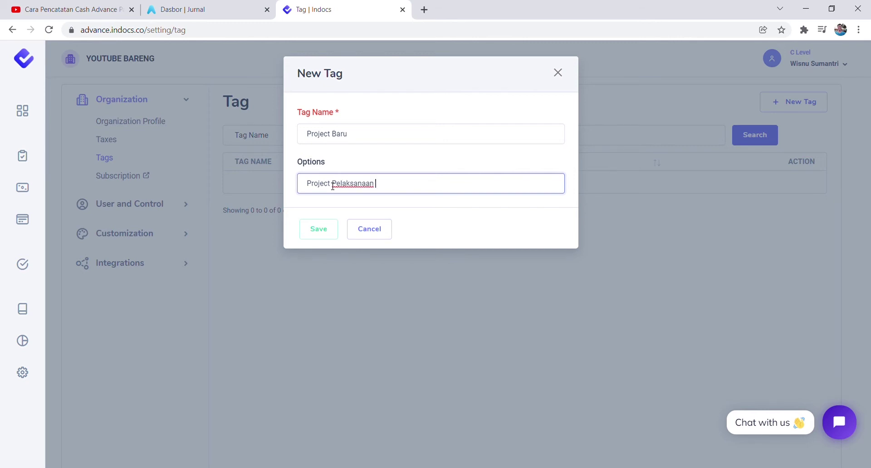
{"action": "type", "text": "Grand Opening Hotle"}
{"action": "key", "text": "BackSpace"}
{"action": "key", "text": "BackSpace"}
{"action": "key", "text": "BackSpace"}
{"action": "key", "text": "BackSpace"}
{"action": "type", "text": "otel"}
{"action": "left_click", "coordinate": [322, 231]}
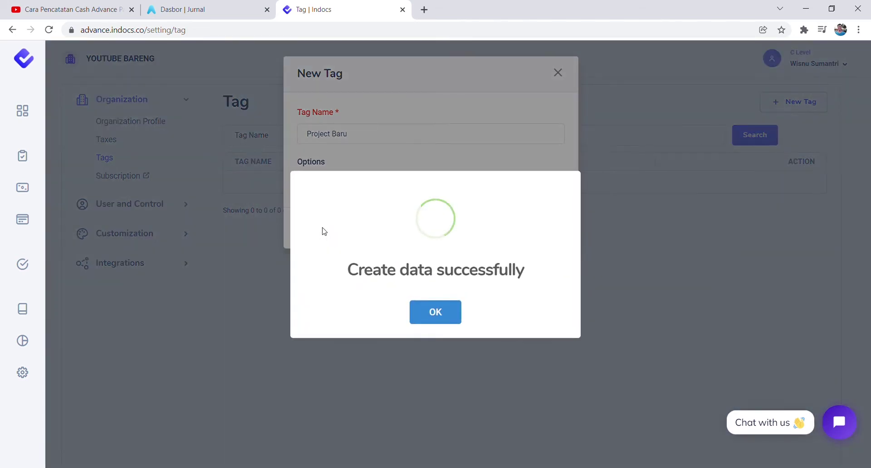
{"action": "left_click", "coordinate": [430, 316]}
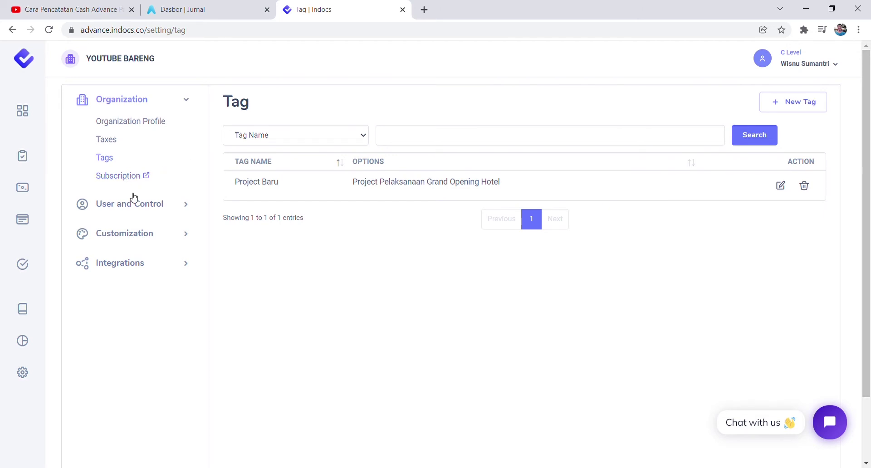
{"action": "left_click", "coordinate": [135, 207]}
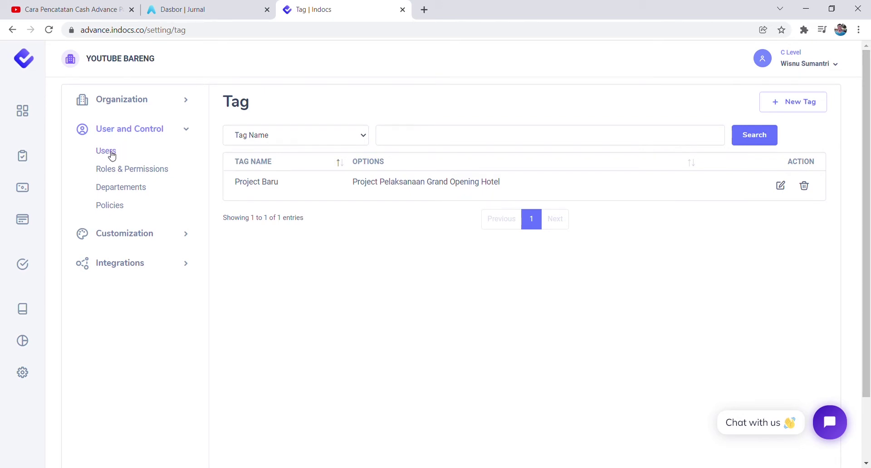
Go to the Users list and open the New Users form.
{"action": "left_click", "coordinate": [112, 155]}
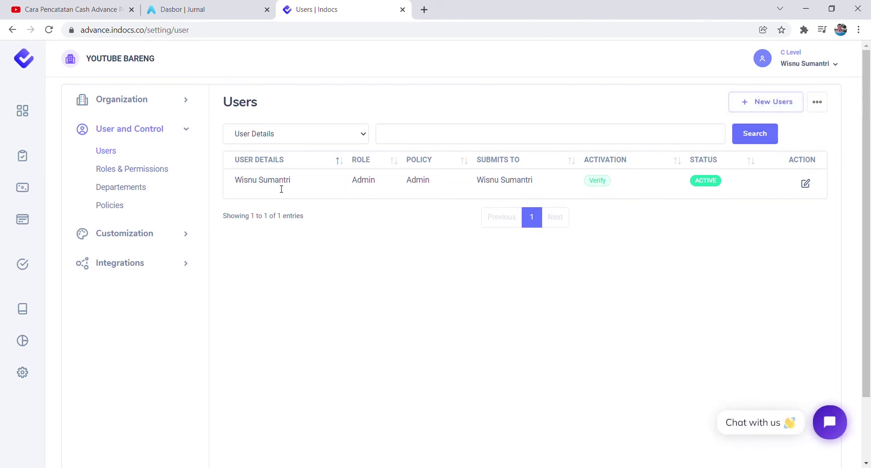
{"action": "triple_click", "coordinate": [241, 180]}
{"action": "left_click", "coordinate": [547, 111]}
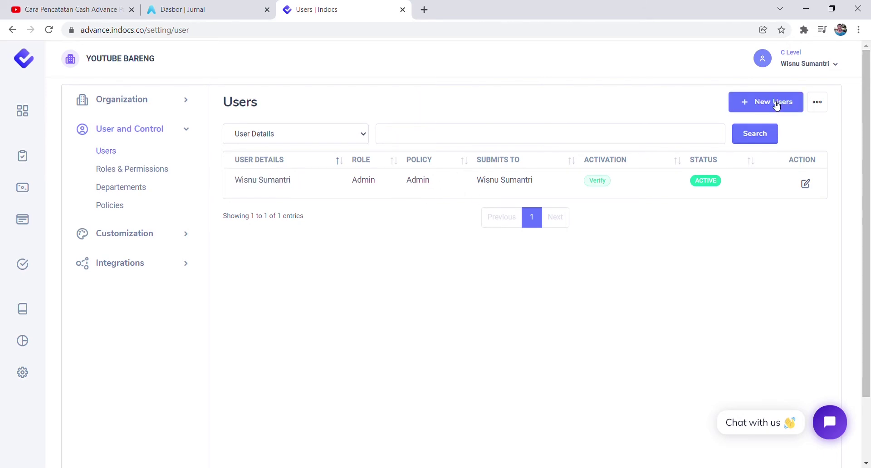
{"action": "left_click", "coordinate": [776, 105]}
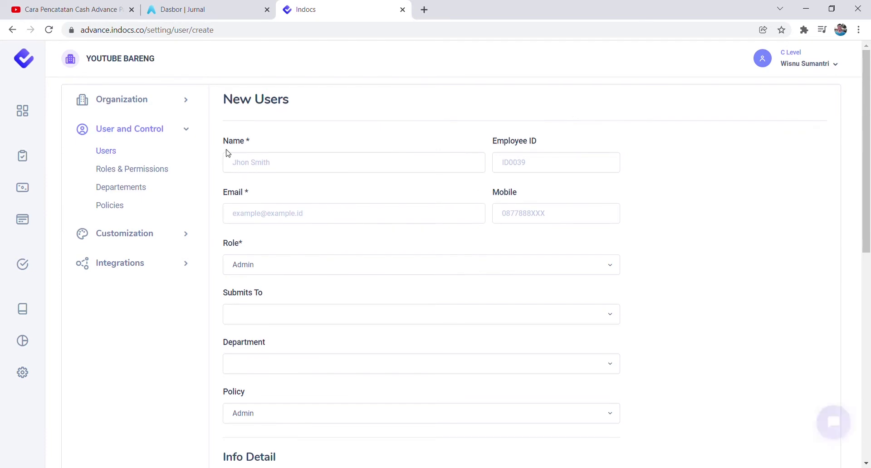
Inspect the Role, Submits To, Department and Policy choices, keeping Admin for role and policy.
{"action": "scroll", "coordinate": [340, 228], "scroll_direction": "down", "scroll_amount": 3}
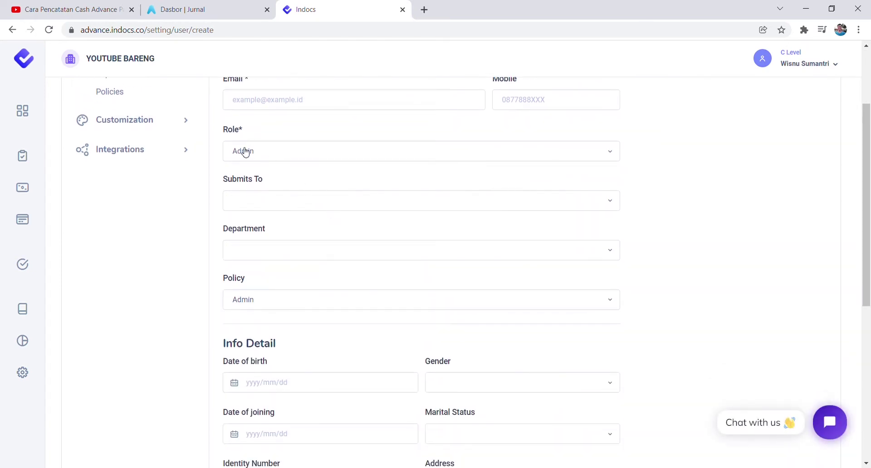
{"action": "left_click", "coordinate": [245, 151]}
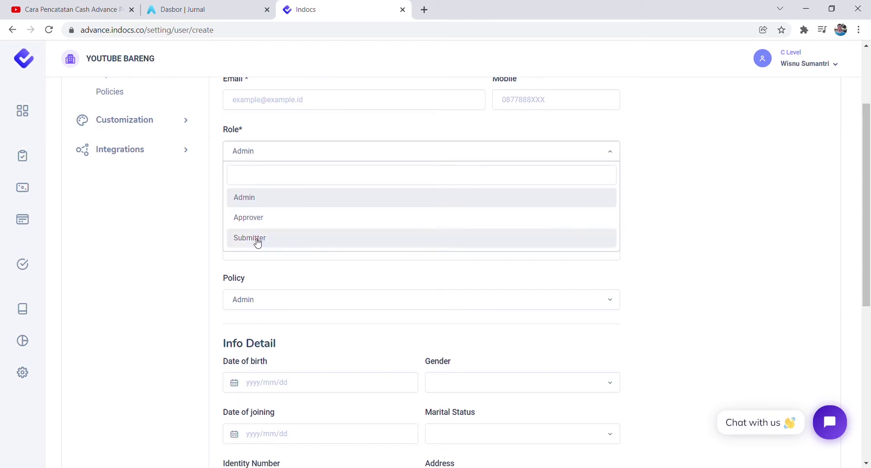
{"action": "left_click", "coordinate": [287, 132]}
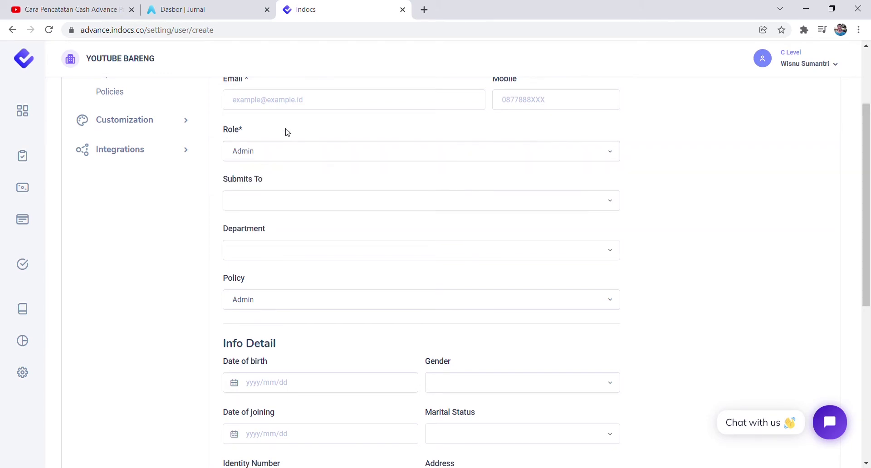
{"action": "left_click", "coordinate": [257, 213]}
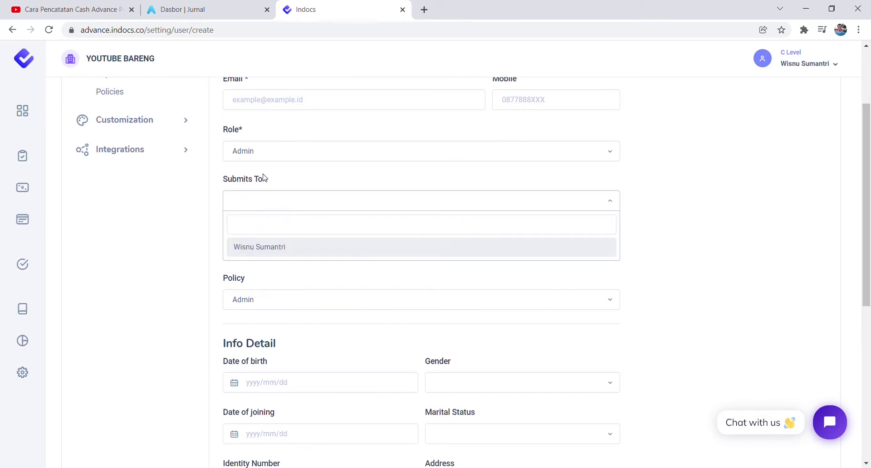
{"action": "left_click", "coordinate": [264, 179]}
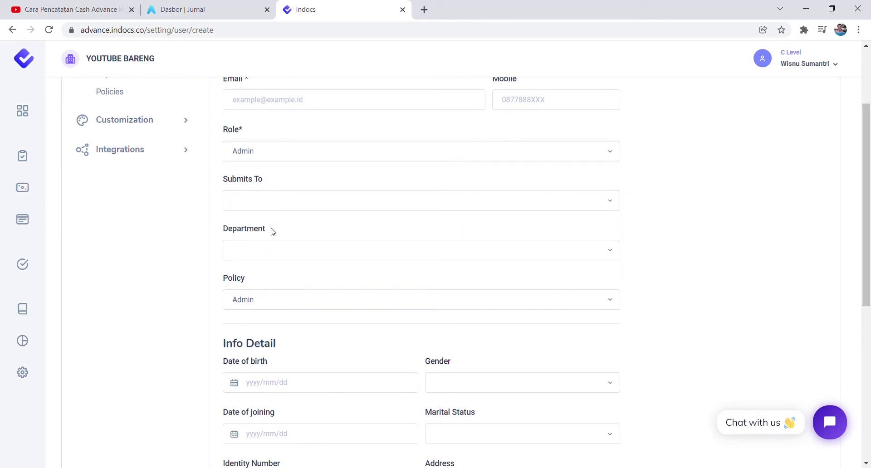
{"action": "left_click", "coordinate": [256, 253]}
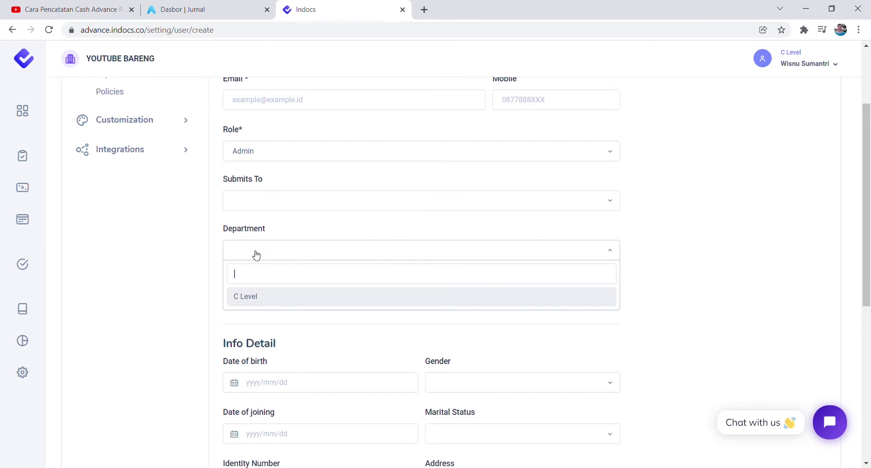
{"action": "left_click", "coordinate": [326, 232]}
{"action": "scroll", "coordinate": [229, 244], "scroll_direction": "down", "scroll_amount": 1}
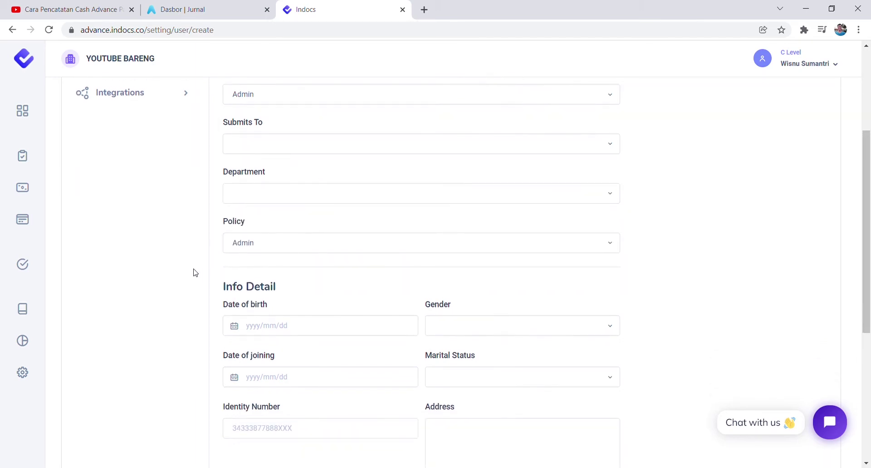
{"action": "left_click", "coordinate": [249, 249]}
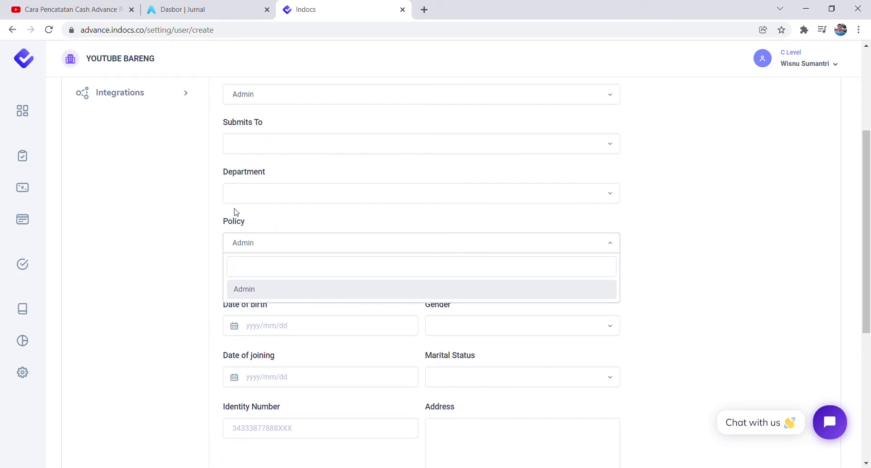
{"action": "left_click", "coordinate": [156, 215]}
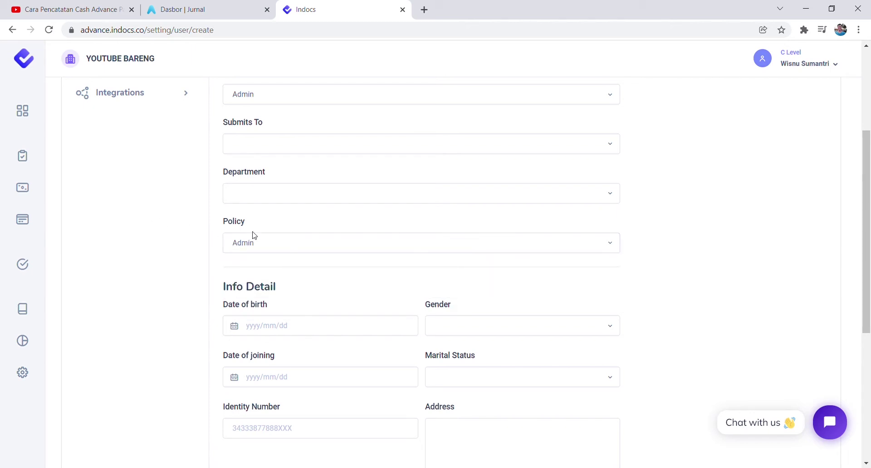
Review the New Users form, highlighting that Name and Email are required.
{"action": "scroll", "coordinate": [431, 243], "scroll_direction": "down", "scroll_amount": 4}
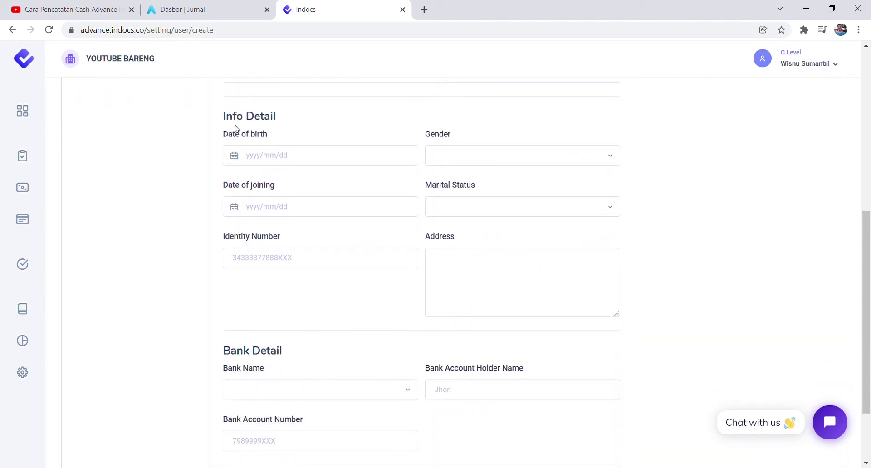
{"action": "scroll", "coordinate": [361, 168], "scroll_direction": "down", "scroll_amount": 3}
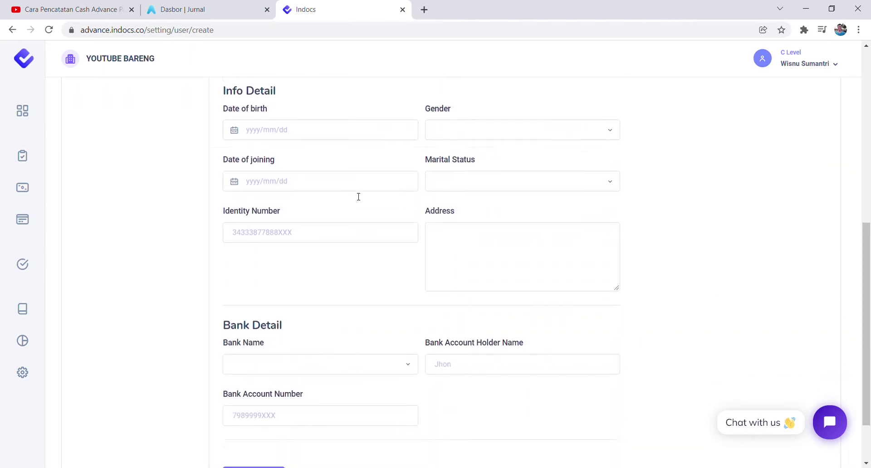
{"action": "scroll", "coordinate": [416, 271], "scroll_direction": "up", "scroll_amount": 8}
{"action": "scroll", "coordinate": [416, 271], "scroll_direction": "up", "scroll_amount": 2}
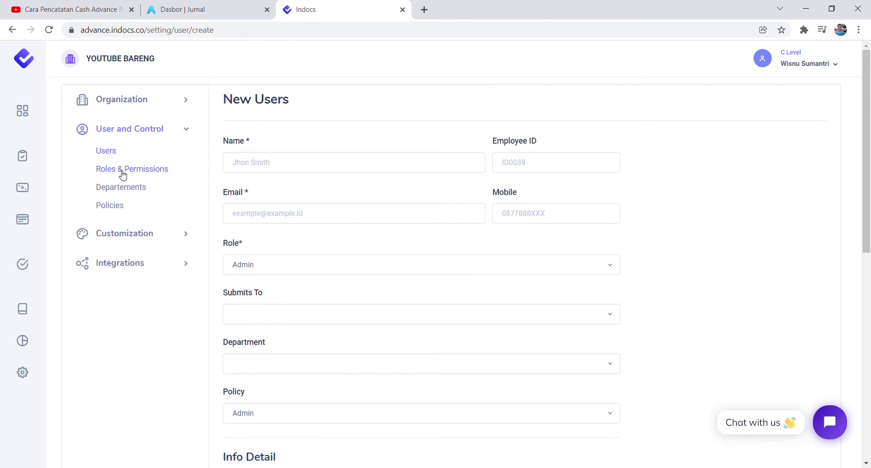
{"action": "scroll", "coordinate": [466, 237], "scroll_direction": "down", "scroll_amount": 10}
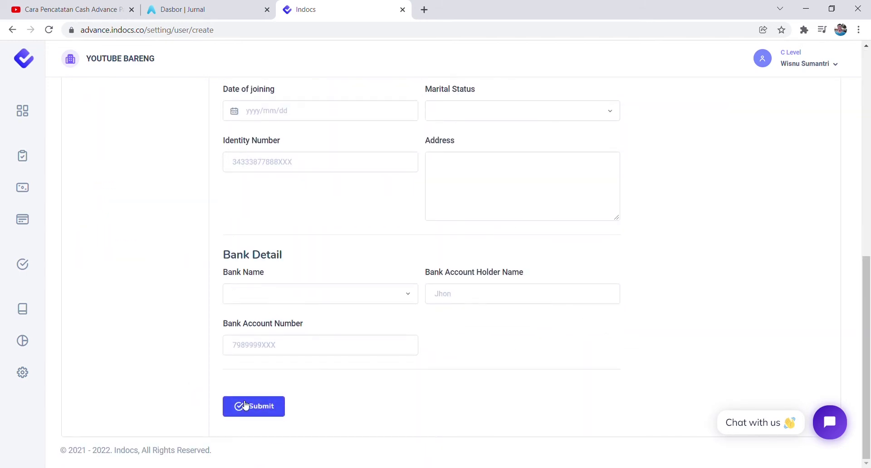
{"action": "scroll", "coordinate": [372, 281], "scroll_direction": "up", "scroll_amount": 10}
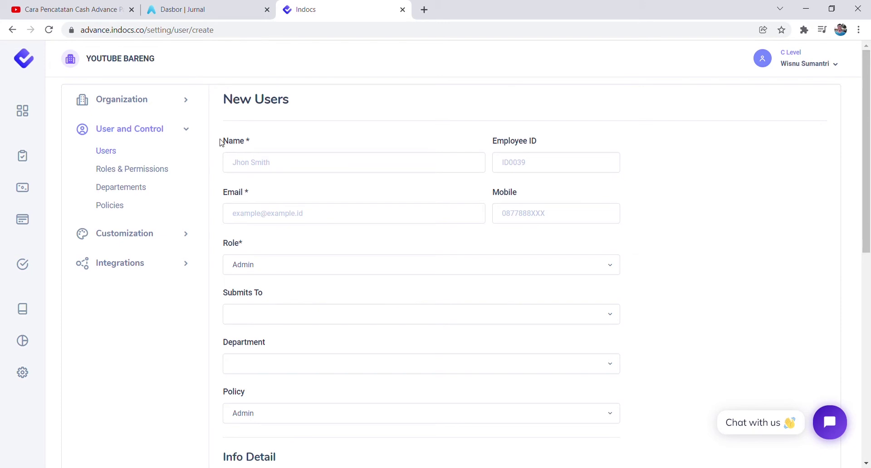
{"action": "left_click_drag", "start_coordinate": [221, 143], "coordinate": [252, 144]}
{"action": "left_click_drag", "start_coordinate": [220, 194], "coordinate": [250, 196]}
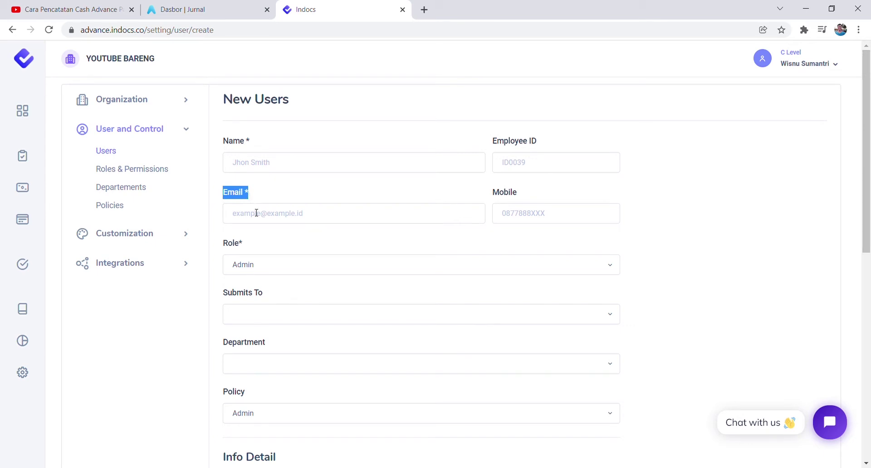
{"action": "left_click", "coordinate": [256, 214]}
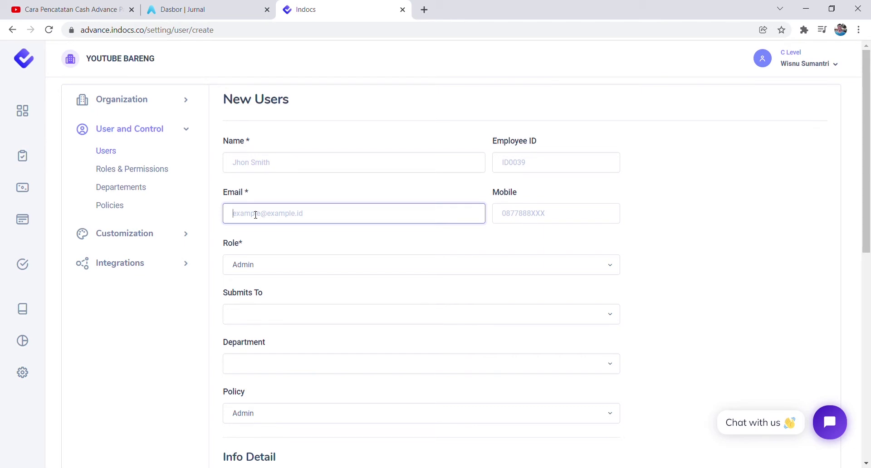
{"action": "left_click", "coordinate": [297, 193]}
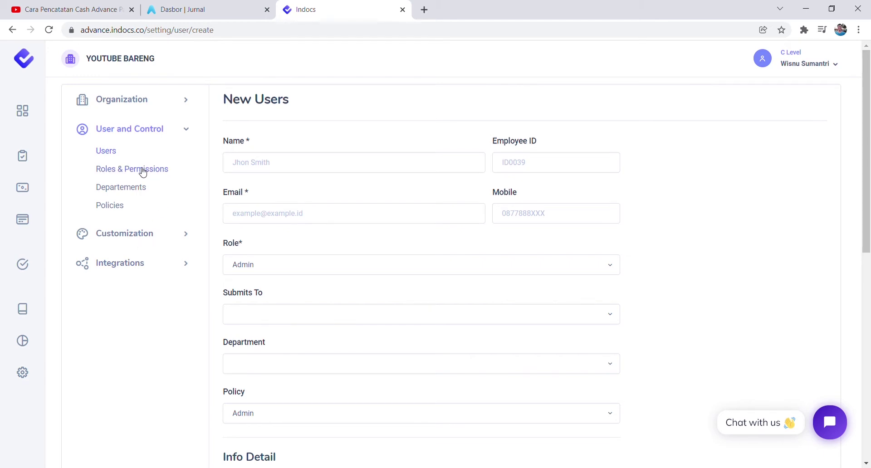
Highlight the required Role field, keep Admin, and go to Roles & Permissions.
{"action": "left_click_drag", "start_coordinate": [239, 248], "coordinate": [250, 251]}
{"action": "left_click", "coordinate": [204, 237]}
{"action": "left_click", "coordinate": [238, 270]}
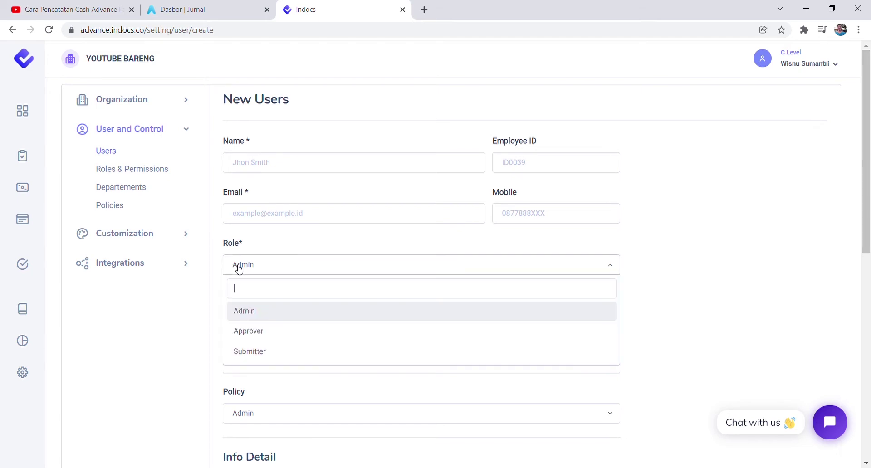
{"action": "left_click", "coordinate": [283, 244]}
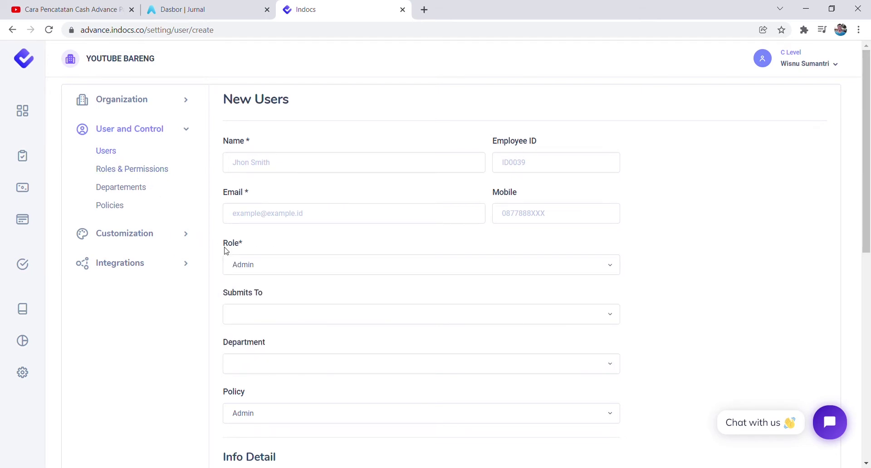
{"action": "left_click", "coordinate": [127, 172]}
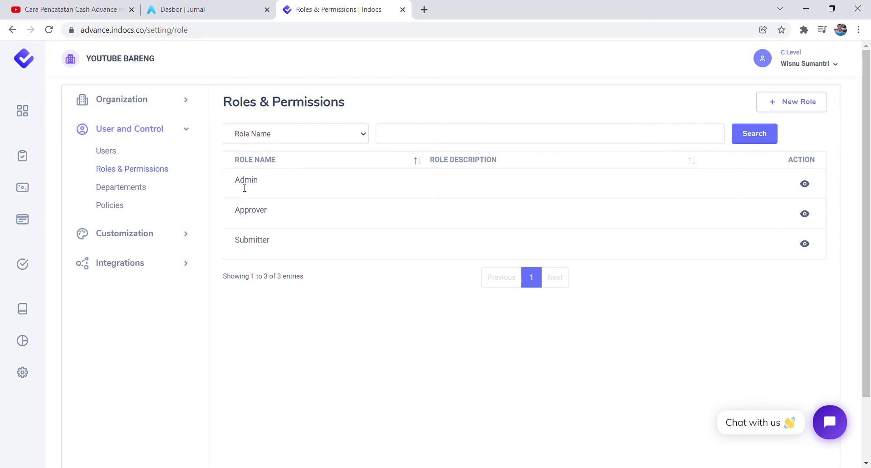
Point out the Approver and Submitter roles, then start a new role.
{"action": "left_click_drag", "start_coordinate": [237, 216], "coordinate": [269, 220]}
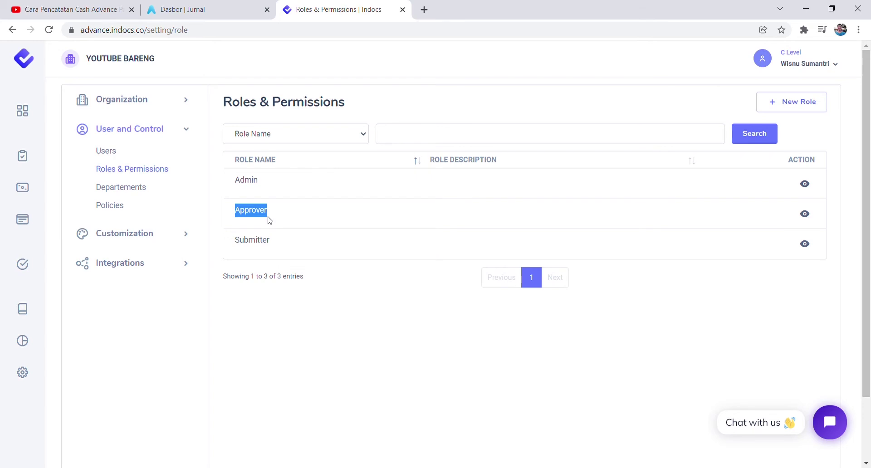
{"action": "left_click_drag", "start_coordinate": [229, 244], "coordinate": [262, 248]}
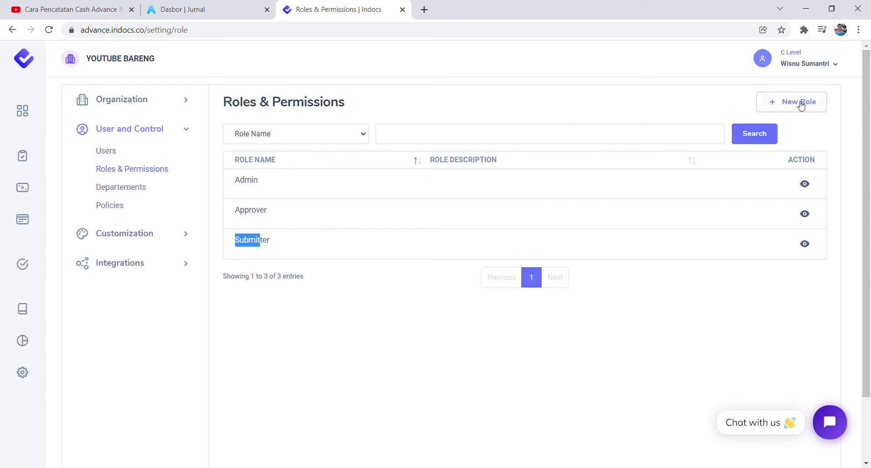
{"action": "left_click", "coordinate": [786, 105]}
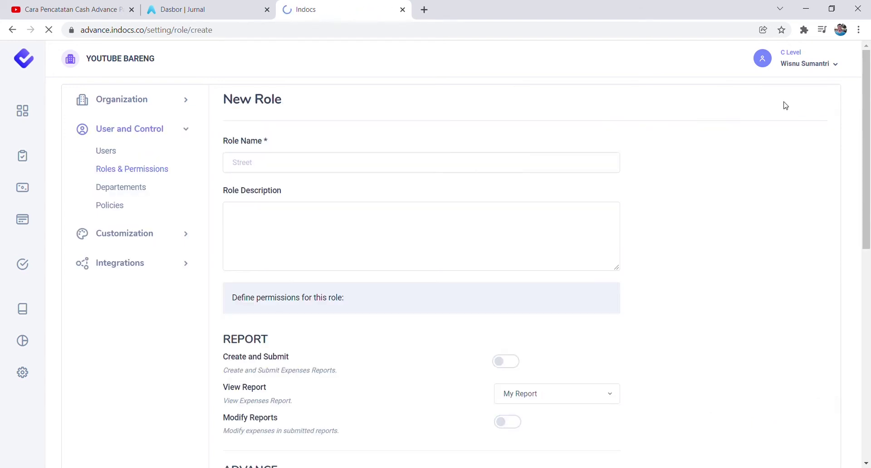
Enter Finance as the new role's name.
{"action": "left_click", "coordinate": [317, 172]}
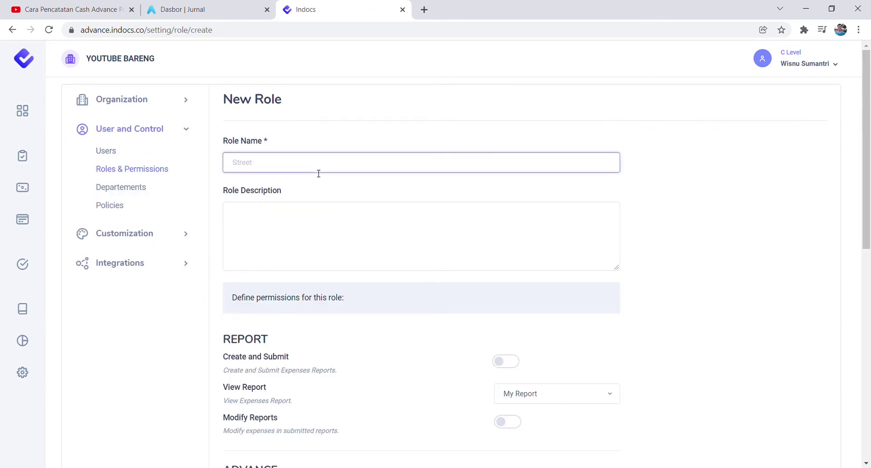
{"action": "type", "text": "Finance"}
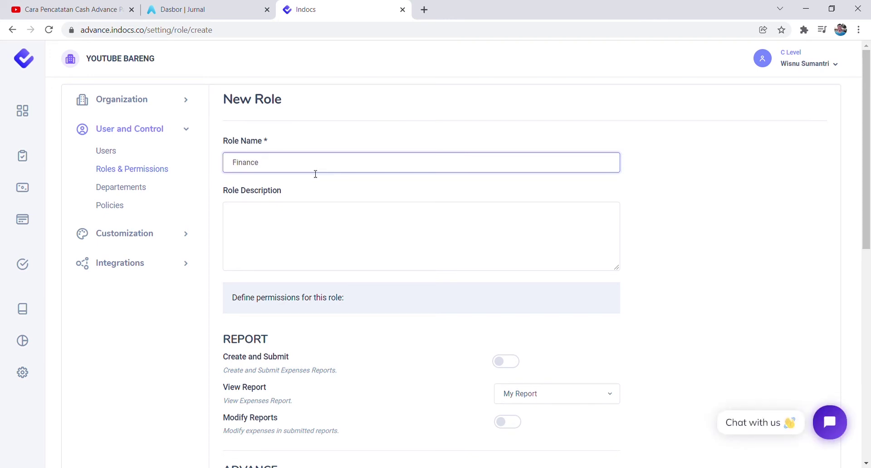
{"action": "left_click", "coordinate": [311, 217]}
{"action": "scroll", "coordinate": [475, 281], "scroll_direction": "down", "scroll_amount": 3}
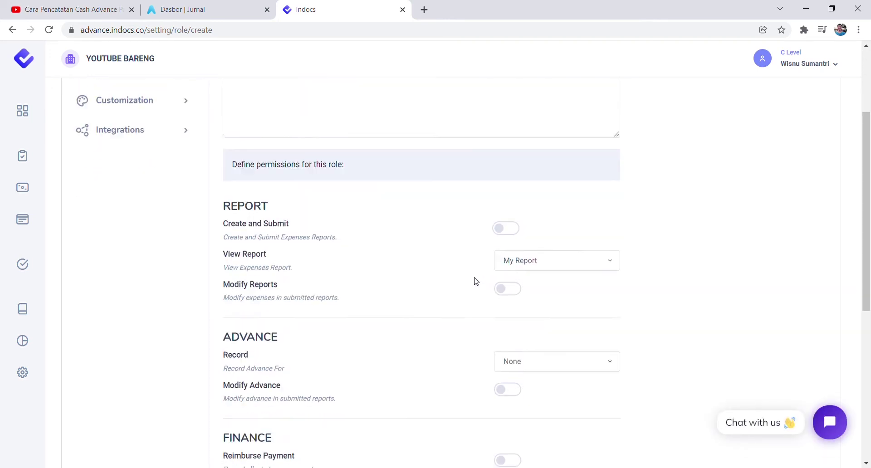
{"action": "scroll", "coordinate": [475, 281], "scroll_direction": "down", "scroll_amount": 2}
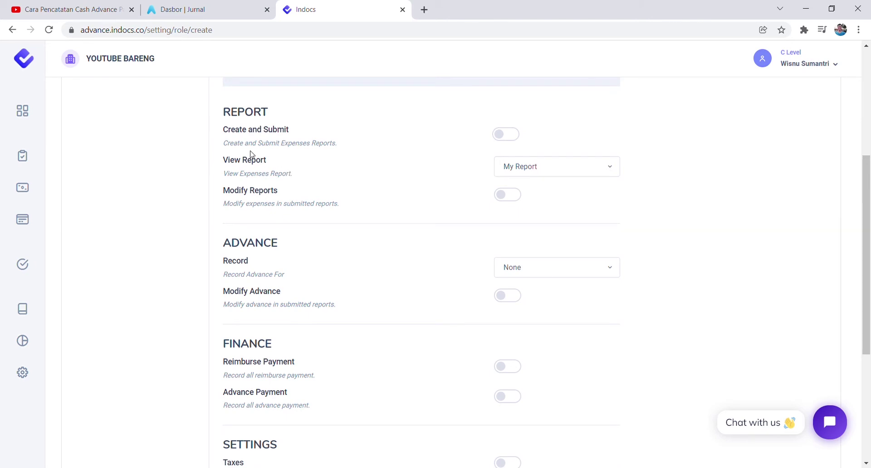
Try the report creation, viewing and modification permissions, leaving them all off.
{"action": "left_click", "coordinate": [507, 140]}
{"action": "left_click", "coordinate": [507, 138]}
{"action": "left_click", "coordinate": [525, 166]}
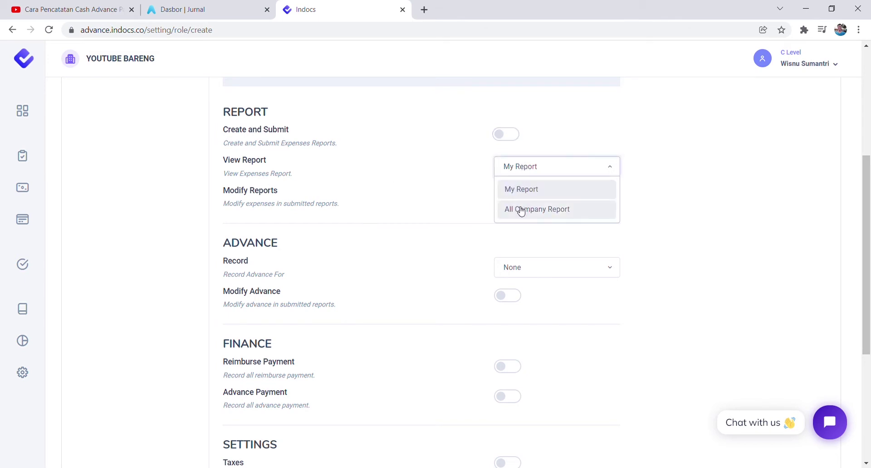
{"action": "left_click", "coordinate": [385, 230]}
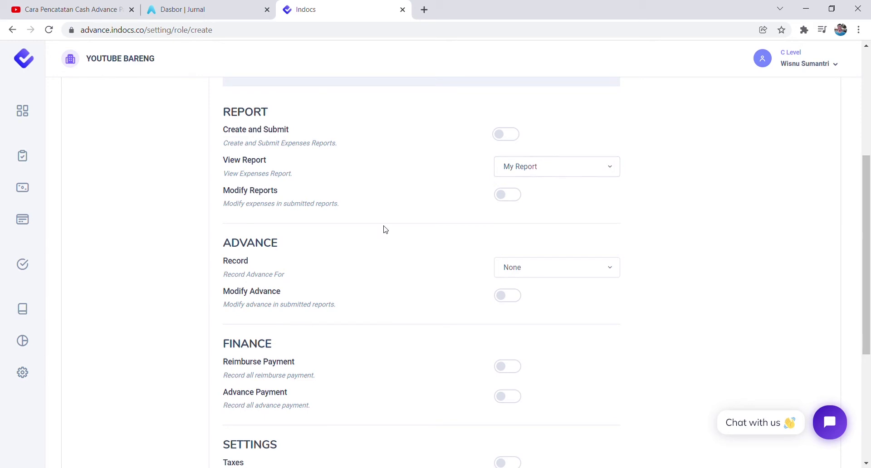
{"action": "left_click", "coordinate": [510, 196]}
{"action": "left_click", "coordinate": [511, 197]}
{"action": "scroll", "coordinate": [382, 254], "scroll_direction": "down", "scroll_amount": 3}
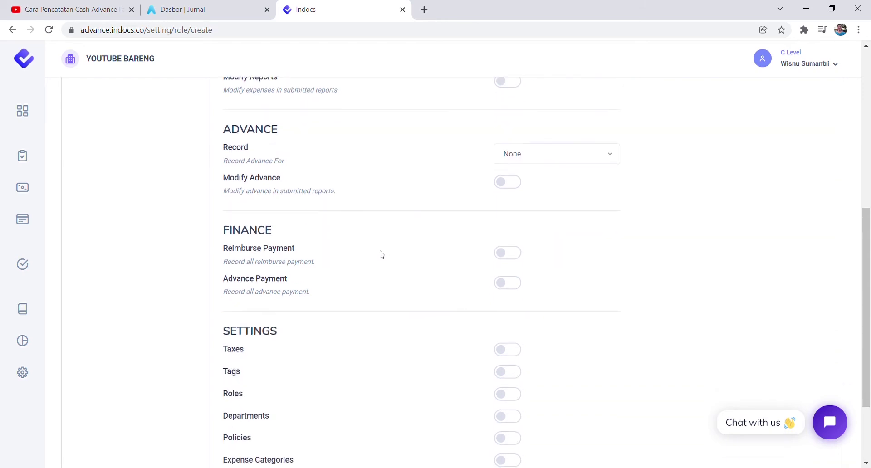
Try the Record Advance For and advance modification options, leaving them at None and off.
{"action": "left_click", "coordinate": [542, 162]}
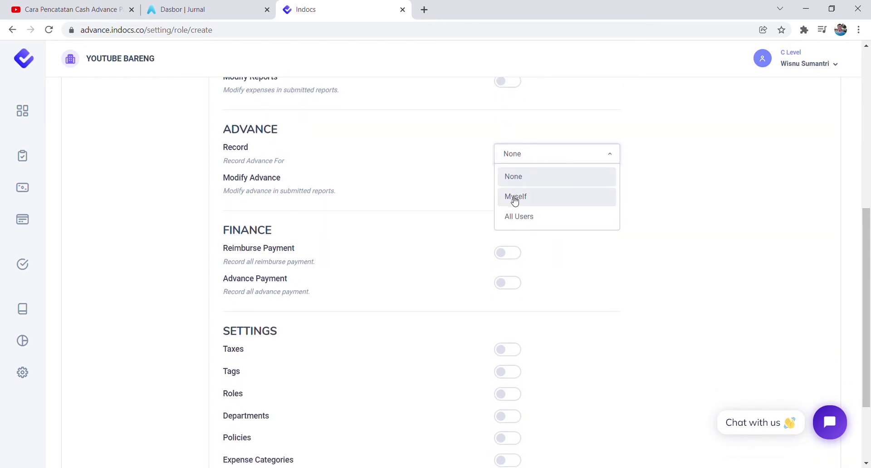
{"action": "left_click", "coordinate": [430, 149]}
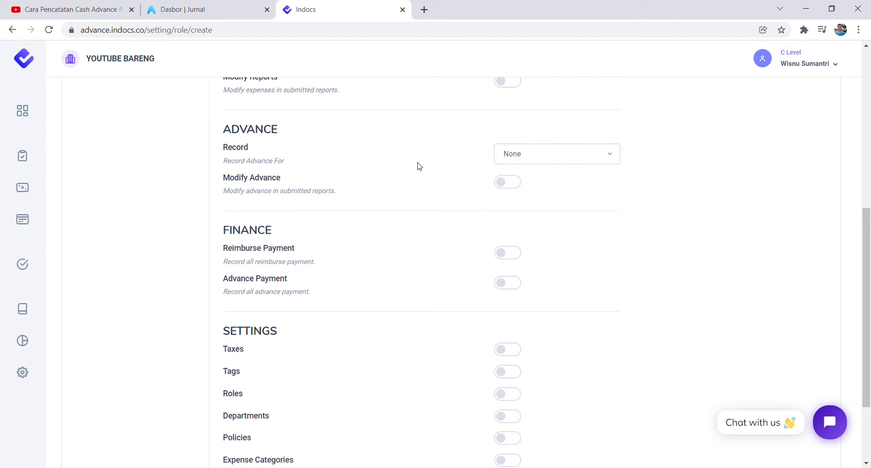
{"action": "left_click", "coordinate": [515, 183]}
{"action": "left_click", "coordinate": [515, 184]}
{"action": "scroll", "coordinate": [453, 215], "scroll_direction": "down", "scroll_amount": 1}
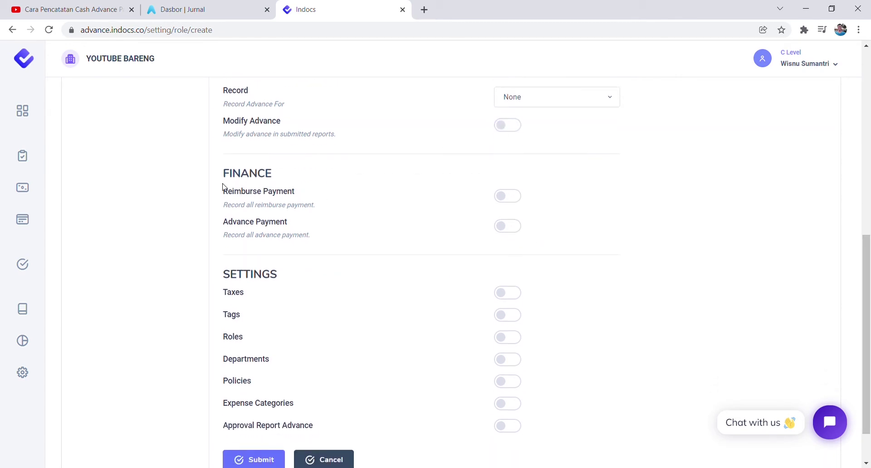
Allow the role to record reimburse payments and advance payments.
{"action": "left_click", "coordinate": [512, 202]}
{"action": "left_click", "coordinate": [511, 226]}
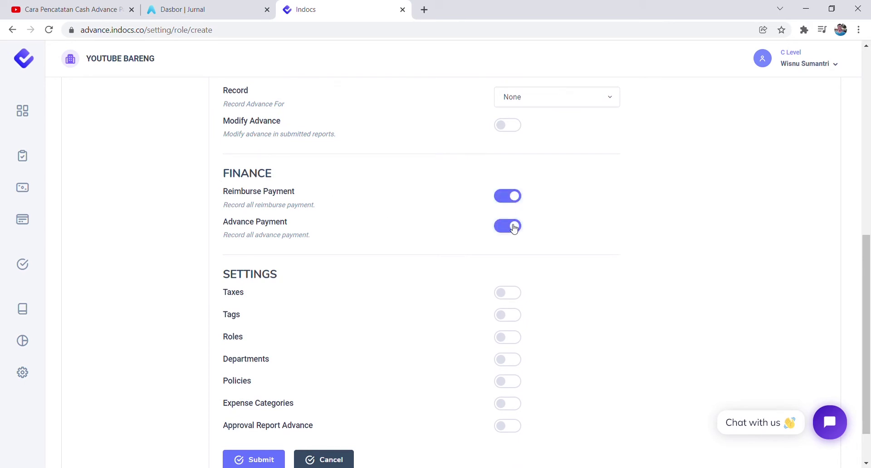
{"action": "scroll", "coordinate": [467, 220], "scroll_direction": "up", "scroll_amount": 6}
{"action": "scroll", "coordinate": [496, 234], "scroll_direction": "down", "scroll_amount": 5}
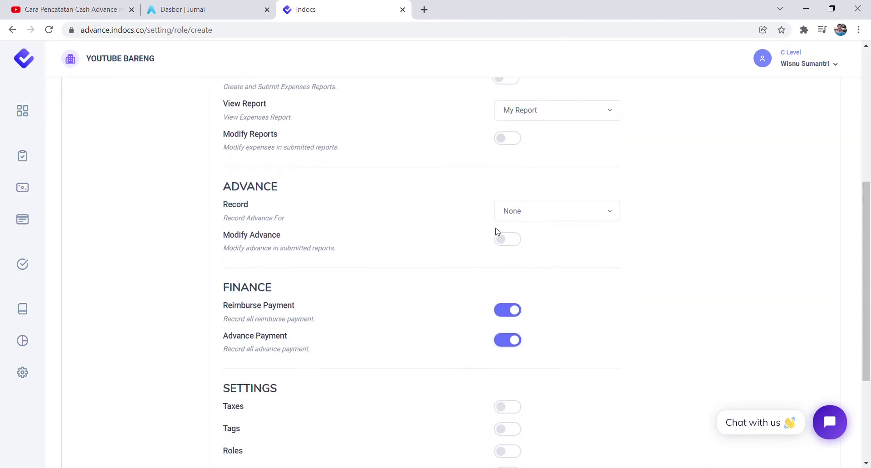
{"action": "scroll", "coordinate": [497, 232], "scroll_direction": "up", "scroll_amount": 3}
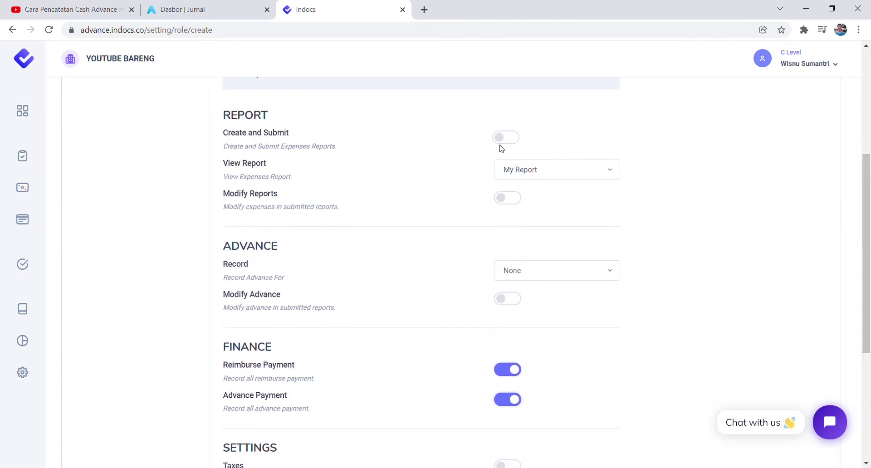
Let the role create and submit reports and view all company reports.
{"action": "left_click", "coordinate": [515, 141]}
{"action": "left_click", "coordinate": [524, 182]}
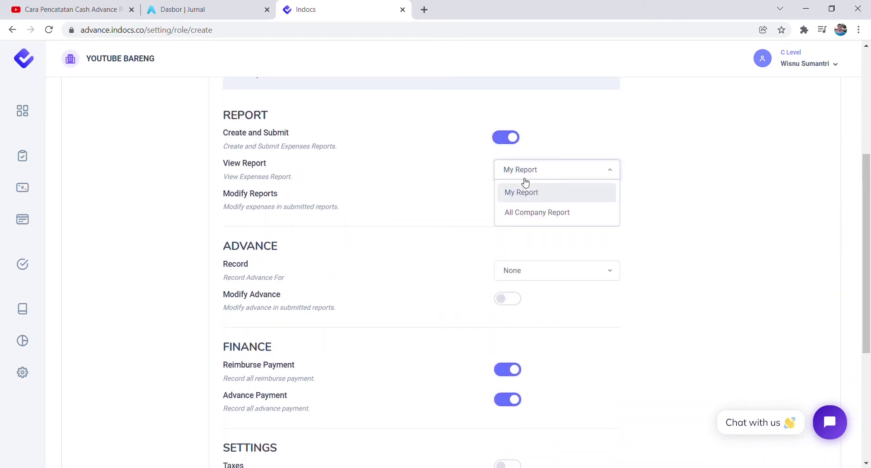
{"action": "left_click", "coordinate": [526, 212]}
{"action": "scroll", "coordinate": [435, 202], "scroll_direction": "down", "scroll_amount": 2}
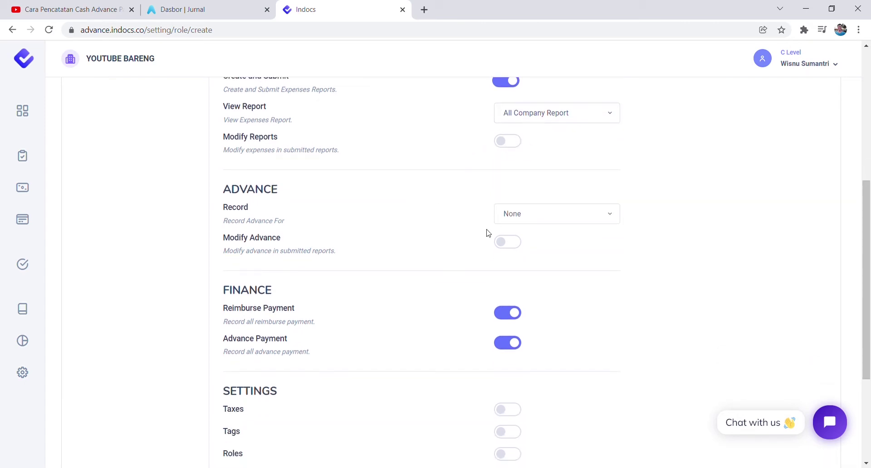
Let the role record advances for all users, then open the Departments list.
{"action": "left_click", "coordinate": [530, 214]}
{"action": "left_click", "coordinate": [524, 276]}
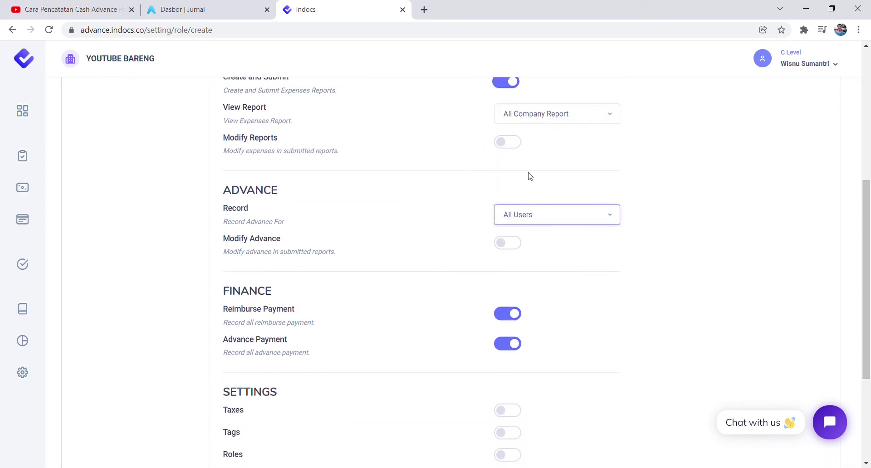
{"action": "scroll", "coordinate": [530, 176], "scroll_direction": "up", "scroll_amount": 1}
{"action": "scroll", "coordinate": [464, 199], "scroll_direction": "down", "scroll_amount": 1}
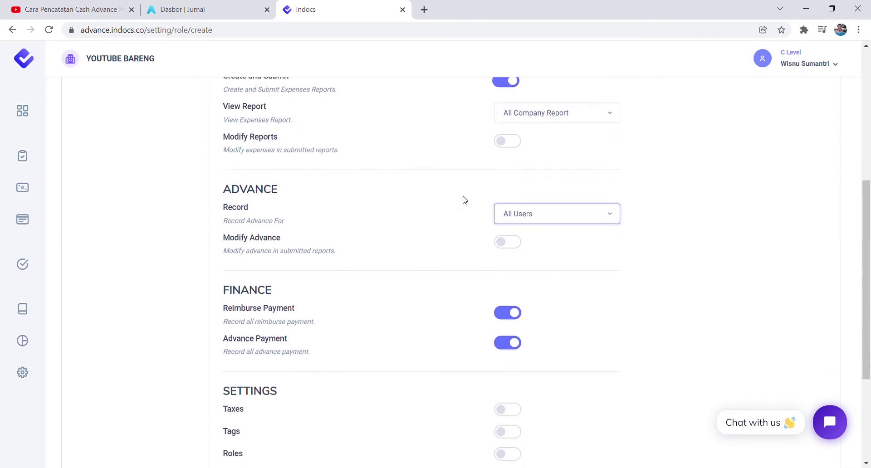
{"action": "scroll", "coordinate": [463, 209], "scroll_direction": "down", "scroll_amount": 1}
{"action": "scroll", "coordinate": [377, 229], "scroll_direction": "down", "scroll_amount": 2}
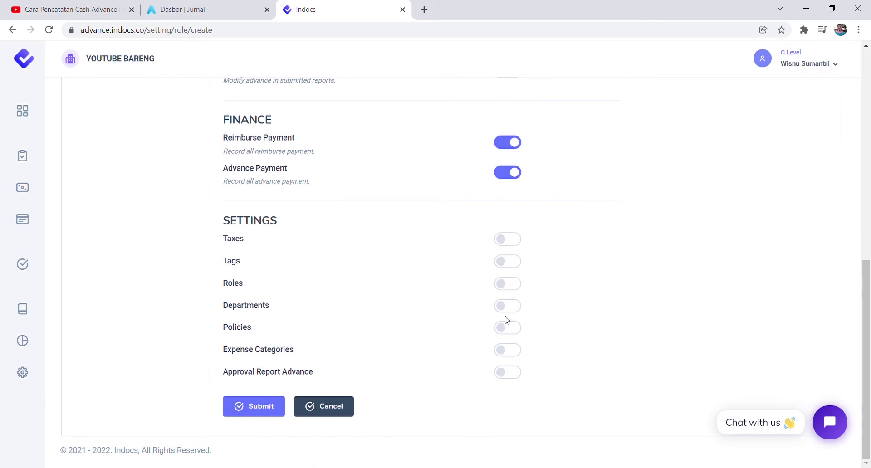
{"action": "scroll", "coordinate": [352, 245], "scroll_direction": "up", "scroll_amount": 10}
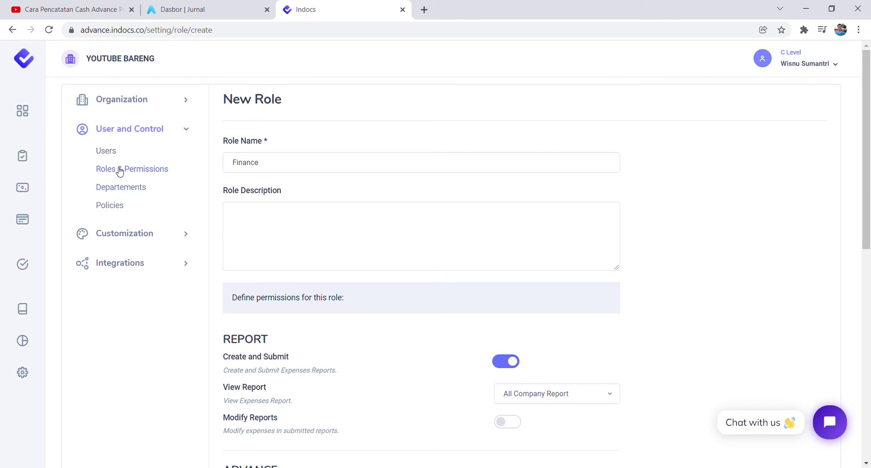
{"action": "left_click", "coordinate": [116, 190]}
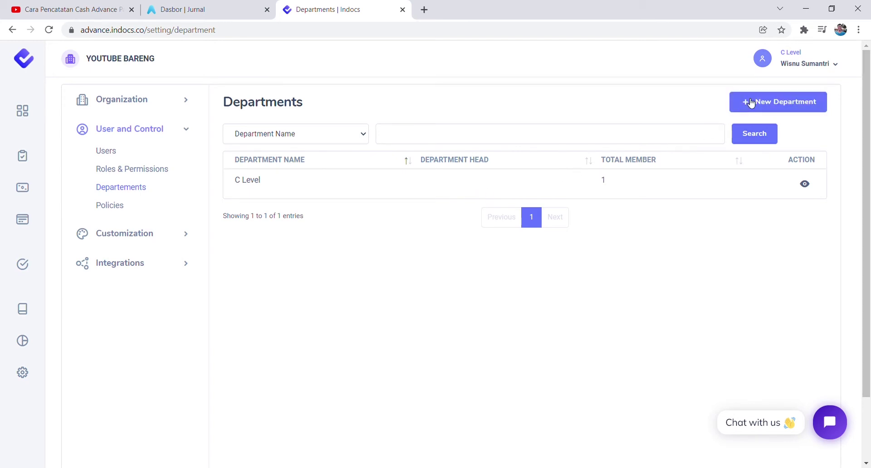
{"action": "left_click", "coordinate": [751, 104]}
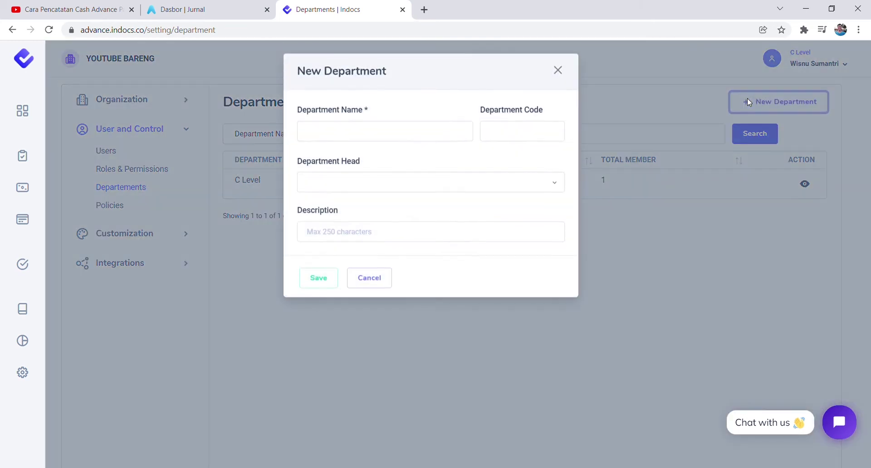
{"action": "left_click", "coordinate": [372, 138]}
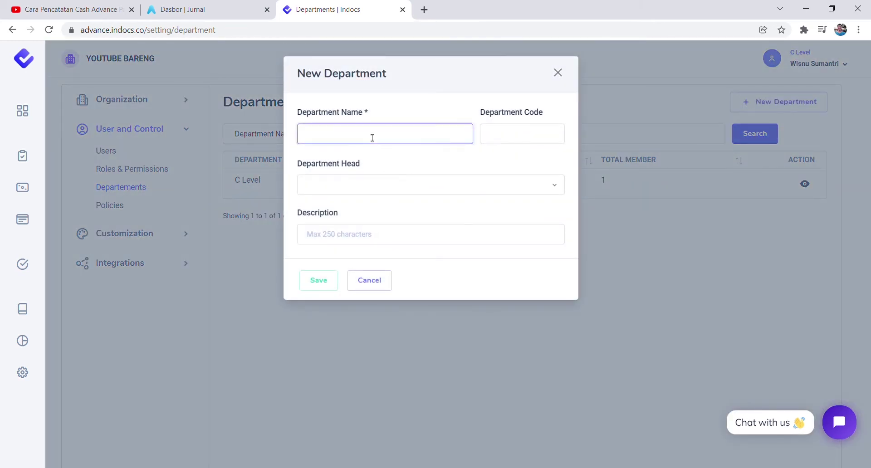
{"action": "type", "text": "Finance"}
{"action": "left_click", "coordinate": [517, 142]}
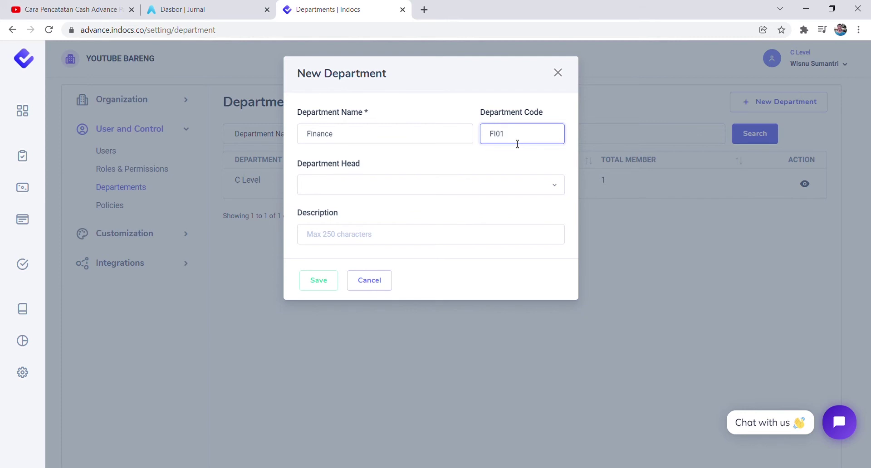
{"action": "left_click", "coordinate": [483, 186]}
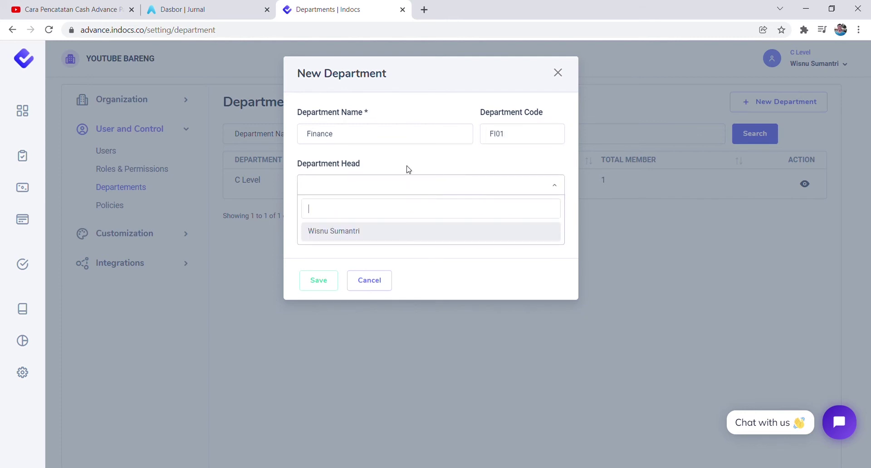
{"action": "left_click", "coordinate": [408, 169]}
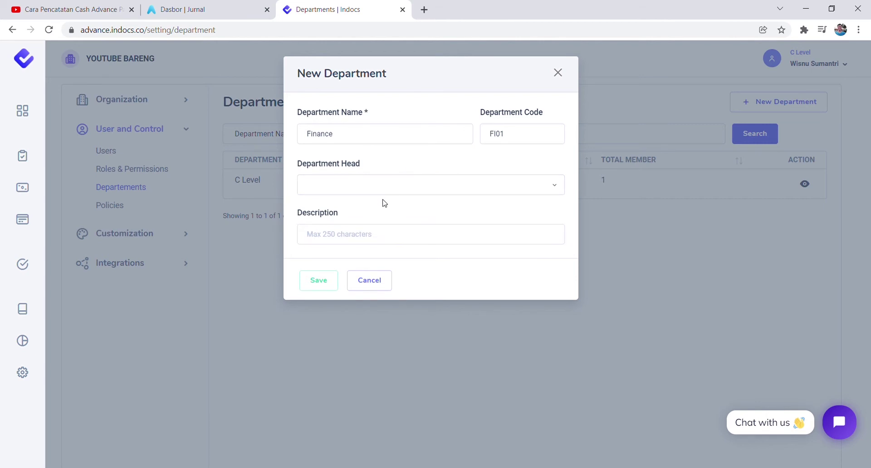
{"action": "left_click", "coordinate": [369, 280]}
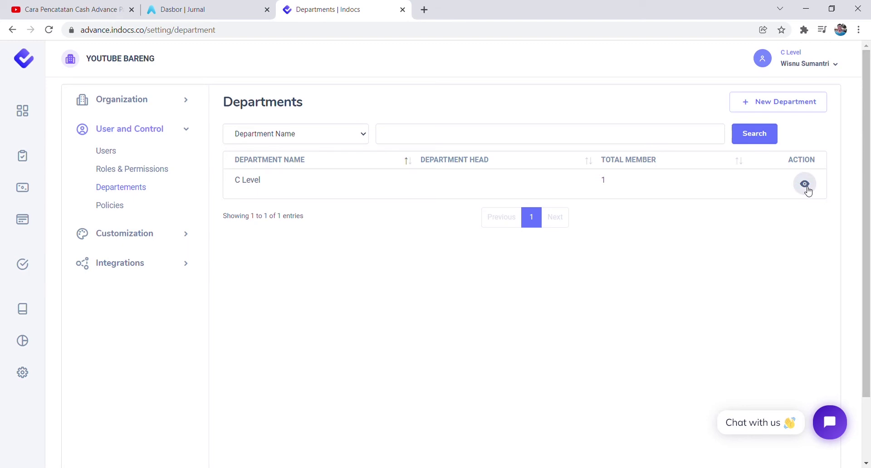
Set the only user as C Level's department head, save, and open Policies.
{"action": "left_click", "coordinate": [805, 185]}
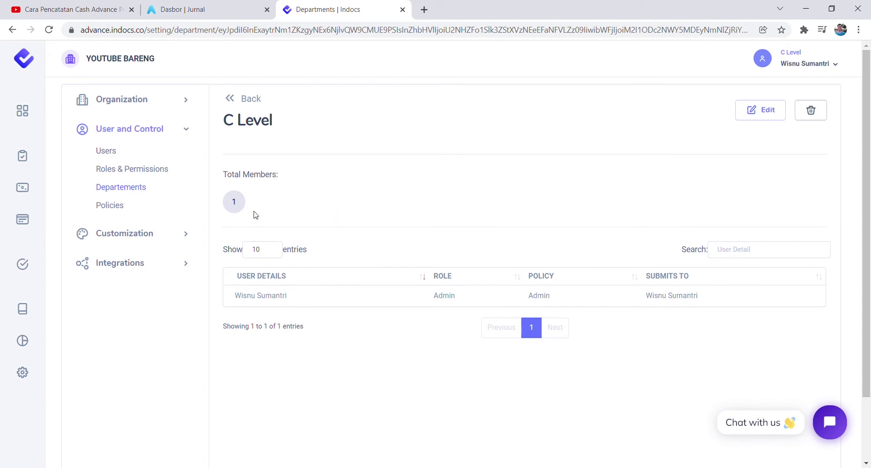
{"action": "left_click", "coordinate": [761, 109]}
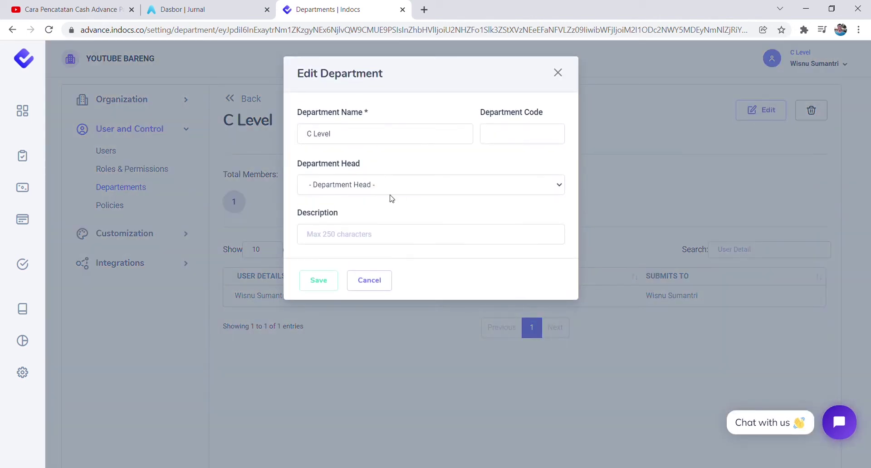
{"action": "left_click", "coordinate": [346, 192]}
{"action": "left_click", "coordinate": [338, 210]}
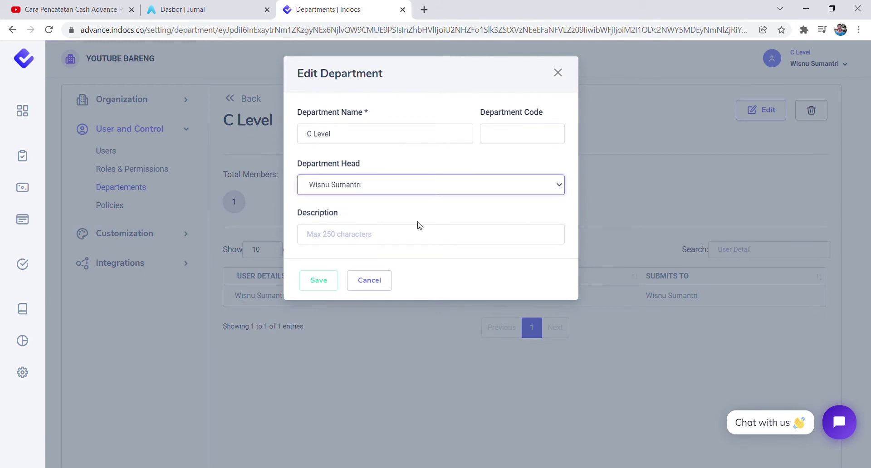
{"action": "left_click", "coordinate": [318, 280]}
{"action": "left_click", "coordinate": [428, 312]}
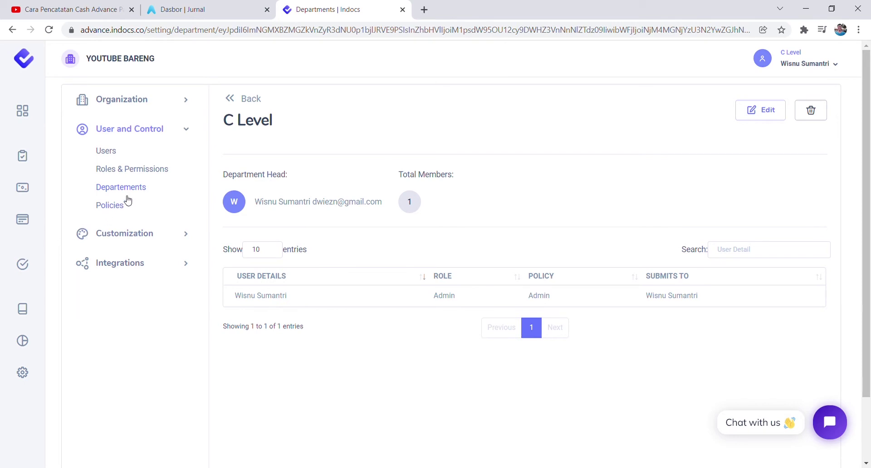
{"action": "left_click", "coordinate": [118, 207]}
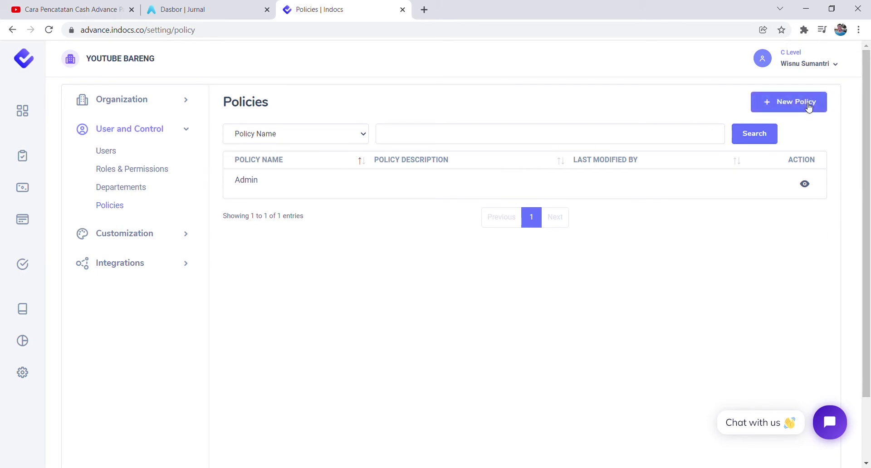
Start a new policy named Marketing Staff, leaving admins empty, and move to the description.
{"action": "left_click", "coordinate": [808, 108]}
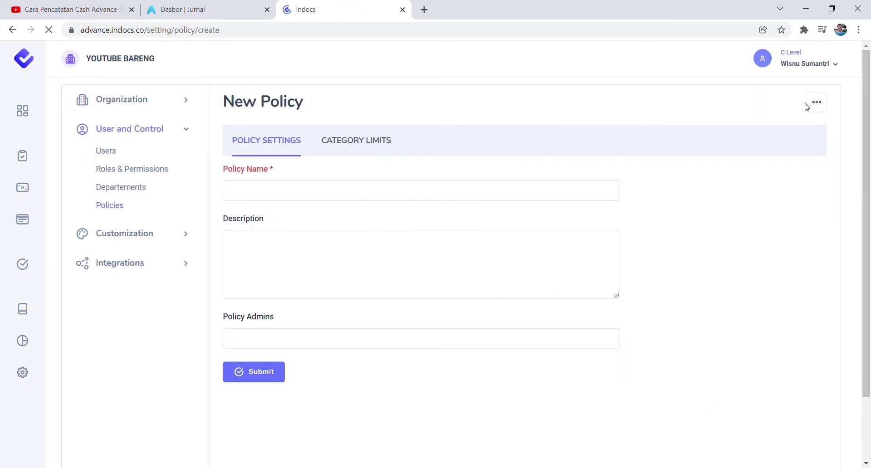
{"action": "left_click", "coordinate": [250, 193]}
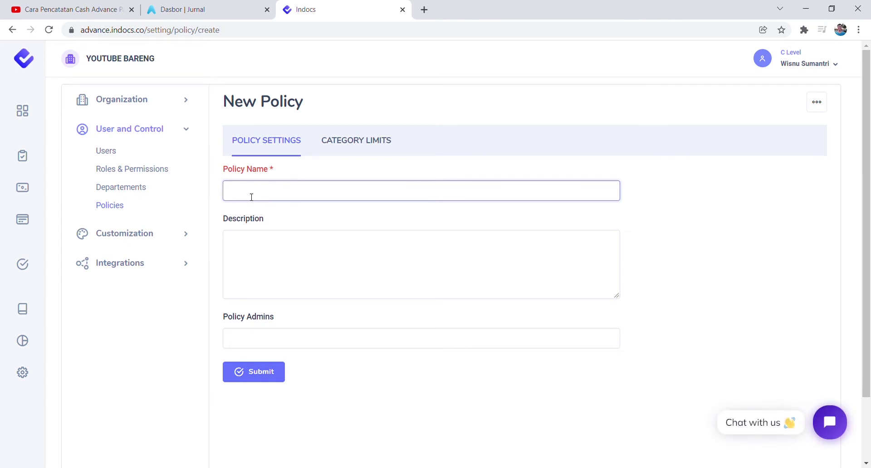
{"action": "type", "text": "Marketing Staff"}
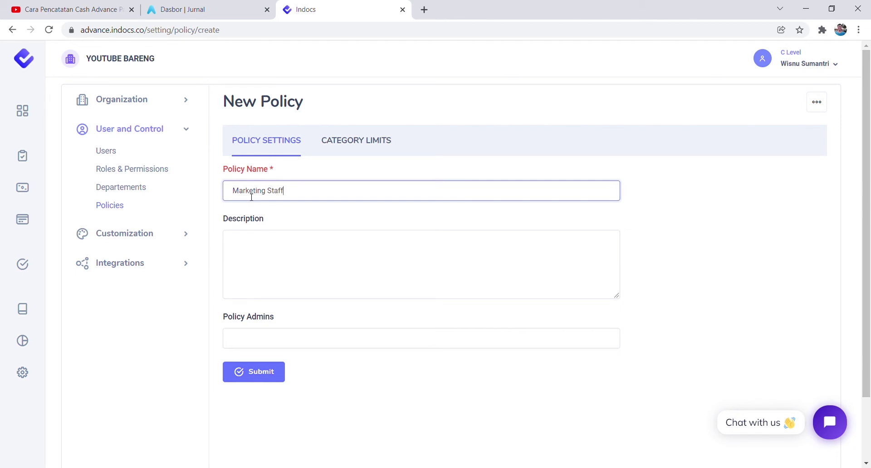
{"action": "left_click", "coordinate": [242, 340]}
{"action": "left_click", "coordinate": [200, 316]}
{"action": "left_click", "coordinate": [259, 247]}
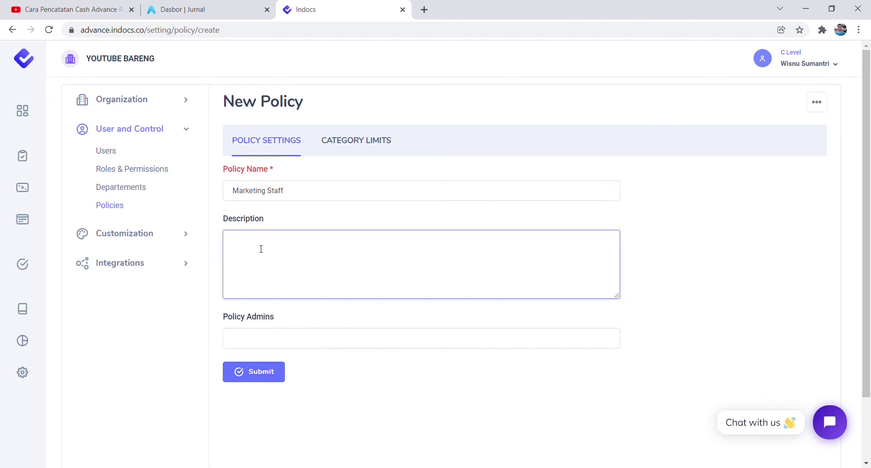
Show the policy's category limits and allow Parking expenses.
{"action": "left_click", "coordinate": [370, 145]}
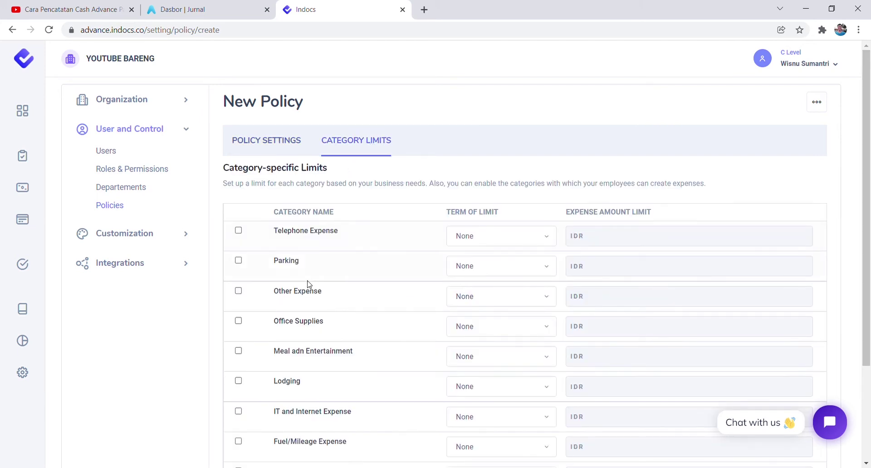
{"action": "scroll", "coordinate": [318, 295], "scroll_direction": "down", "scroll_amount": 3}
{"action": "scroll", "coordinate": [335, 327], "scroll_direction": "up", "scroll_amount": 1}
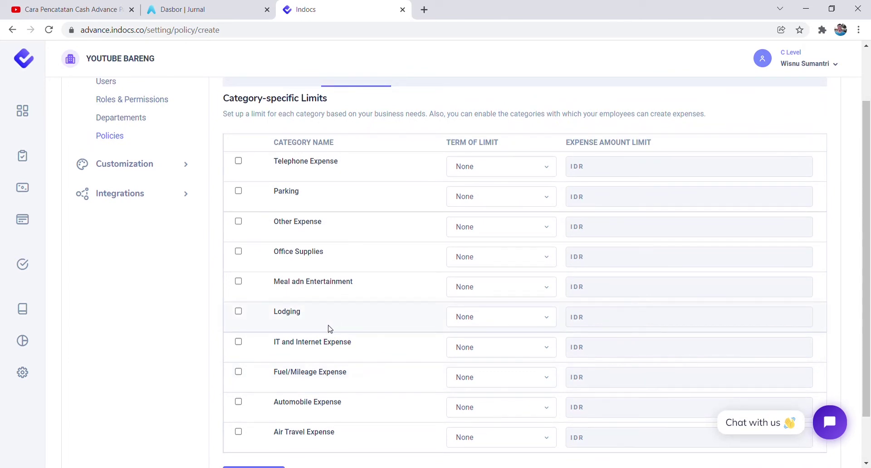
{"action": "scroll", "coordinate": [329, 328], "scroll_direction": "up", "scroll_amount": 1}
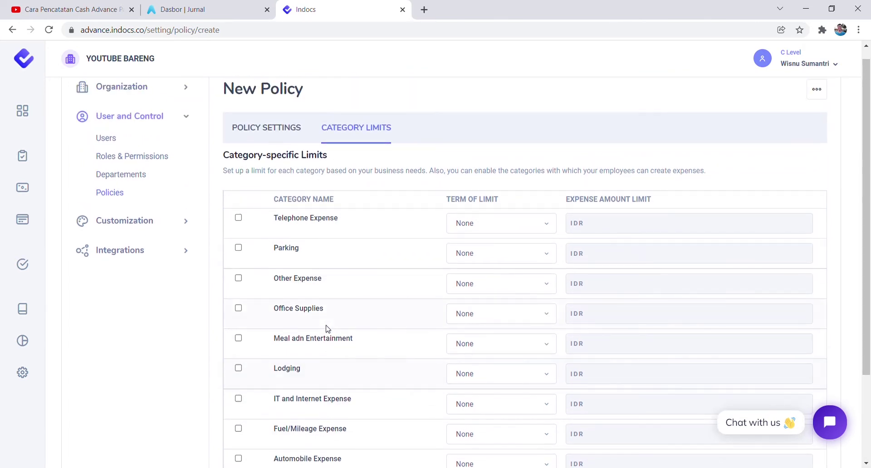
{"action": "left_click", "coordinate": [239, 248]}
{"action": "scroll", "coordinate": [272, 341], "scroll_direction": "down", "scroll_amount": 1}
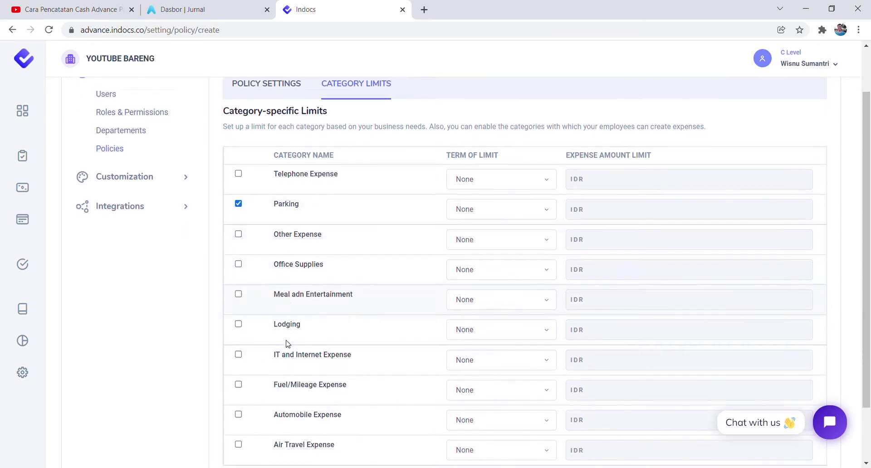
{"action": "scroll", "coordinate": [288, 344], "scroll_direction": "down", "scroll_amount": 2}
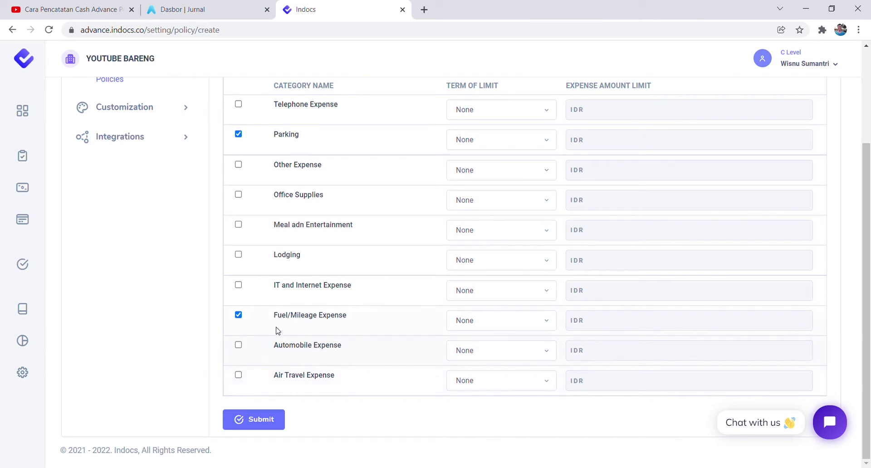
{"action": "scroll", "coordinate": [278, 330], "scroll_direction": "up", "scroll_amount": 2}
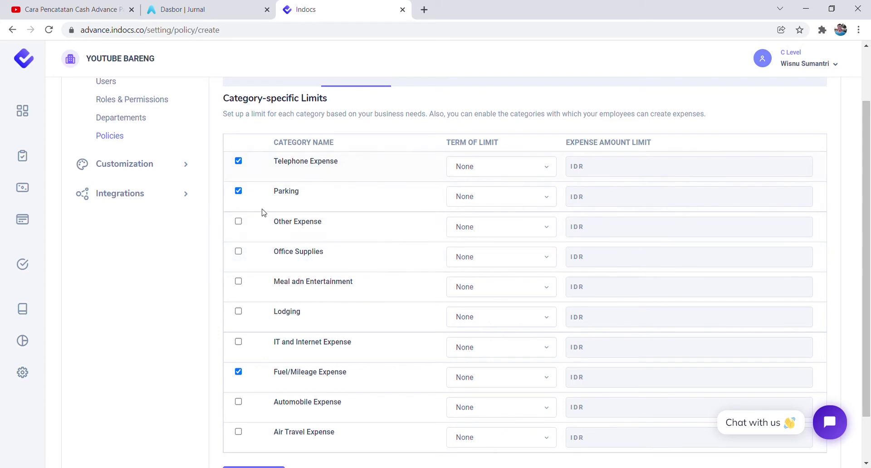
Set the Telephone Expense limit to 200,000 monthly.
{"action": "left_click", "coordinate": [510, 173]}
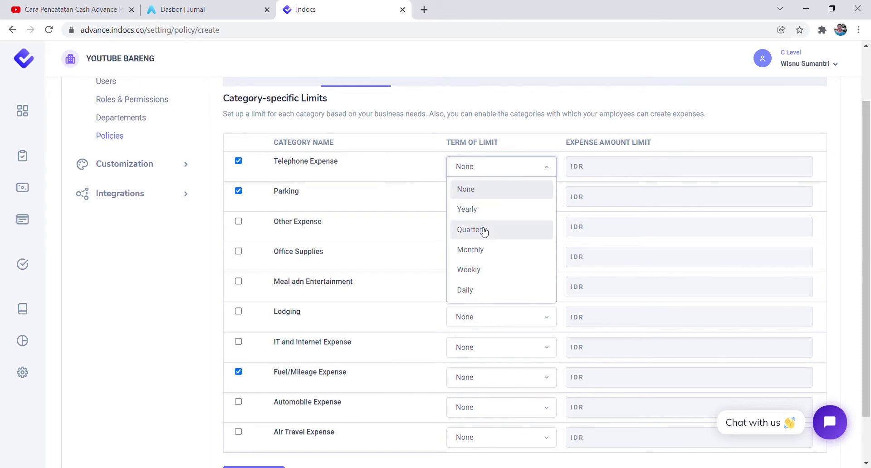
{"action": "left_click", "coordinate": [477, 290]}
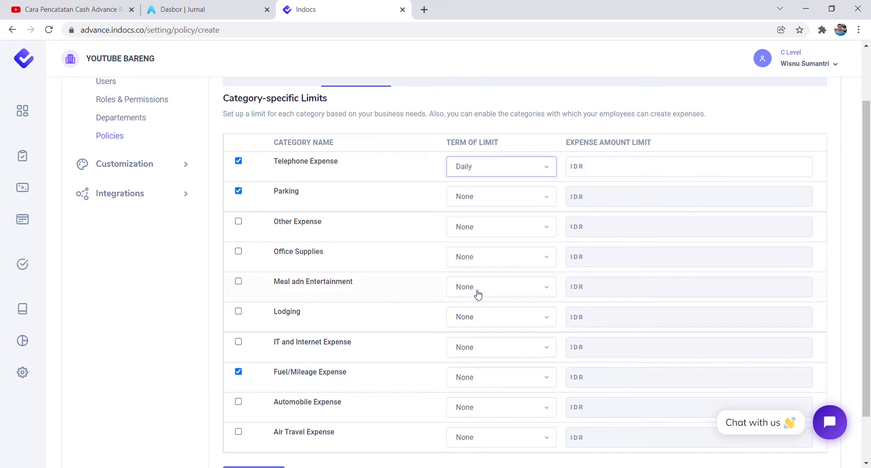
{"action": "left_click", "coordinate": [619, 173]}
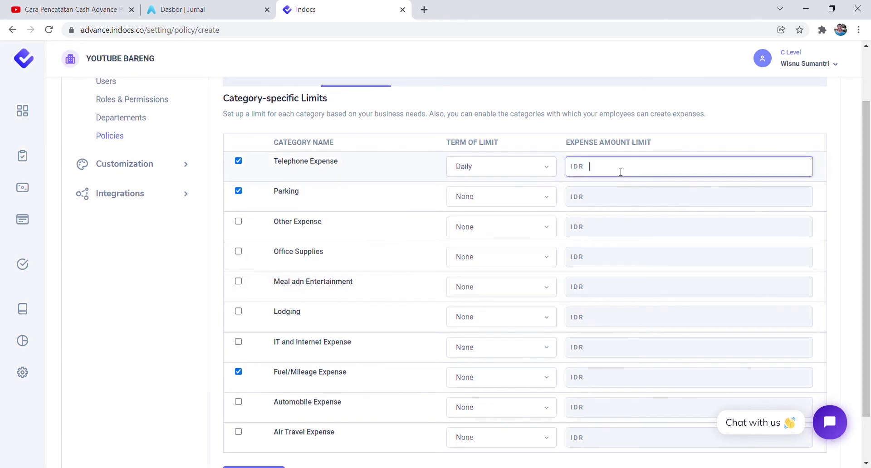
{"action": "left_click", "coordinate": [536, 176]}
{"action": "left_click", "coordinate": [495, 249]}
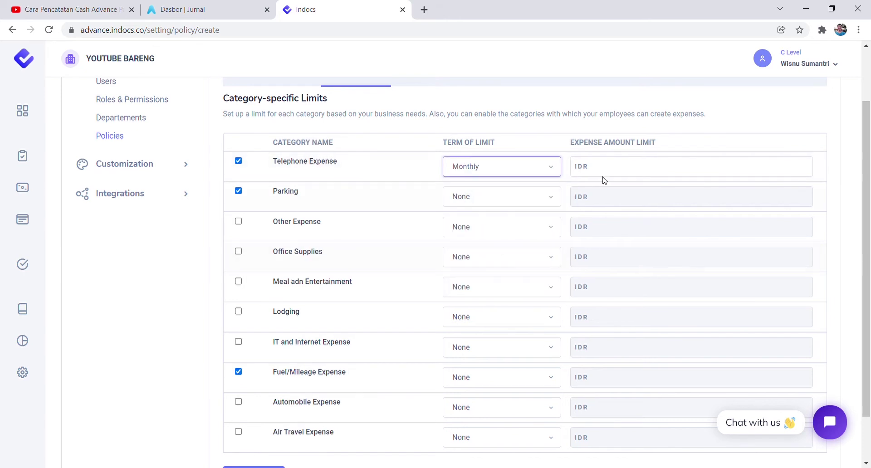
{"action": "left_click", "coordinate": [625, 168]}
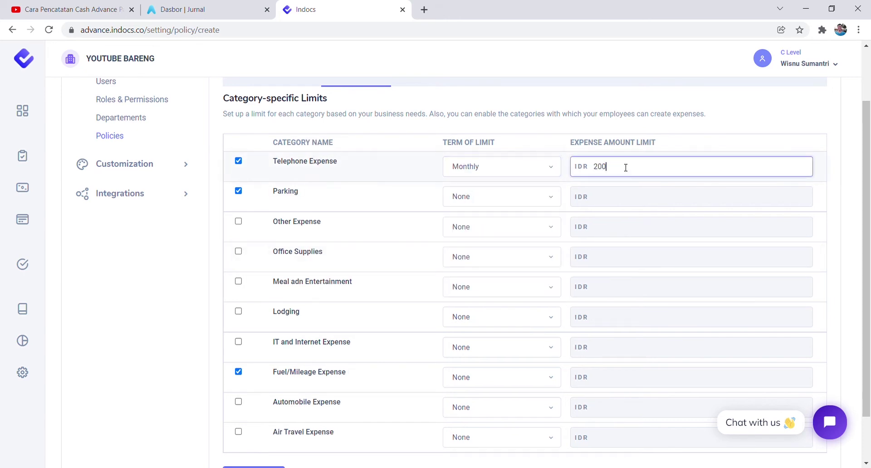
{"action": "type", "text": "000"}
Give Parking a 50,000 daily limit and Fuel/Mileage Expense a 100,000 daily limit.
{"action": "left_click", "coordinate": [482, 196]}
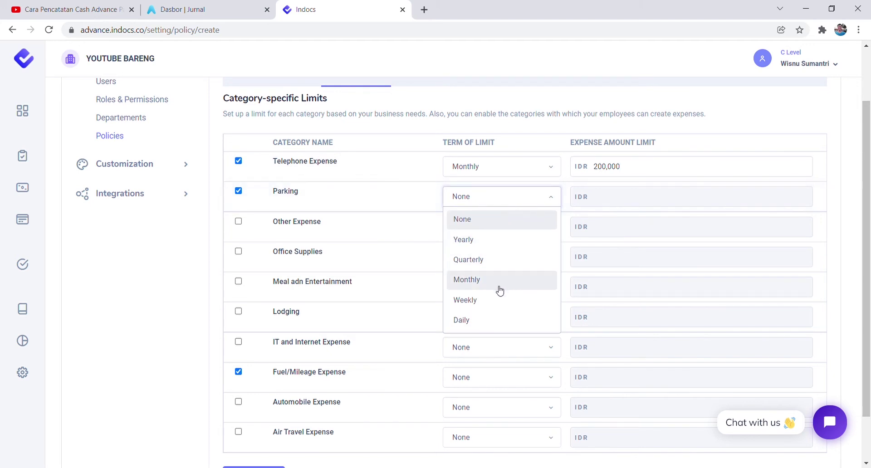
{"action": "left_click", "coordinate": [495, 320]}
{"action": "left_click", "coordinate": [661, 202]}
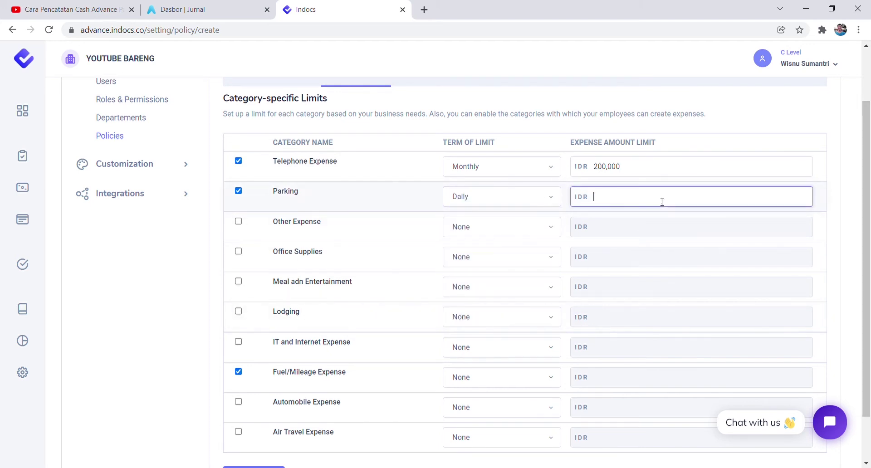
{"action": "type", "text": "50,000"}
{"action": "left_click", "coordinate": [470, 380]}
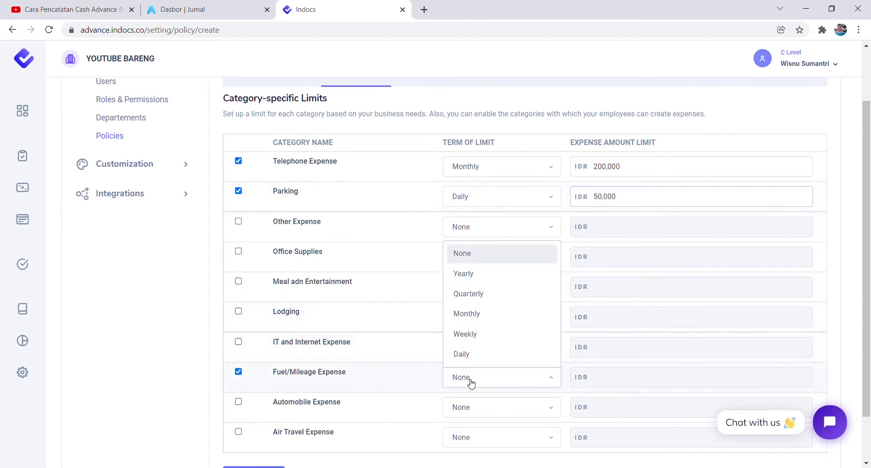
{"action": "left_click", "coordinate": [480, 357]}
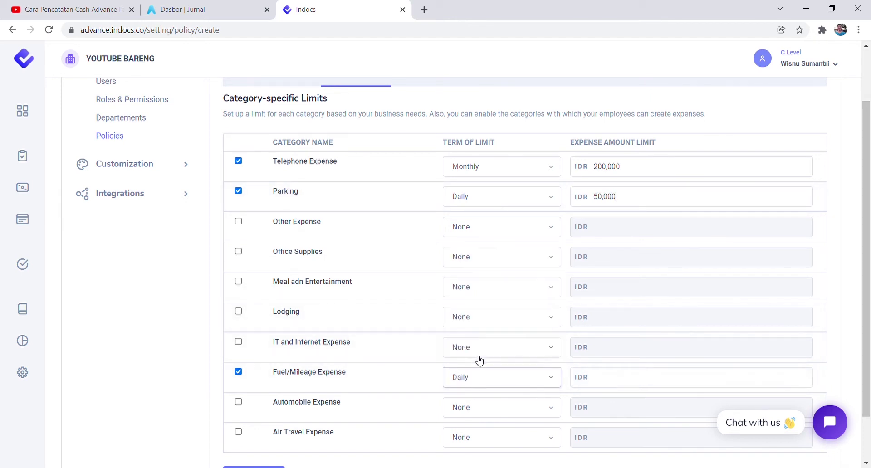
{"action": "left_click", "coordinate": [632, 387]}
{"action": "type", "text": "10"}
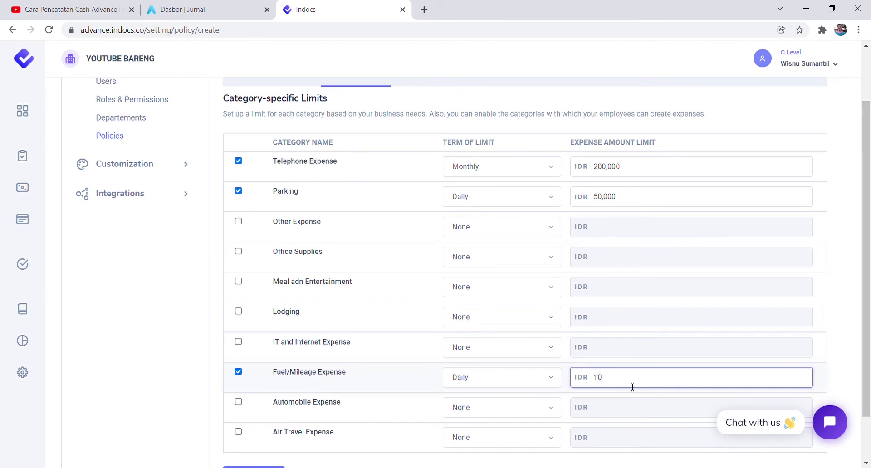
{"action": "type", "text": "0,000"}
{"action": "left_click", "coordinate": [397, 372]}
{"action": "scroll", "coordinate": [396, 375], "scroll_direction": "down", "scroll_amount": 2}
{"action": "scroll", "coordinate": [396, 376], "scroll_direction": "up", "scroll_amount": 1}
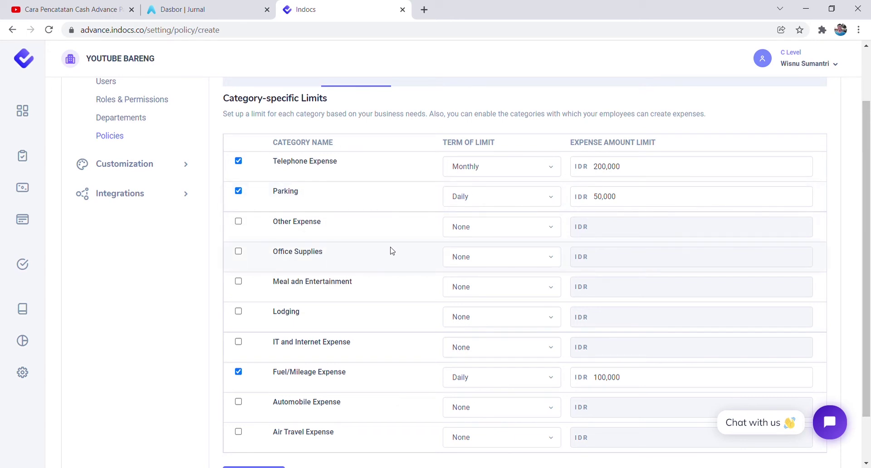
{"action": "scroll", "coordinate": [392, 251], "scroll_direction": "up", "scroll_amount": 3}
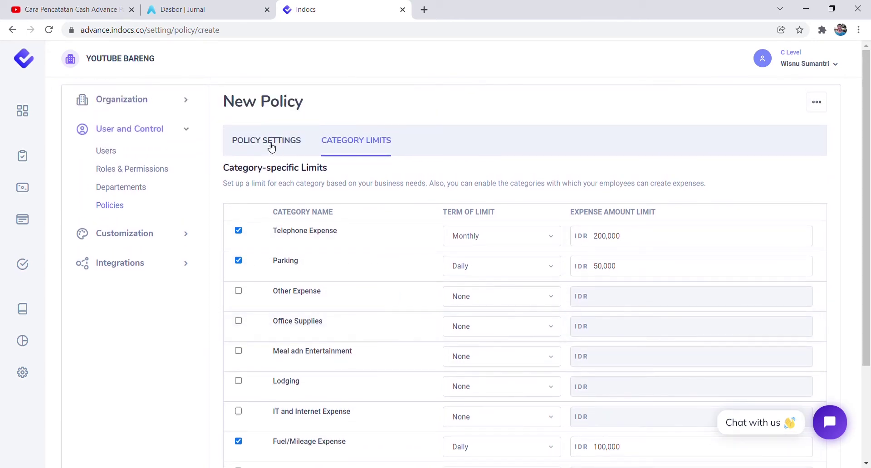
Rename the policy to Marketing SP by replacing 'Staff' with 'SP'.
{"action": "left_click", "coordinate": [268, 141]}
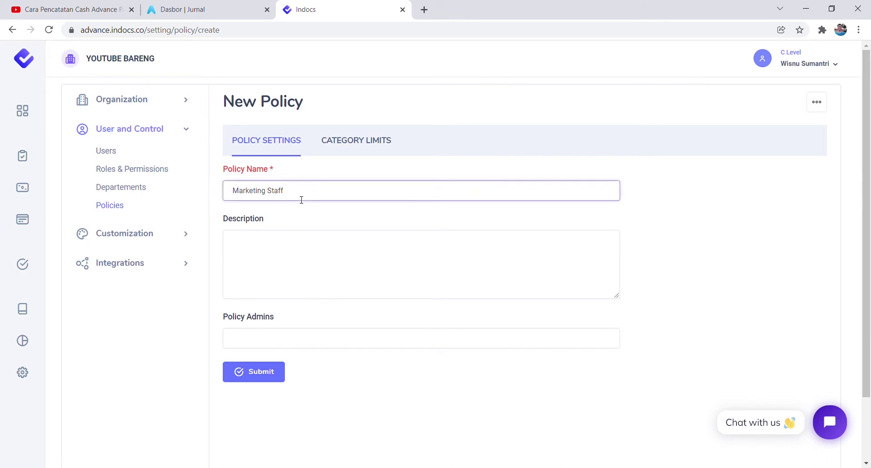
{"action": "key", "text": "ctrl+shift+Left"}
{"action": "type", "text": "SPV"}
Set the Meal adn Entertainment limit to 1,000,000 weekly.
{"action": "left_click", "coordinate": [353, 140]}
{"action": "scroll", "coordinate": [271, 218], "scroll_direction": "down", "scroll_amount": 3}
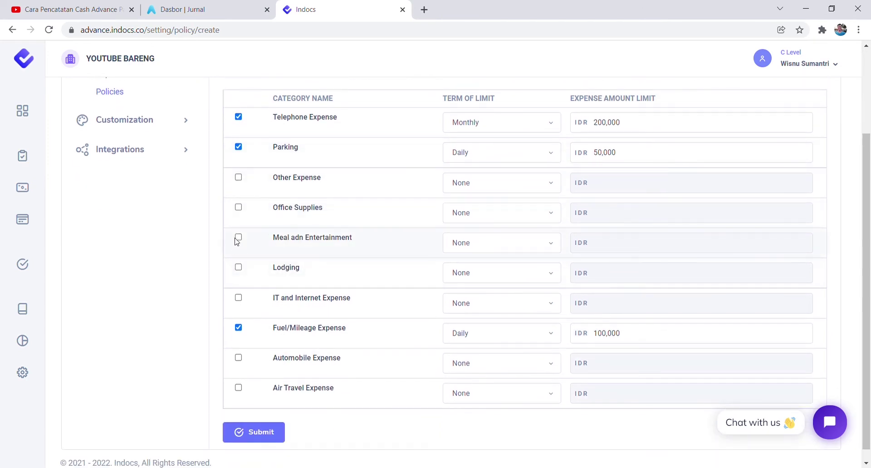
{"action": "left_click", "coordinate": [511, 249]}
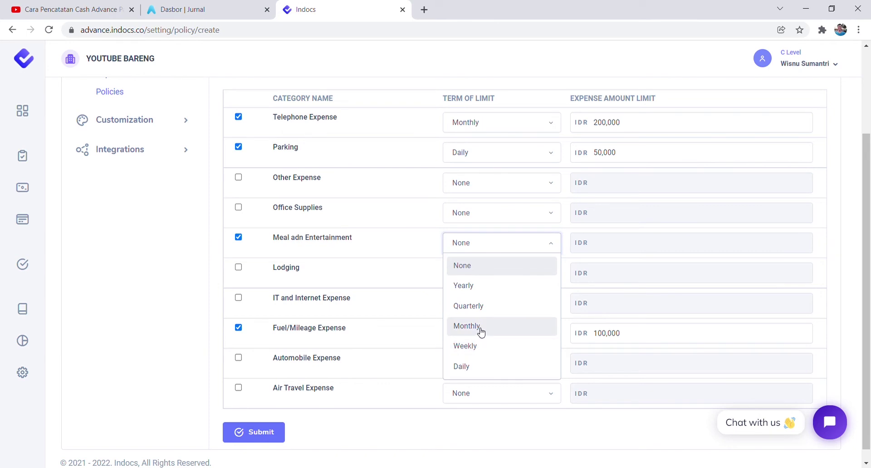
{"action": "left_click", "coordinate": [481, 347]}
{"action": "left_click", "coordinate": [627, 252]}
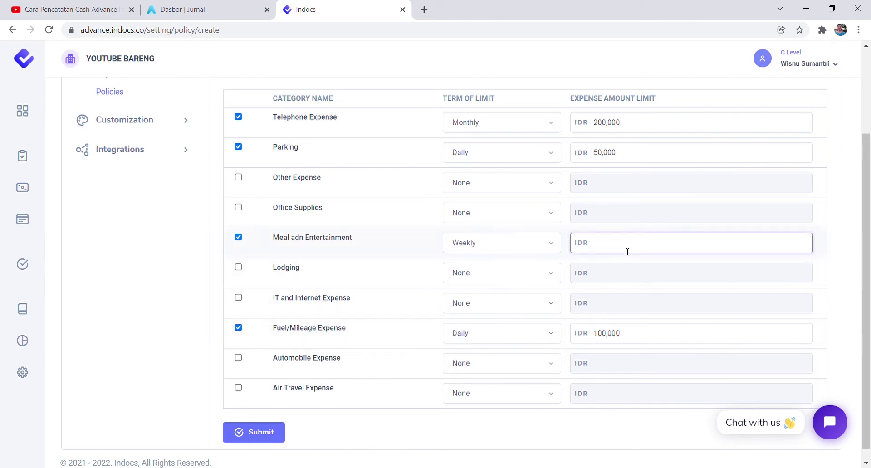
{"action": "type", "text": "1,000,000"}
{"action": "left_click", "coordinate": [377, 248]}
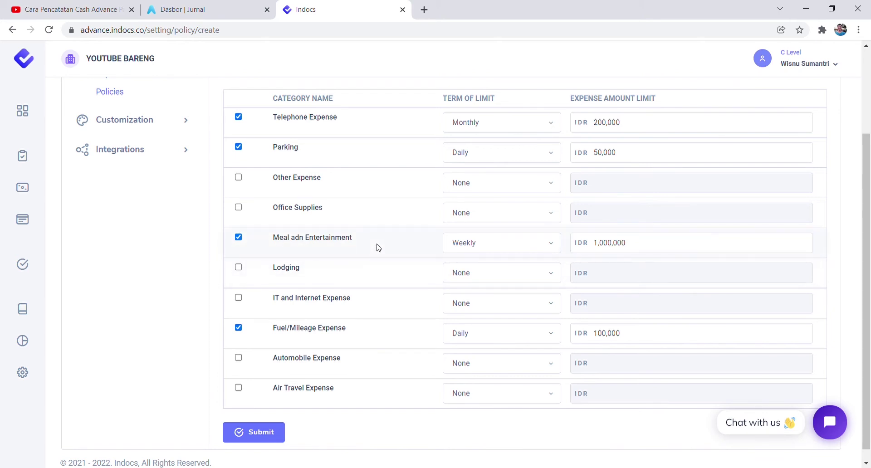
{"action": "scroll", "coordinate": [457, 257], "scroll_direction": "up", "scroll_amount": 3}
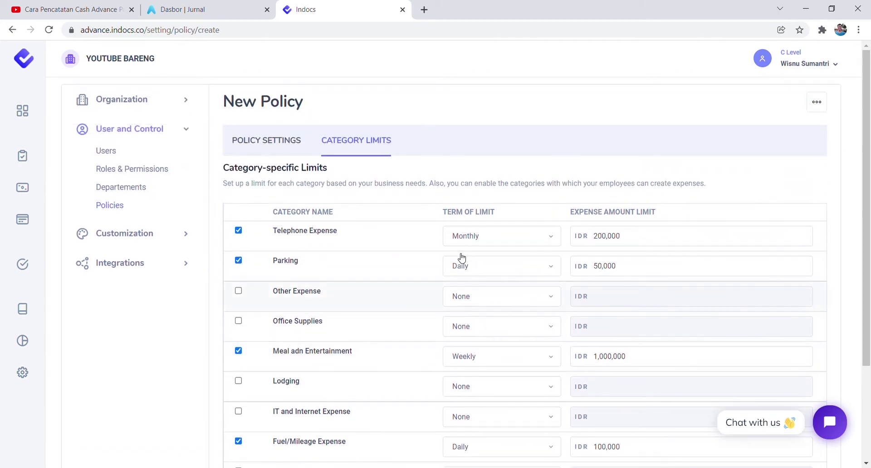
{"action": "scroll", "coordinate": [457, 256], "scroll_direction": "down", "scroll_amount": 3}
{"action": "scroll", "coordinate": [457, 257], "scroll_direction": "up", "scroll_amount": 3}
{"action": "left_click", "coordinate": [123, 237]}
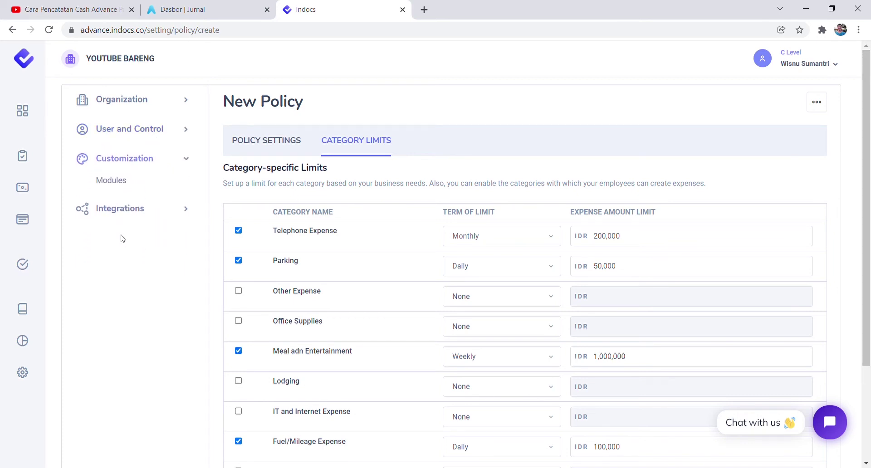
Open Modules > Paid Through Accounts, note the Bank and Cash accounts and codes, then go to Jurnal.
{"action": "left_click", "coordinate": [110, 184]}
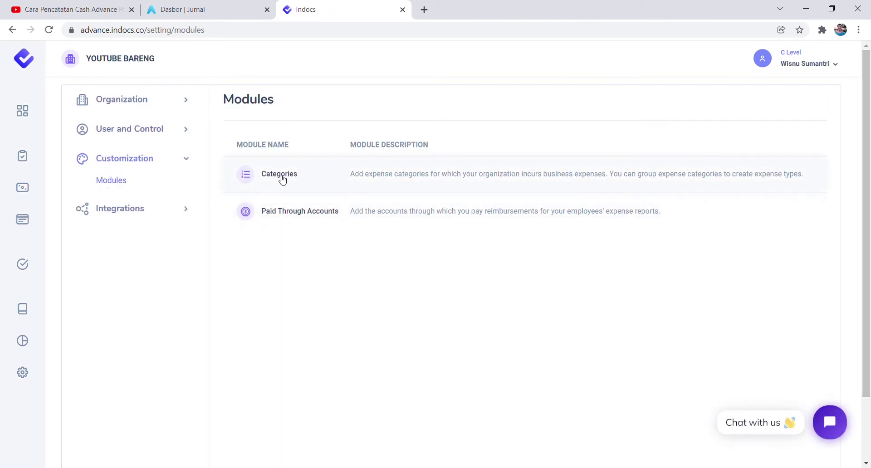
{"action": "left_click", "coordinate": [297, 213]}
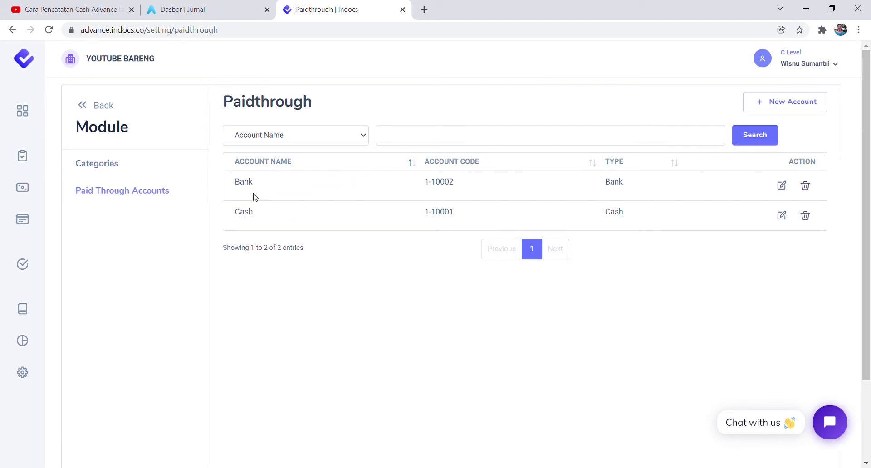
{"action": "left_click_drag", "start_coordinate": [234, 185], "coordinate": [256, 185]}
{"action": "left_click_drag", "start_coordinate": [240, 212], "coordinate": [257, 212]}
{"action": "left_click_drag", "start_coordinate": [415, 187], "coordinate": [455, 181]}
{"action": "left_click", "coordinate": [229, 5]}
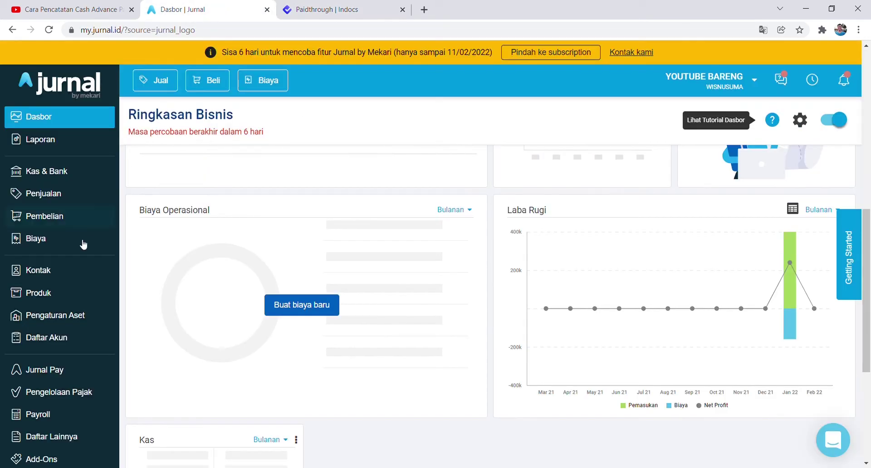
Open Jurnal's Daftar Akun and select the Kas account code 1-10001.
{"action": "left_click", "coordinate": [49, 339]}
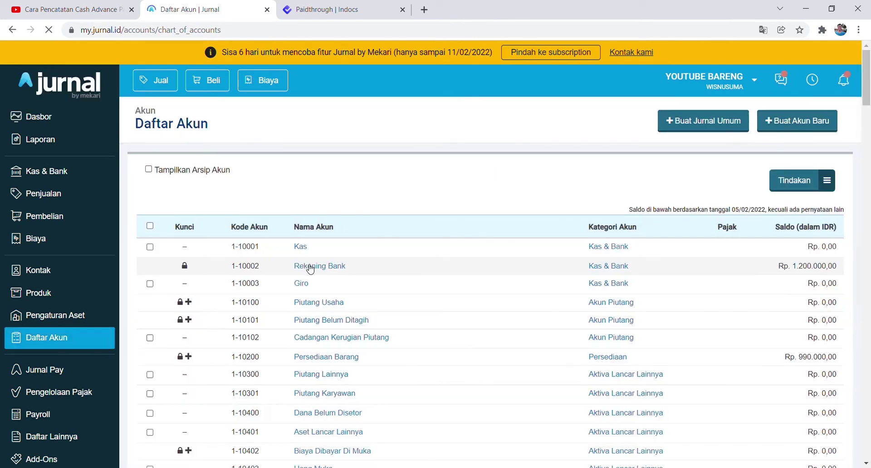
{"action": "scroll", "coordinate": [310, 268], "scroll_direction": "down", "scroll_amount": 1}
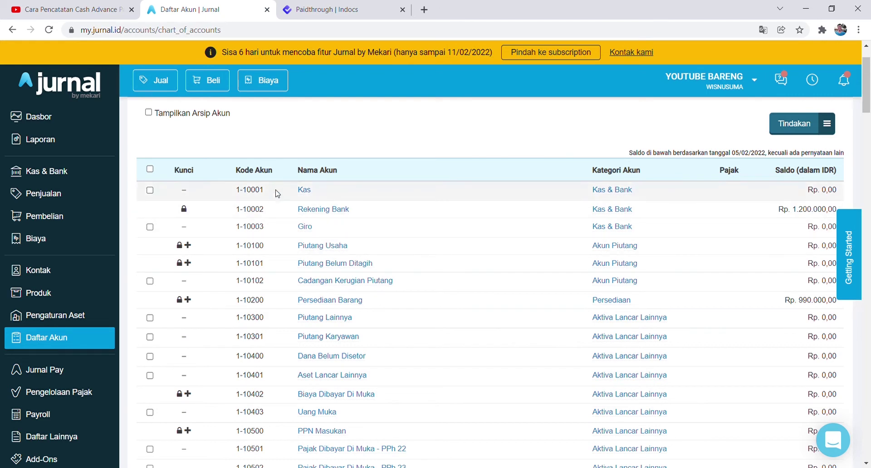
{"action": "left_click_drag", "start_coordinate": [262, 197], "coordinate": [236, 200]}
{"action": "key", "text": "ctrl+c"}
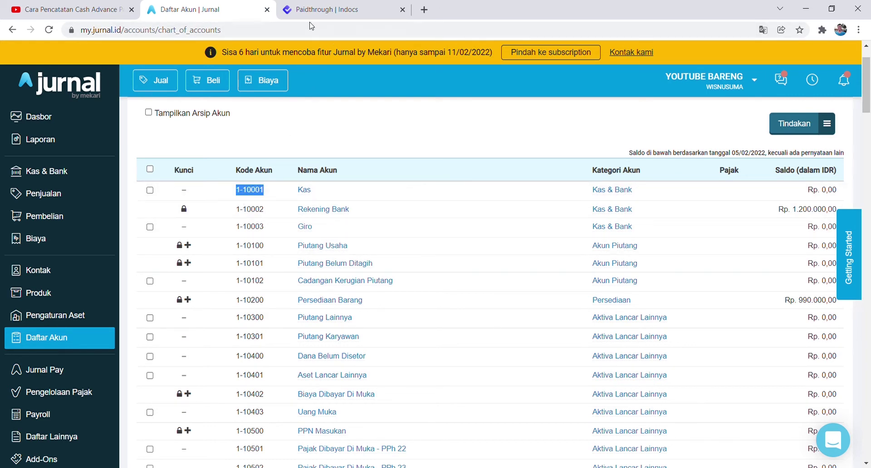
Search the Indocs paid-through list for code 1-10001, comparing it with Jurnal's Kas.
{"action": "left_click", "coordinate": [325, 8]}
{"action": "left_click", "coordinate": [382, 299]}
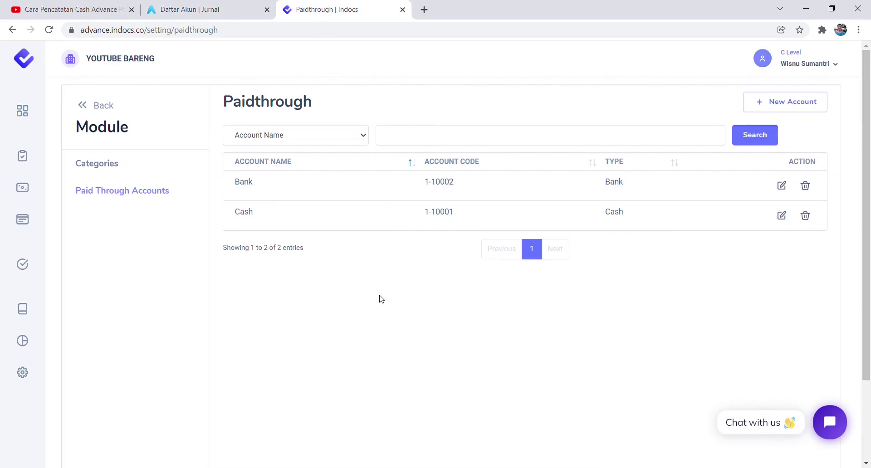
{"action": "key", "text": "ctrl+f"}
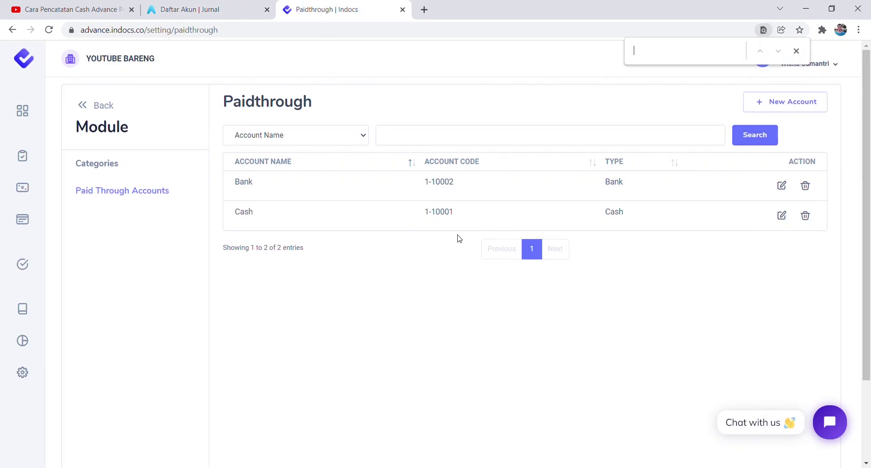
{"action": "key", "text": "ctrl+v"}
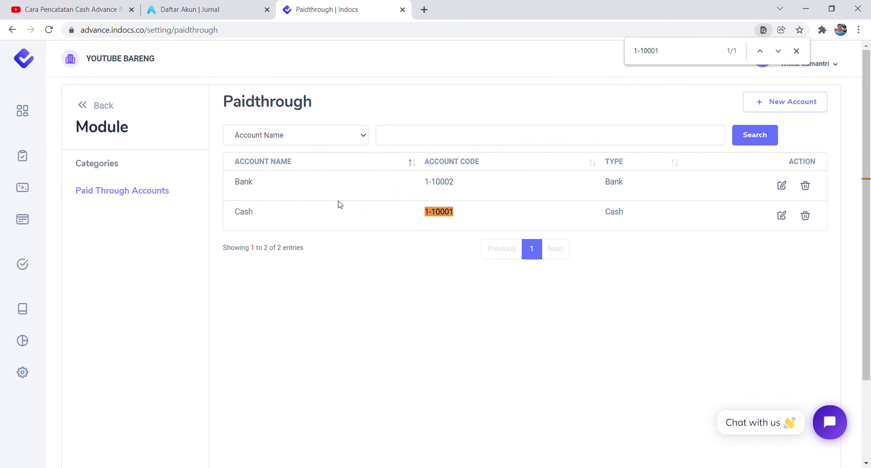
{"action": "left_click", "coordinate": [211, 7]}
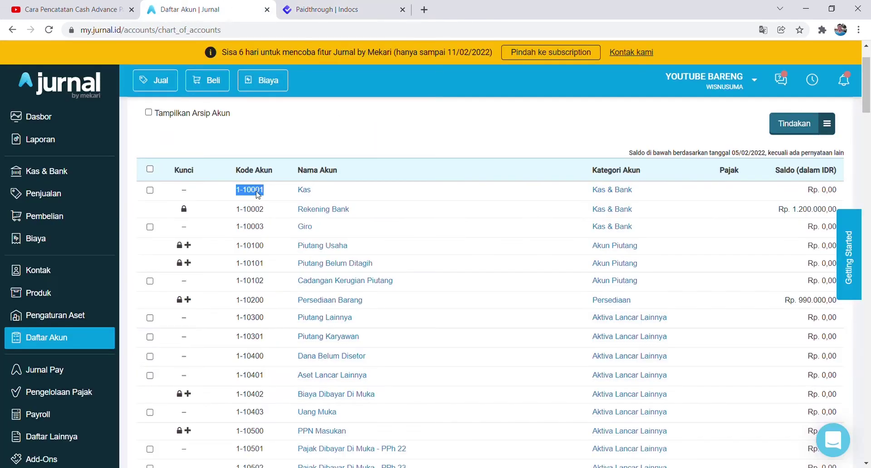
{"action": "left_click", "coordinate": [305, 9]}
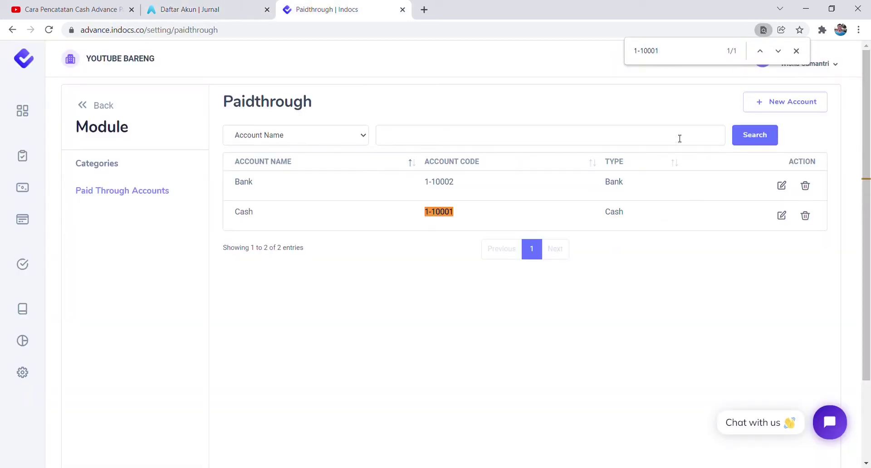
Start a New Account form, then cancel it without saving.
{"action": "left_click", "coordinate": [768, 107]}
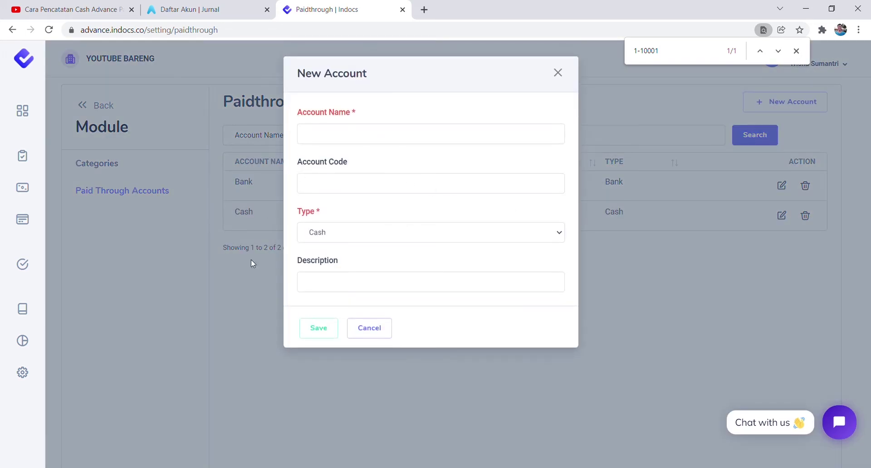
{"action": "left_click", "coordinate": [347, 187]}
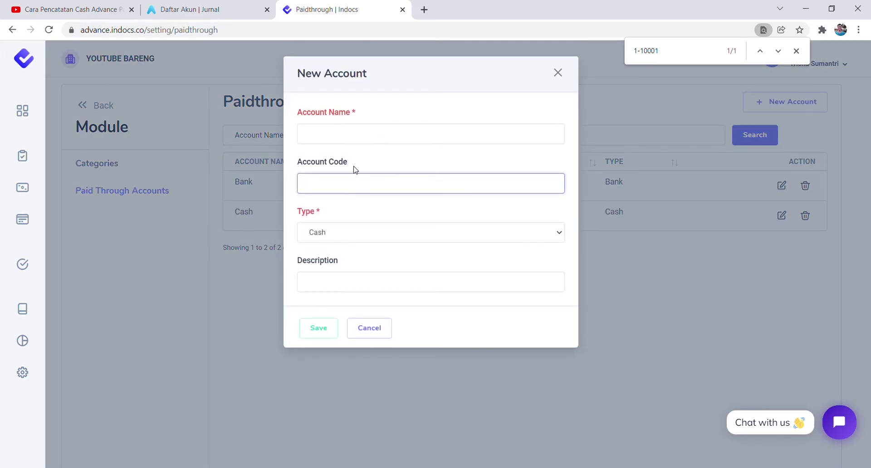
{"action": "left_click", "coordinate": [355, 168]}
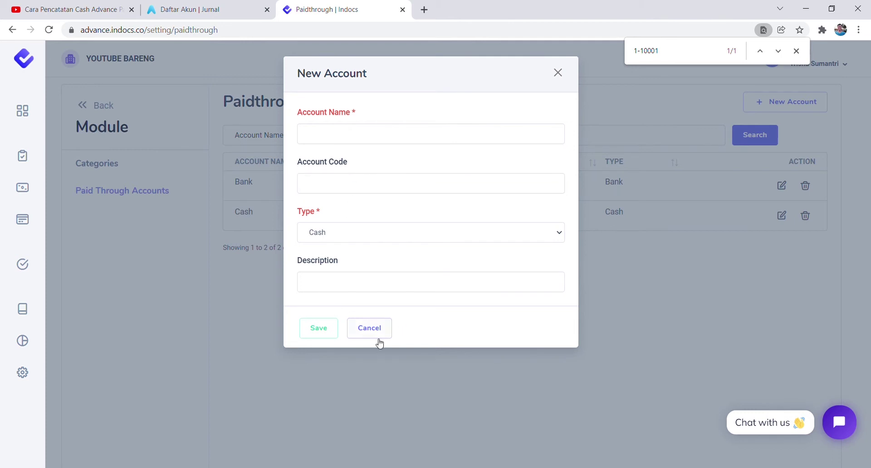
{"action": "left_click", "coordinate": [363, 327]}
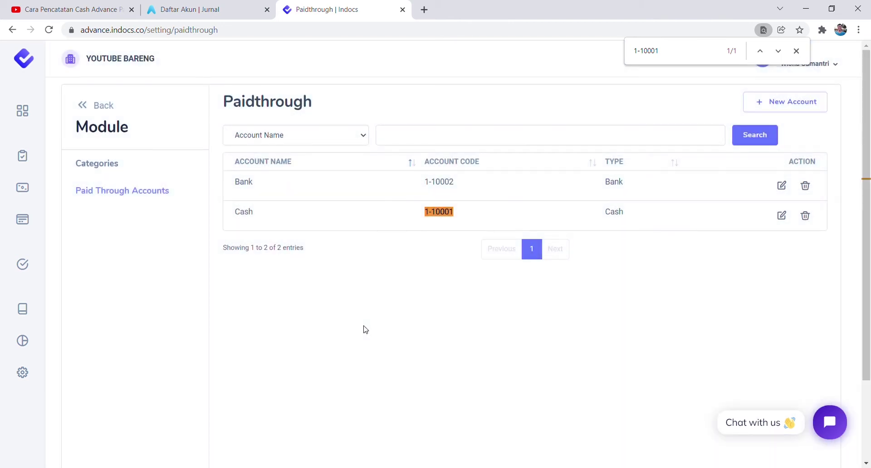
Open Indocs' Categories list and review the ten categories coded 5-50001 to 5-50010.
{"action": "left_click", "coordinate": [100, 164]}
{"action": "scroll", "coordinate": [453, 269], "scroll_direction": "down", "scroll_amount": 2}
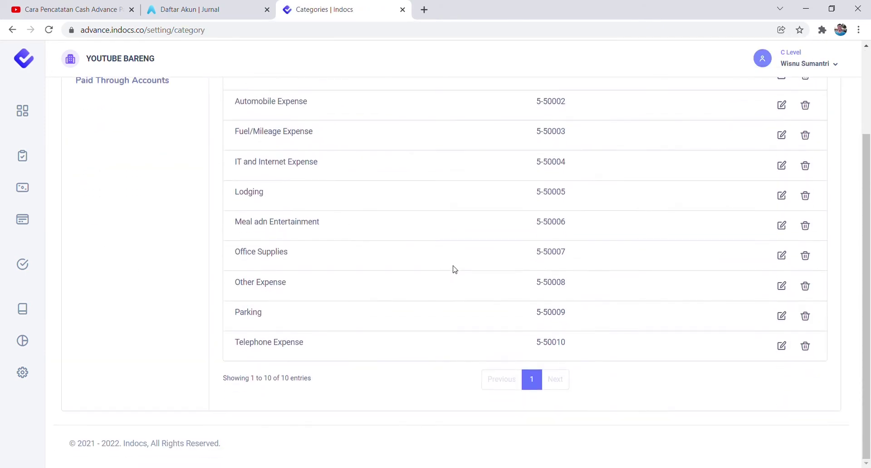
{"action": "scroll", "coordinate": [453, 269], "scroll_direction": "up", "scroll_amount": 1}
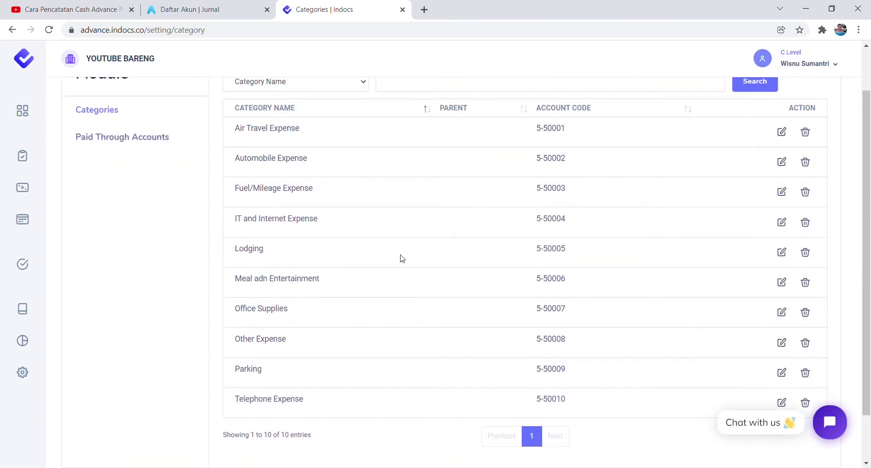
{"action": "scroll", "coordinate": [394, 262], "scroll_direction": "up", "scroll_amount": 1}
{"action": "scroll", "coordinate": [399, 266], "scroll_direction": "down", "scroll_amount": 1}
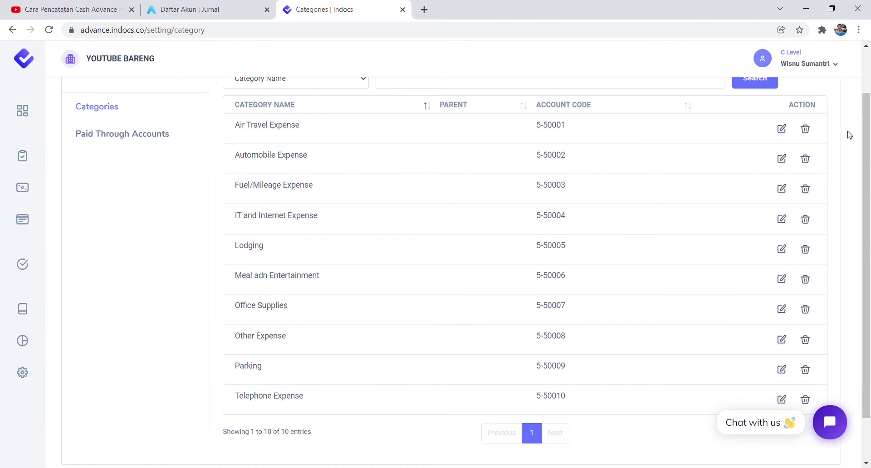
Highlight Jurnal's Biaya Penjualan accounts 6-60001 to 6-60006, then return to Indocs categories.
{"action": "left_click", "coordinate": [220, 5]}
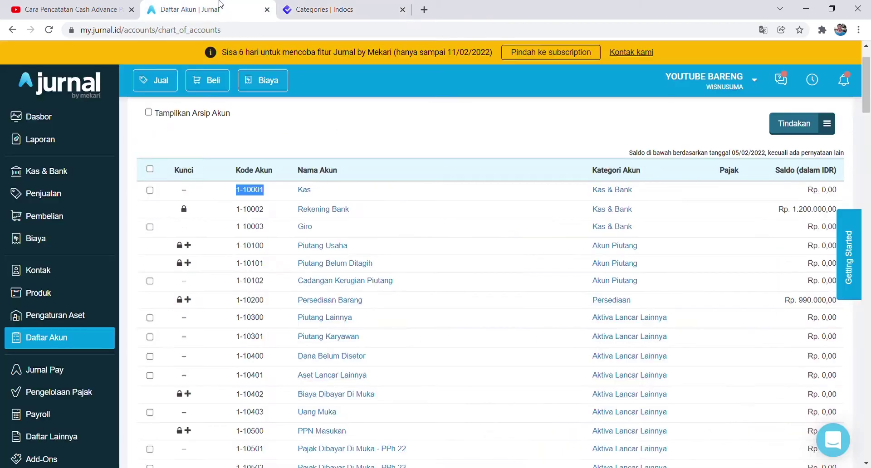
{"action": "scroll", "coordinate": [476, 281], "scroll_direction": "down", "scroll_amount": 20}
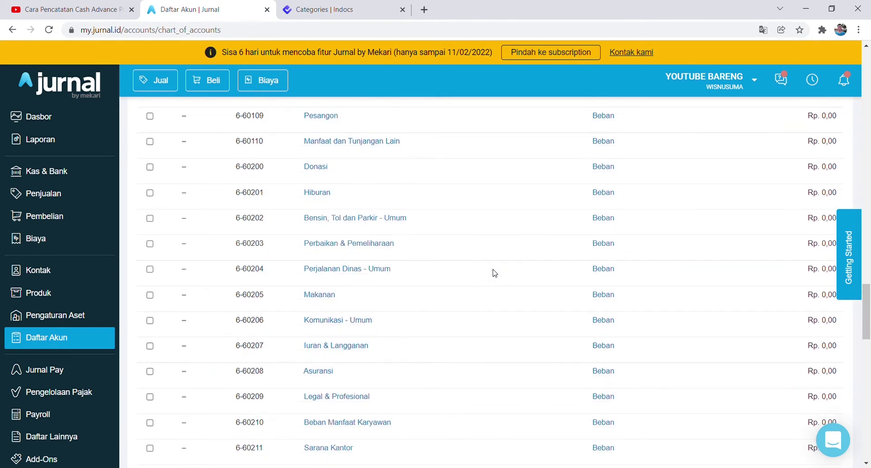
{"action": "scroll", "coordinate": [494, 272], "scroll_direction": "up", "scroll_amount": 9}
{"action": "scroll", "coordinate": [495, 273], "scroll_direction": "down", "scroll_amount": 1}
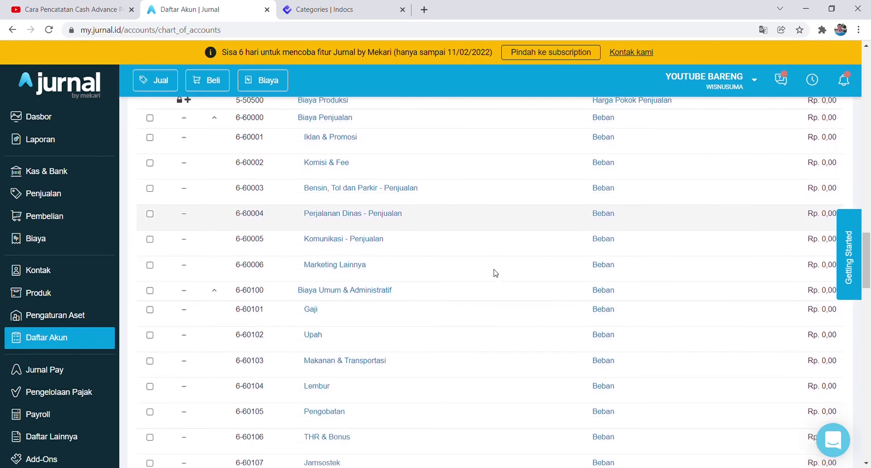
{"action": "left_click_drag", "start_coordinate": [298, 136], "coordinate": [413, 267]}
{"action": "scroll", "coordinate": [414, 249], "scroll_direction": "up", "scroll_amount": 1}
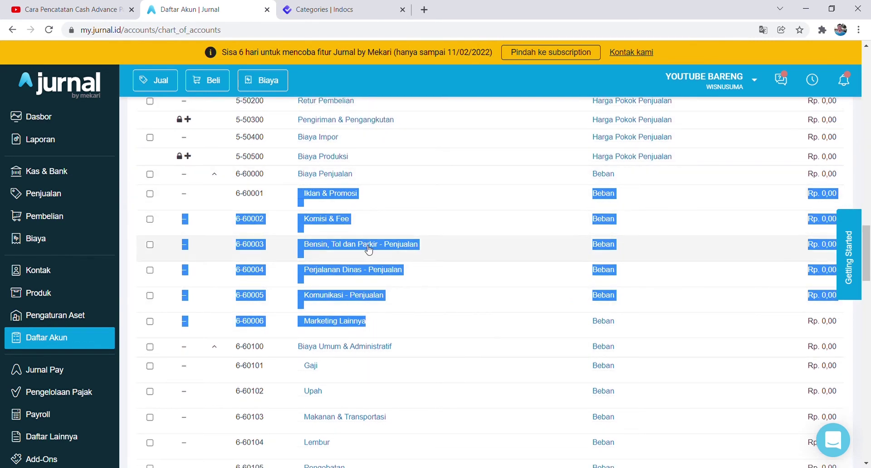
{"action": "key", "text": "ctrl+Tab"}
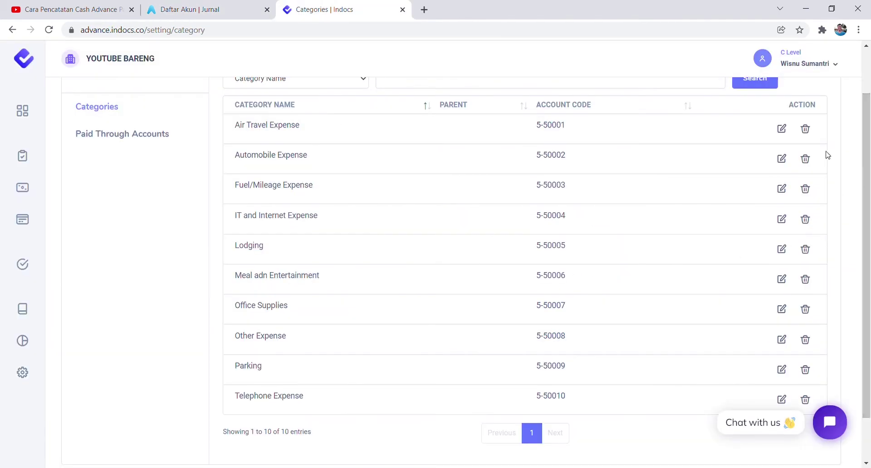
Delete the Air Travel, Automobile, Fuel/Mileage, IT and Internet, and Lodging categories.
{"action": "left_click", "coordinate": [805, 129]}
{"action": "left_click", "coordinate": [397, 323]}
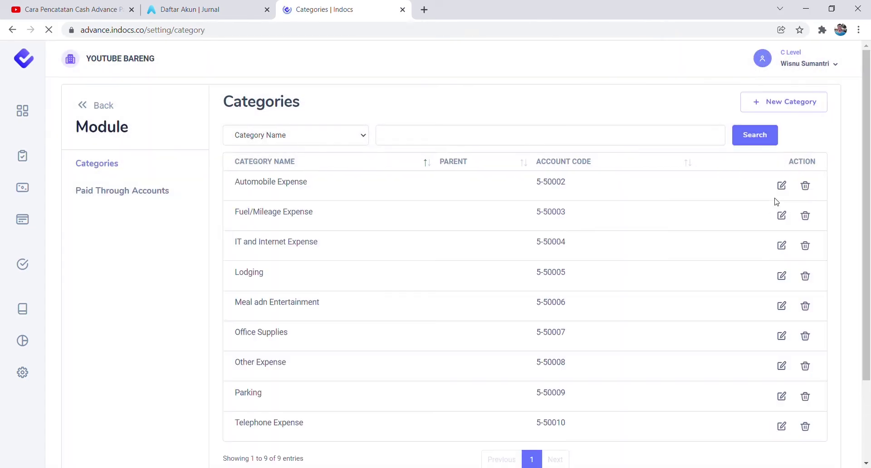
{"action": "left_click", "coordinate": [804, 186]}
{"action": "left_click", "coordinate": [398, 322]}
{"action": "left_click", "coordinate": [436, 312]}
{"action": "left_click", "coordinate": [805, 185]}
{"action": "left_click", "coordinate": [399, 320]}
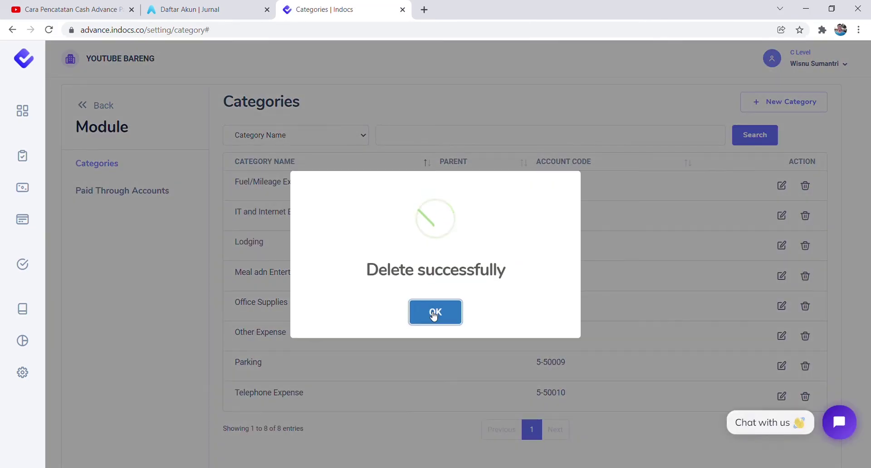
{"action": "left_click", "coordinate": [436, 312]}
{"action": "left_click", "coordinate": [805, 185]}
{"action": "left_click", "coordinate": [397, 322]}
{"action": "left_click", "coordinate": [435, 313]}
{"action": "left_click", "coordinate": [804, 185]}
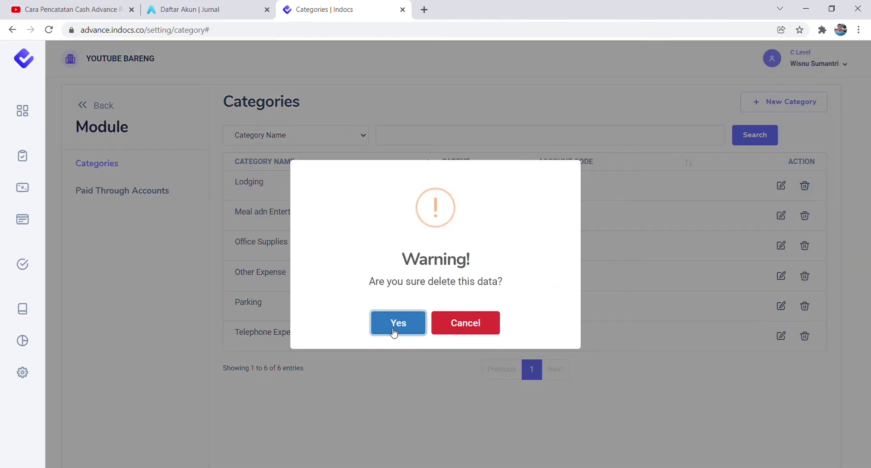
{"action": "left_click", "coordinate": [394, 331]}
{"action": "left_click", "coordinate": [434, 314]}
Delete the Meal adn Entertainment, Office Supplies, Other Expense, Parking and Telephone Expense categories.
{"action": "left_click", "coordinate": [805, 186]}
{"action": "left_click", "coordinate": [398, 322]}
{"action": "left_click", "coordinate": [436, 314]}
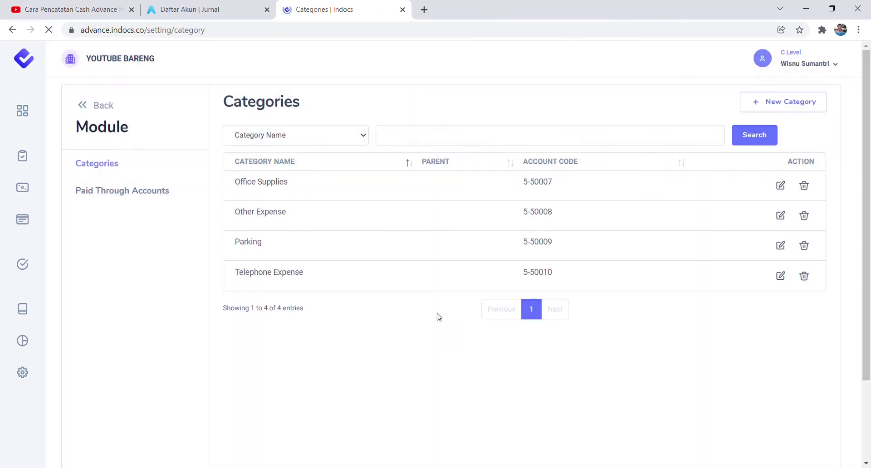
{"action": "left_click", "coordinate": [804, 186]}
{"action": "left_click", "coordinate": [399, 322]}
{"action": "left_click", "coordinate": [434, 312]}
{"action": "left_click", "coordinate": [804, 185]}
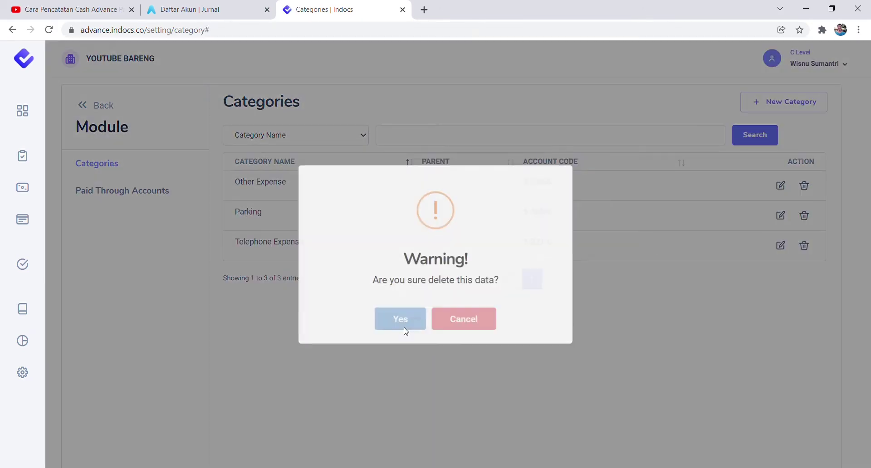
{"action": "left_click", "coordinate": [401, 321]}
{"action": "left_click", "coordinate": [804, 185]}
{"action": "left_click", "coordinate": [383, 324]}
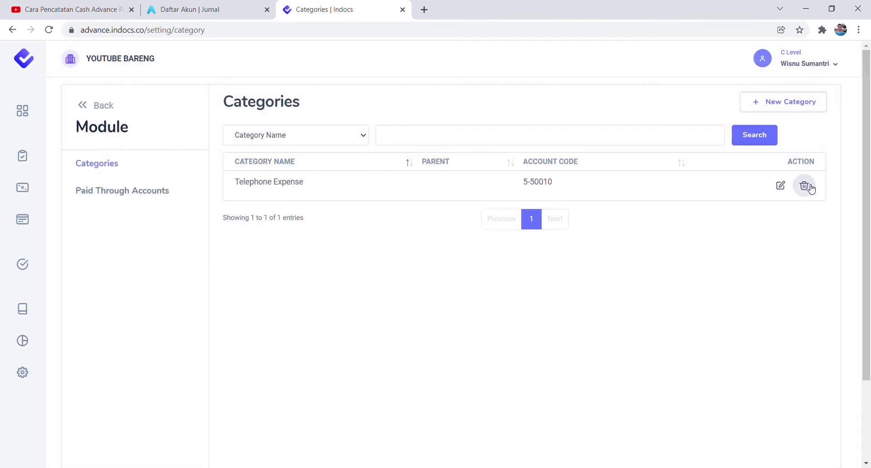
{"action": "left_click", "coordinate": [805, 186]}
{"action": "left_click", "coordinate": [398, 324]}
{"action": "left_click", "coordinate": [435, 312]}
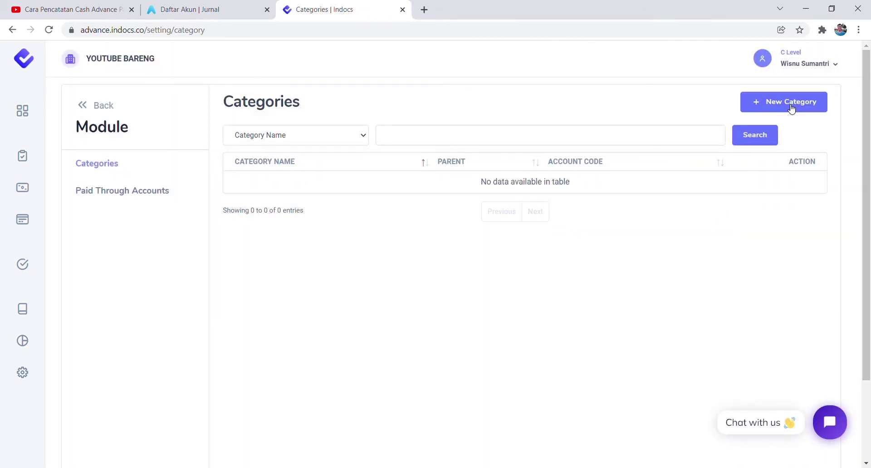
Add the category Iklan & Promosi with account code 6-60001, copied from Jurnal's chart of accounts.
{"action": "left_click", "coordinate": [790, 108]}
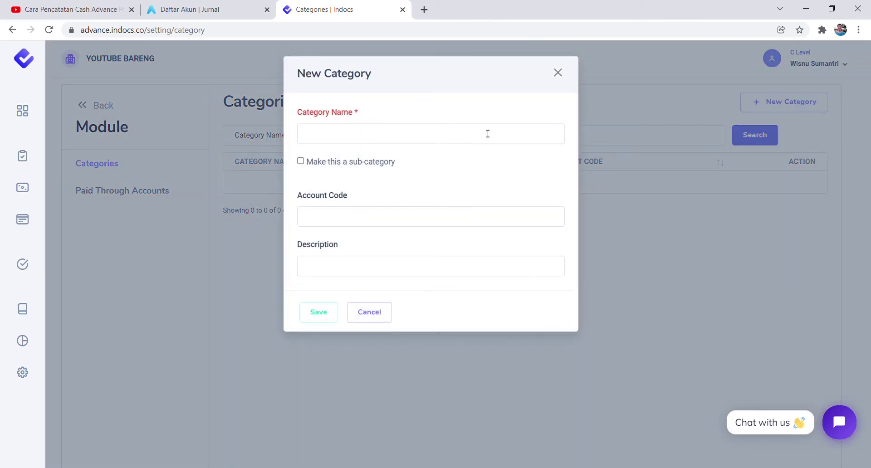
{"action": "key", "text": "ctrl+shift+Tab"}
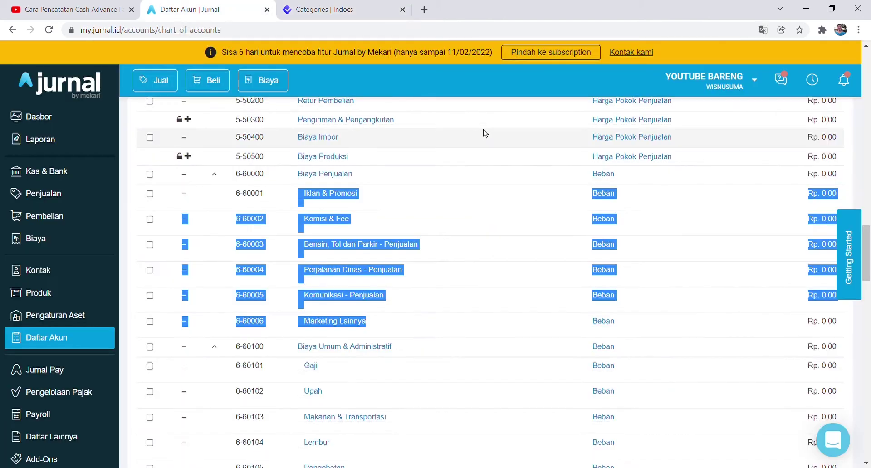
{"action": "left_click", "coordinate": [390, 209]}
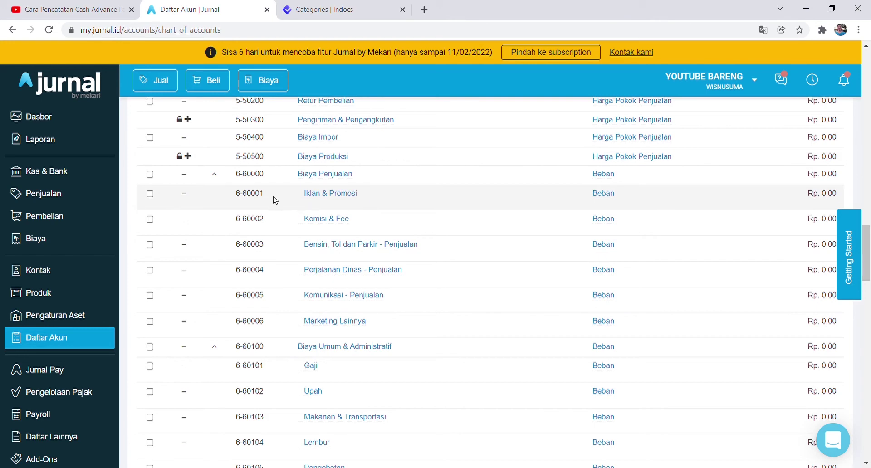
{"action": "left_click_drag", "start_coordinate": [274, 200], "coordinate": [357, 196]}
{"action": "key", "text": "ctrl+c"}
{"action": "key", "text": "ctrl+Tab"}
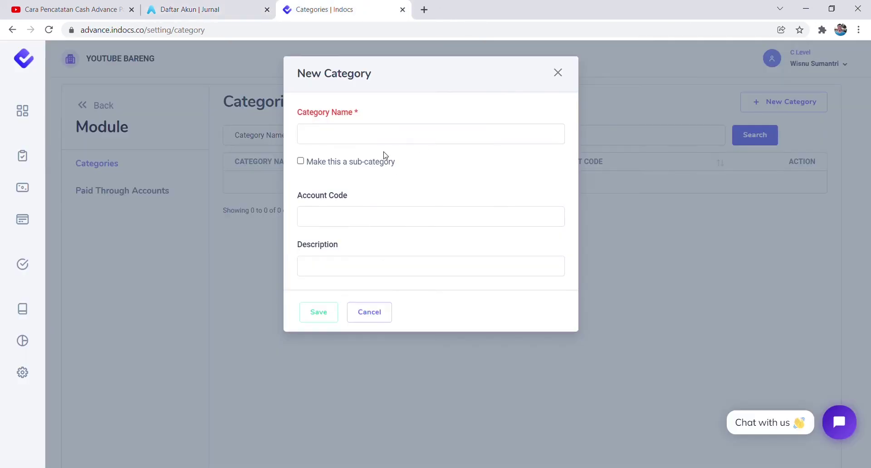
{"action": "key", "text": "ctrl+v"}
{"action": "key", "text": "Home"}
{"action": "key", "text": "ctrl+shift+Right"}
{"action": "key", "text": "BackSpace"}
{"action": "key", "text": "ctrl+shift+Tab"}
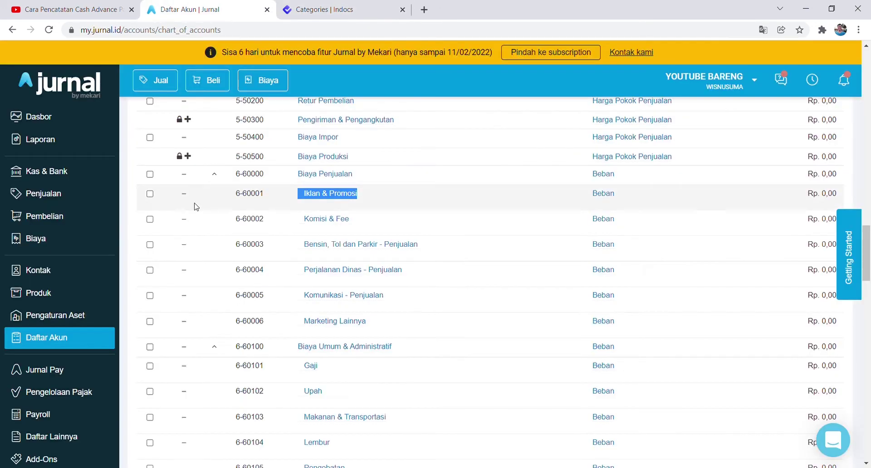
{"action": "left_click_drag", "start_coordinate": [229, 195], "coordinate": [268, 195]}
{"action": "key", "text": "ctrl+c"}
{"action": "key", "text": "ctrl+Tab"}
{"action": "left_click", "coordinate": [317, 222]}
{"action": "key", "text": "ctrl+v"}
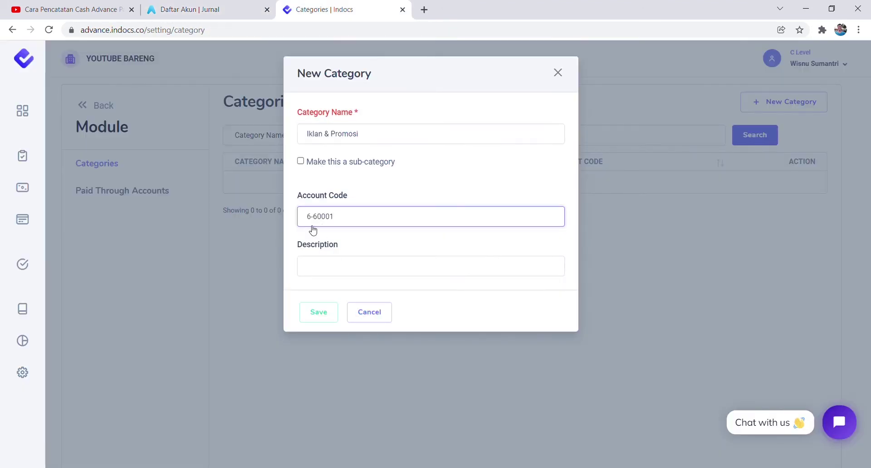
{"action": "left_click", "coordinate": [318, 312]}
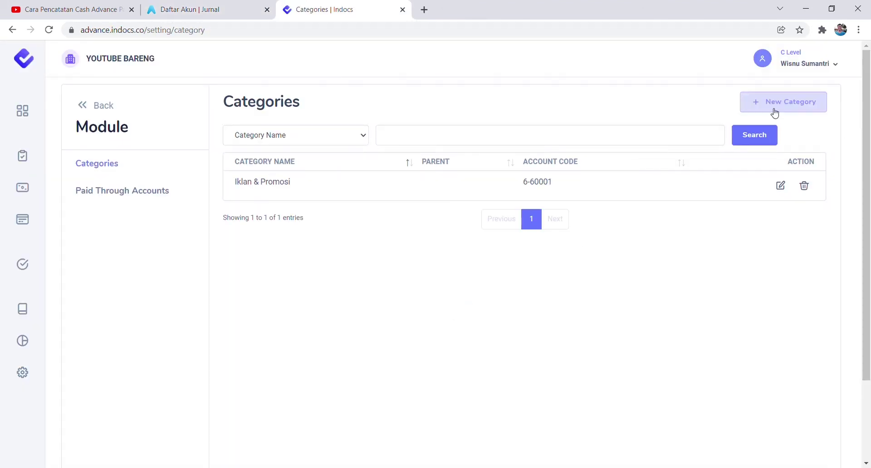
Add the category Bensin, Tol dan Parkir - Penjualan with account code 6-60003.
{"action": "left_click", "coordinate": [774, 113]}
{"action": "left_click", "coordinate": [230, 9]}
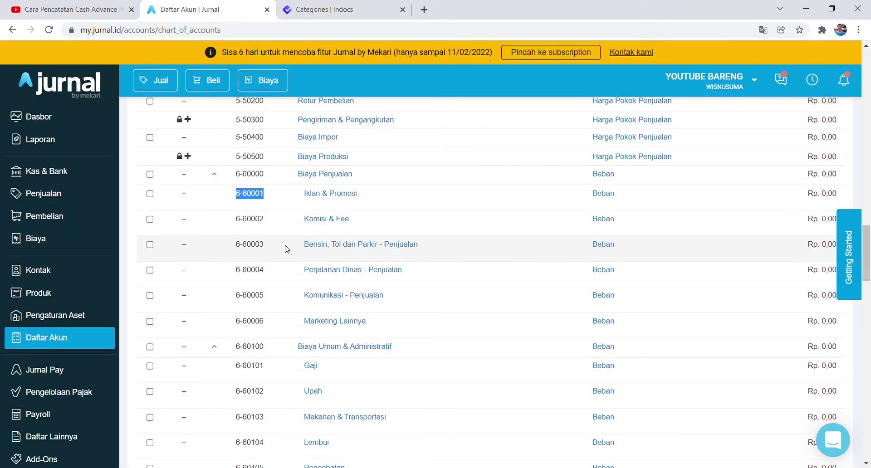
{"action": "left_click_drag", "start_coordinate": [300, 245], "coordinate": [432, 245]}
{"action": "key", "text": "ctrl+c"}
{"action": "key", "text": "ctrl+Tab"}
{"action": "left_click", "coordinate": [348, 140]}
{"action": "key", "text": "ctrl+v"}
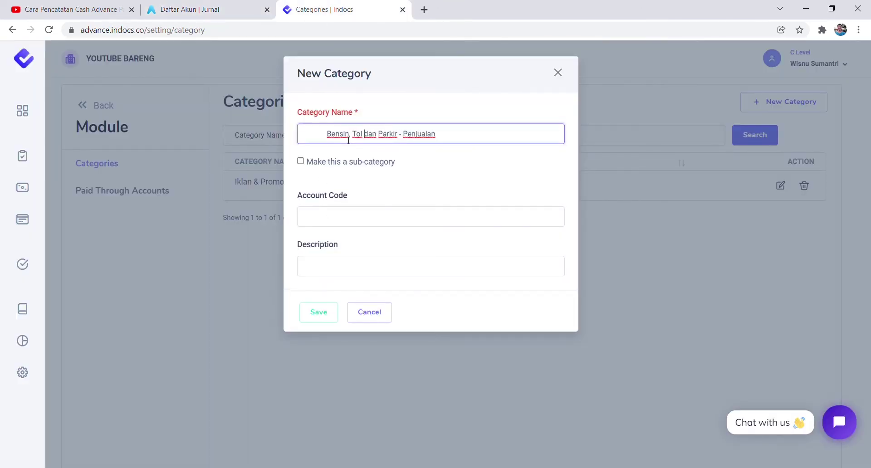
{"action": "key", "text": "Home"}
{"action": "key", "text": "ctrl+shift+Right"}
{"action": "key", "text": "BackSpace"}
{"action": "key", "text": "ctrl+shift+Tab"}
{"action": "left_click_drag", "start_coordinate": [233, 249], "coordinate": [265, 249]}
{"action": "key", "text": "ctrl+c"}
{"action": "key", "text": "ctrl+Tab"}
{"action": "left_click", "coordinate": [327, 220]}
{"action": "left_click", "coordinate": [328, 313]}
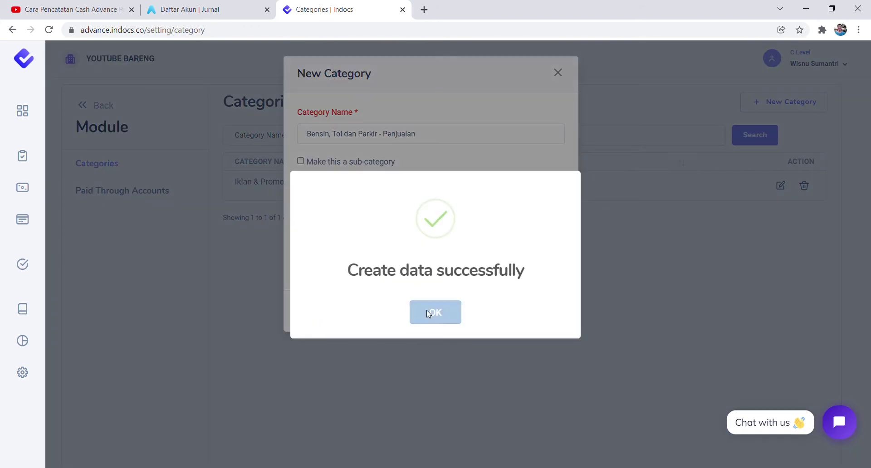
{"action": "left_click", "coordinate": [427, 311]}
Add the category Perjalanan Dinas - Penjualan with account code 6-60004.
{"action": "key", "text": "ctrl+shift+Tab"}
{"action": "left_click_drag", "start_coordinate": [298, 271], "coordinate": [408, 276]}
{"action": "left_click", "coordinate": [320, 9]}
{"action": "left_click", "coordinate": [766, 104]}
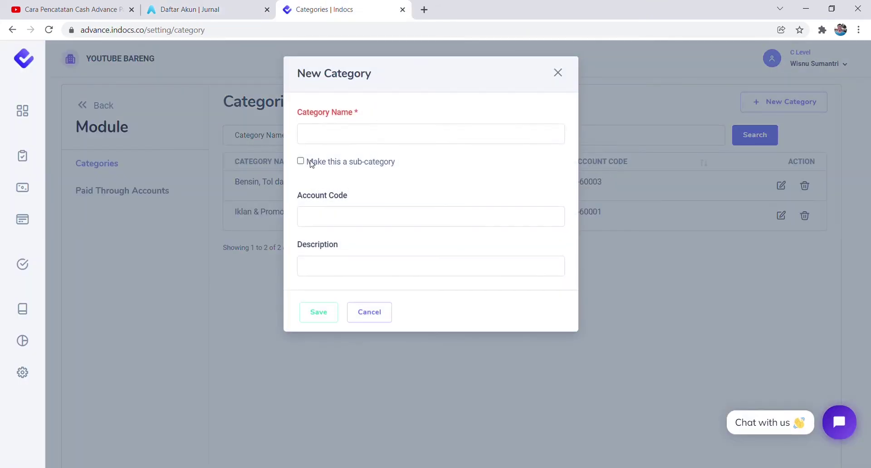
{"action": "left_click", "coordinate": [344, 135]}
{"action": "key", "text": "ctrl+v"}
{"action": "key", "text": "ctrl+Left"}
{"action": "key", "text": "ctrl+Left"}
{"action": "key", "text": "ctrl+Left"}
{"action": "key", "text": "ctrl+Left"}
{"action": "key", "text": "ctrl+shift+Left"}
{"action": "key", "text": "BackSpace"}
{"action": "key", "text": "ctrl+shift+Tab"}
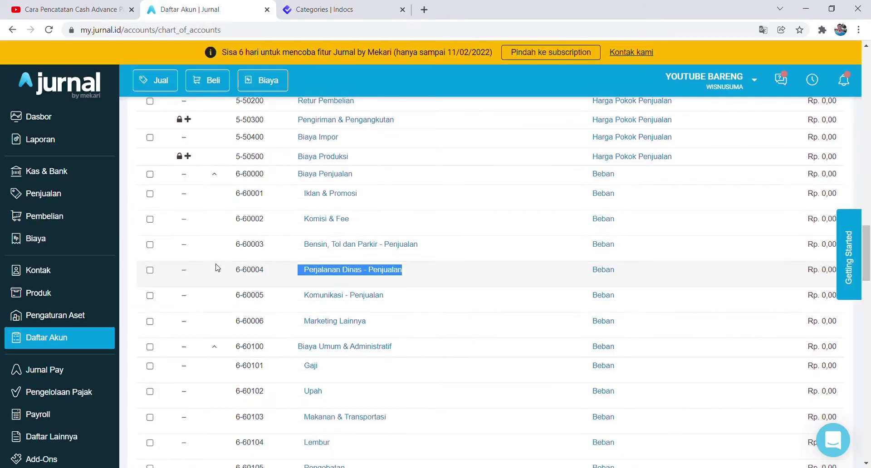
{"action": "left_click_drag", "start_coordinate": [235, 271], "coordinate": [266, 274]}
{"action": "key", "text": "ctrl+c"}
{"action": "key", "text": "ctrl+Tab"}
{"action": "left_click", "coordinate": [305, 215]}
{"action": "key", "text": "ctrl+v"}
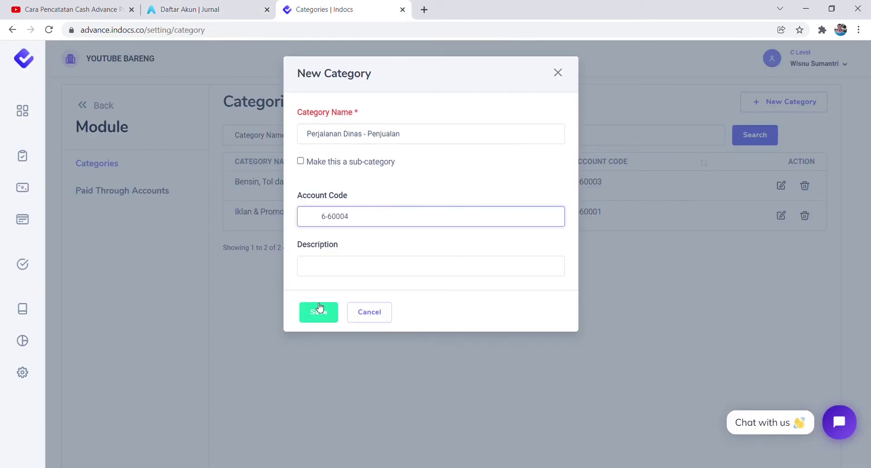
{"action": "key", "text": "ctrl+Left"}
{"action": "key", "text": "ctrl+Left"}
{"action": "key", "text": "ctrl+Left"}
{"action": "key", "text": "ctrl+shift+Left"}
{"action": "key", "text": "BackSpace"}
{"action": "left_click", "coordinate": [319, 310]}
{"action": "left_click", "coordinate": [447, 316]}
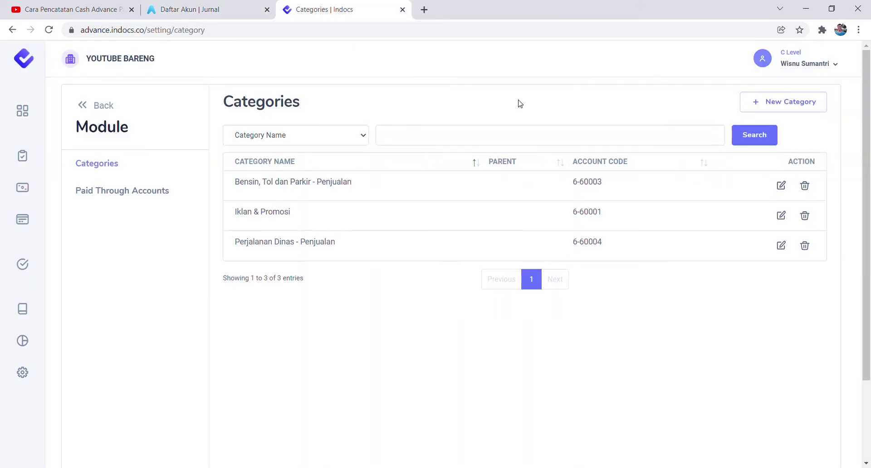
Add the category Komunikasi - Penjualan with account code 6-60005.
{"action": "left_click", "coordinate": [213, 10]}
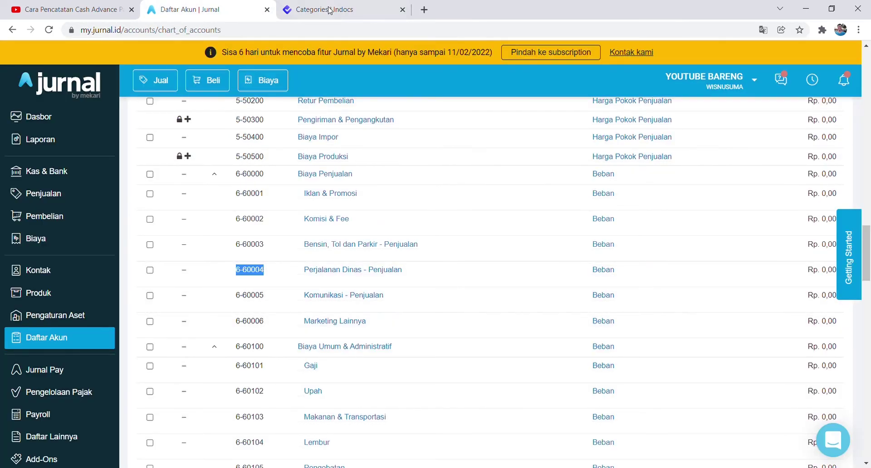
{"action": "left_click", "coordinate": [329, 9]}
{"action": "left_click", "coordinate": [230, 9]}
{"action": "left_click_drag", "start_coordinate": [295, 296], "coordinate": [385, 297]}
{"action": "left_click", "coordinate": [362, 9]}
{"action": "left_click", "coordinate": [783, 102]}
{"action": "left_click", "coordinate": [354, 141]}
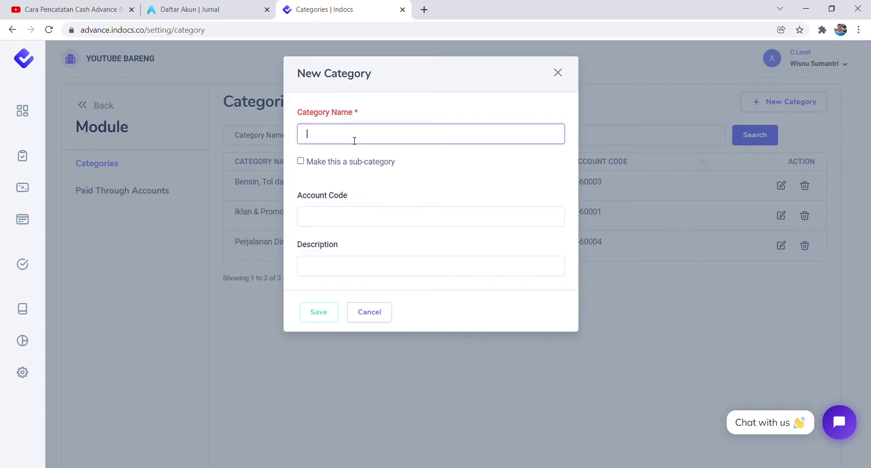
{"action": "key", "text": "ctrl+v"}
{"action": "left_click", "coordinate": [213, 9]}
{"action": "left_click_drag", "start_coordinate": [235, 295], "coordinate": [267, 295]}
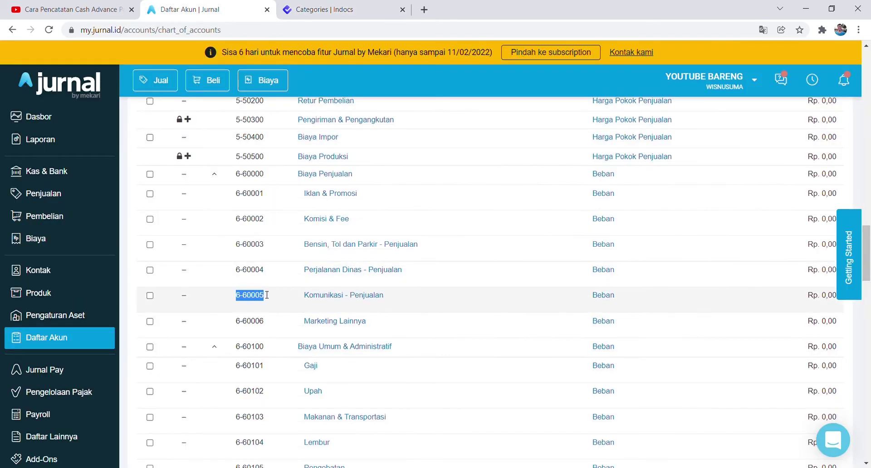
{"action": "left_click", "coordinate": [323, 9]}
{"action": "left_click", "coordinate": [318, 216]}
{"action": "key", "text": "ctrl+v"}
{"action": "key", "text": "Home"}
{"action": "key", "text": "Delete"}
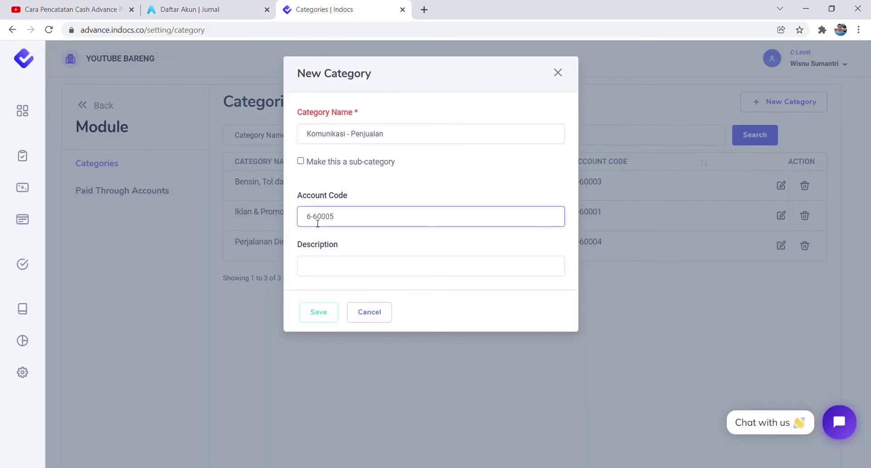
{"action": "left_click", "coordinate": [318, 312]}
{"action": "left_click", "coordinate": [414, 313]}
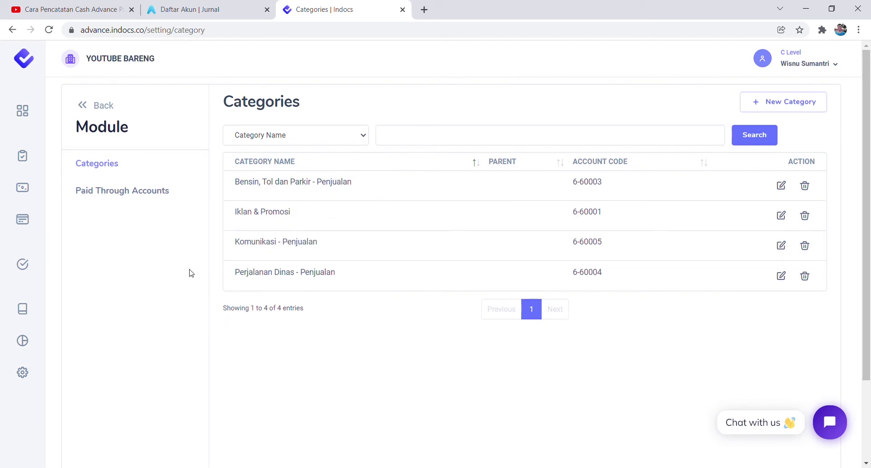
Go back to the settings modules and open Integrations > Jurnal export data page.
{"action": "left_click", "coordinate": [98, 105]}
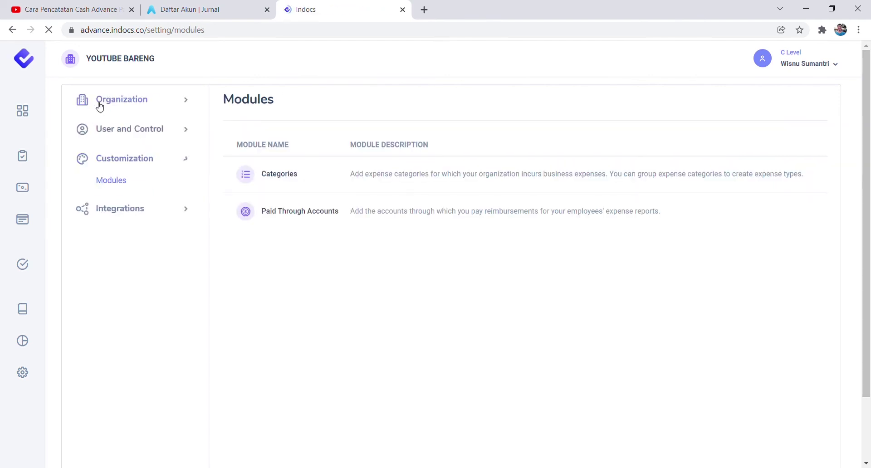
{"action": "left_click", "coordinate": [126, 212]}
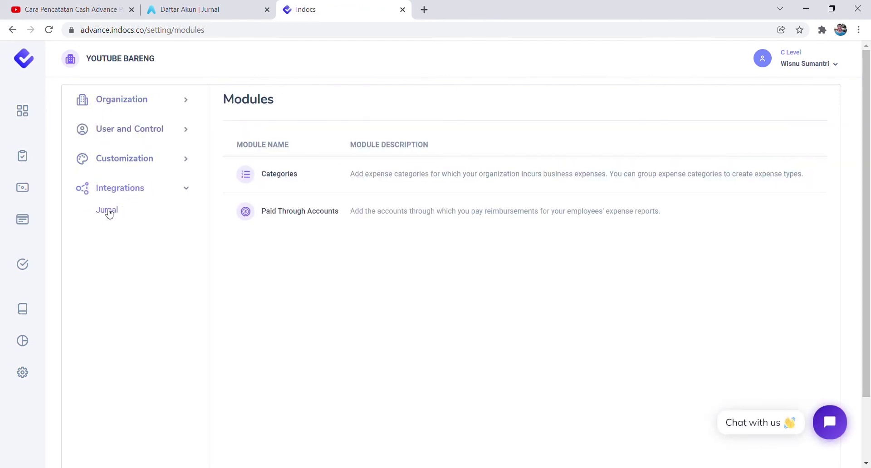
{"action": "left_click", "coordinate": [108, 210]}
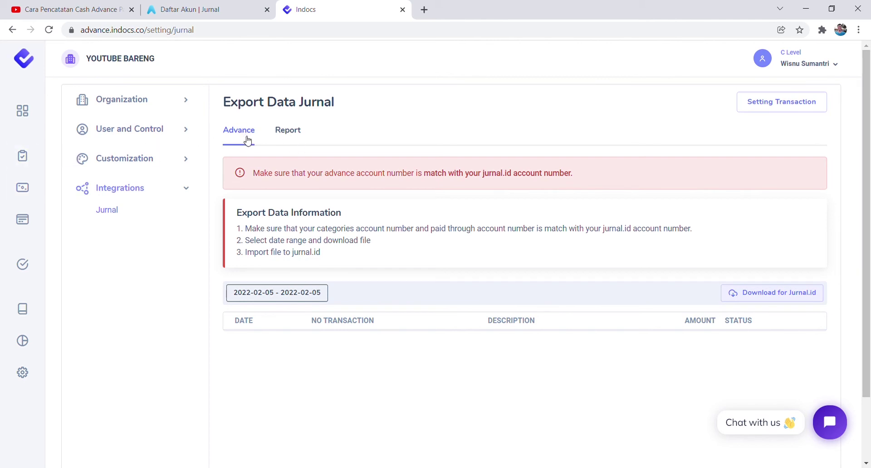
Set the date range start to 2022-01-01 and show the Report tab.
{"action": "left_click", "coordinate": [287, 293]}
{"action": "left_click", "coordinate": [323, 134]}
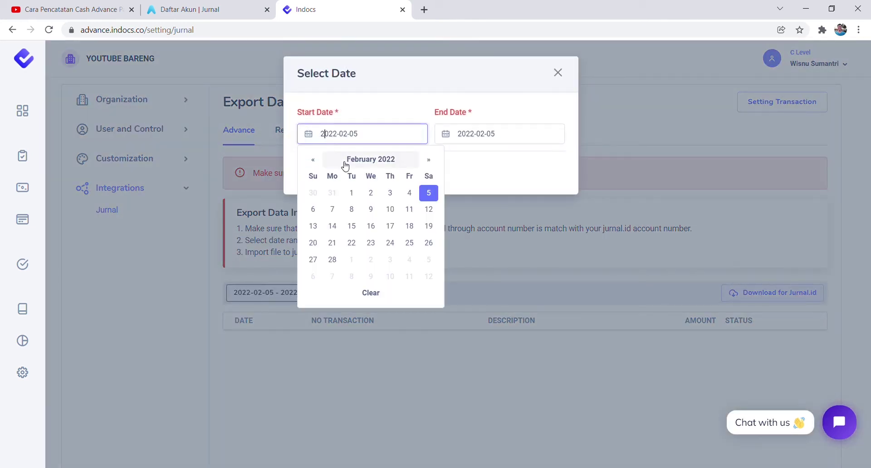
{"action": "left_click", "coordinate": [346, 161]}
{"action": "left_click", "coordinate": [322, 186]}
{"action": "left_click", "coordinate": [429, 193]}
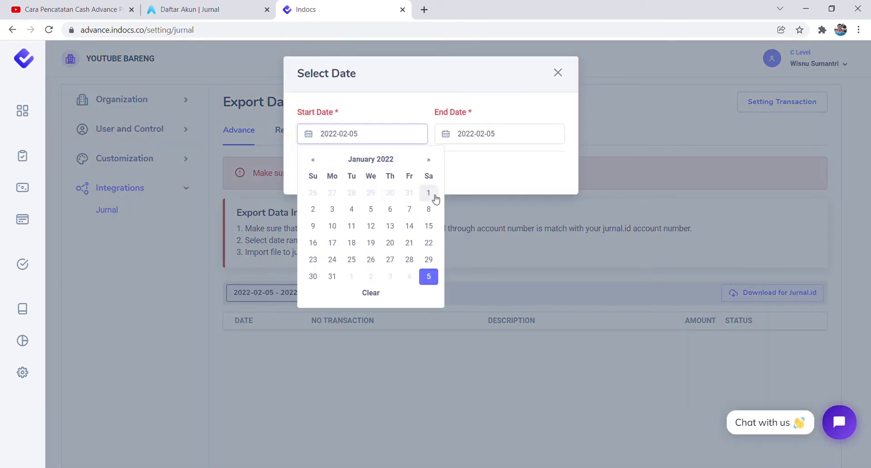
{"action": "left_click", "coordinate": [328, 177]}
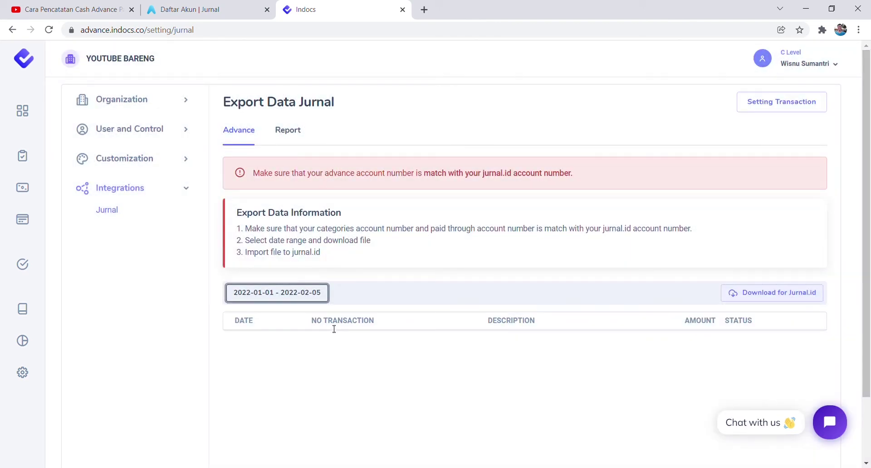
{"action": "left_click", "coordinate": [297, 140]}
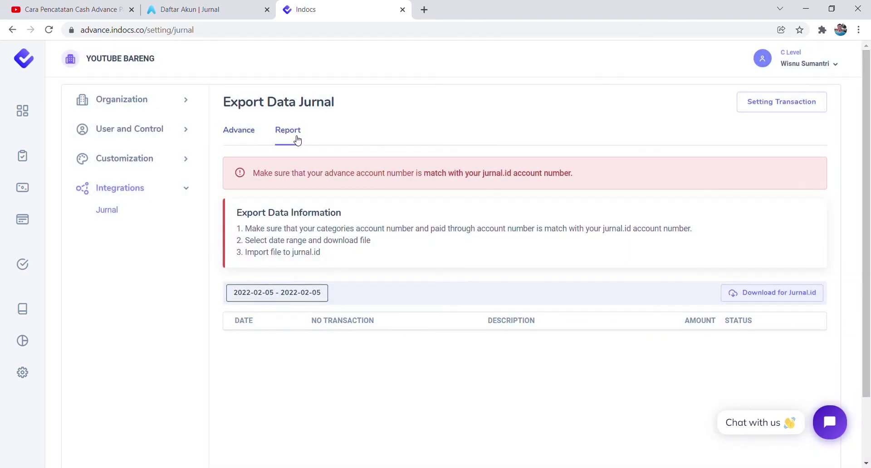
Open Setting Transaction to see the Advance Account field, then browse Jurnal's Daftar Akun list.
{"action": "left_click", "coordinate": [770, 108]}
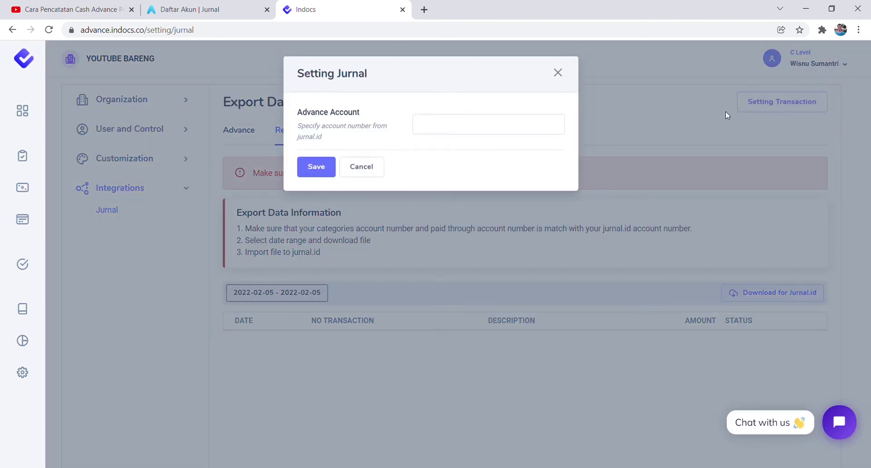
{"action": "left_click_drag", "start_coordinate": [299, 115], "coordinate": [359, 115]}
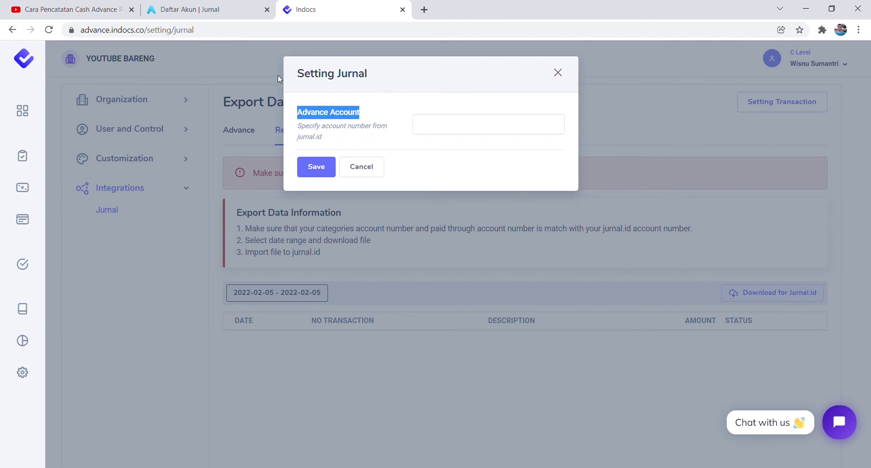
{"action": "left_click", "coordinate": [213, 10]}
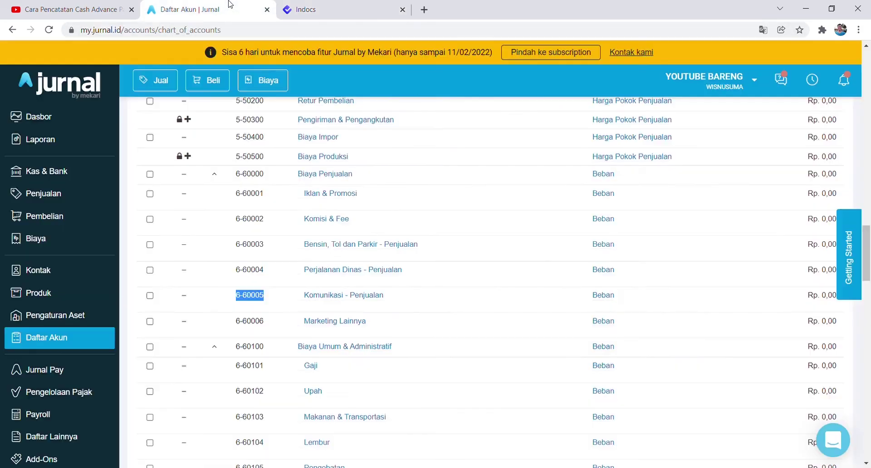
{"action": "scroll", "coordinate": [264, 208], "scroll_direction": "up", "scroll_amount": 10}
{"action": "scroll", "coordinate": [264, 209], "scroll_direction": "up", "scroll_amount": 20}
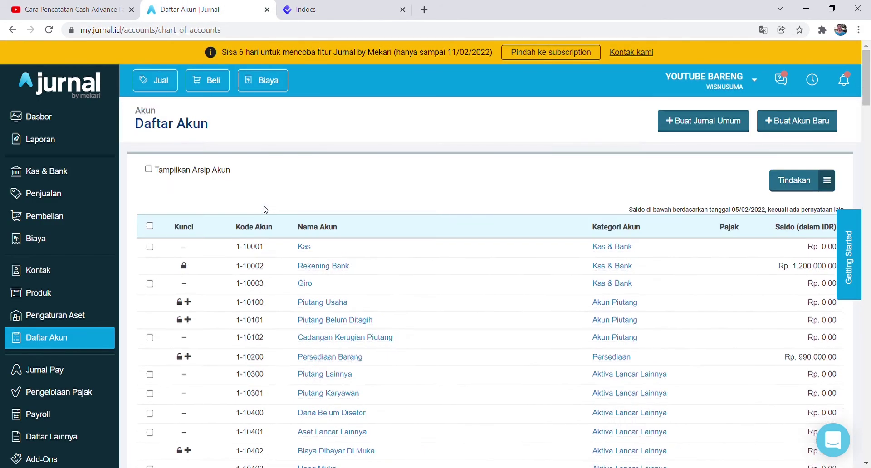
{"action": "scroll", "coordinate": [264, 208], "scroll_direction": "down", "scroll_amount": 4}
{"action": "scroll", "coordinate": [265, 247], "scroll_direction": "down", "scroll_amount": 1}
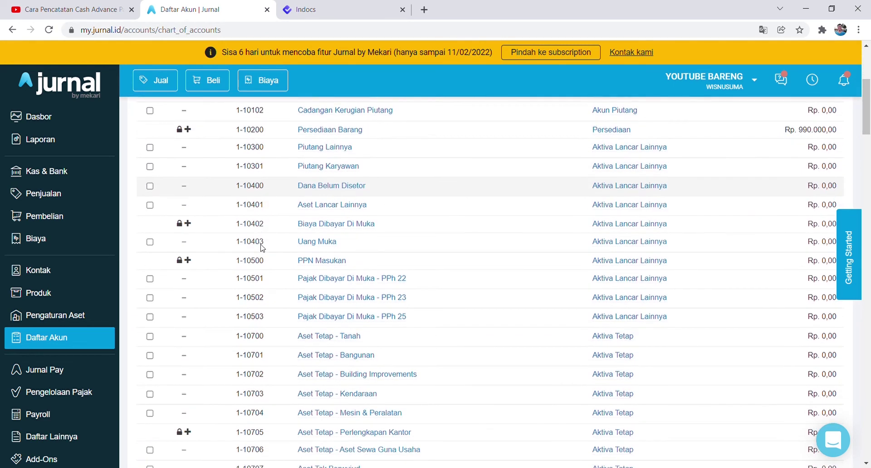
{"action": "scroll", "coordinate": [589, 218], "scroll_direction": "up", "scroll_amount": 5}
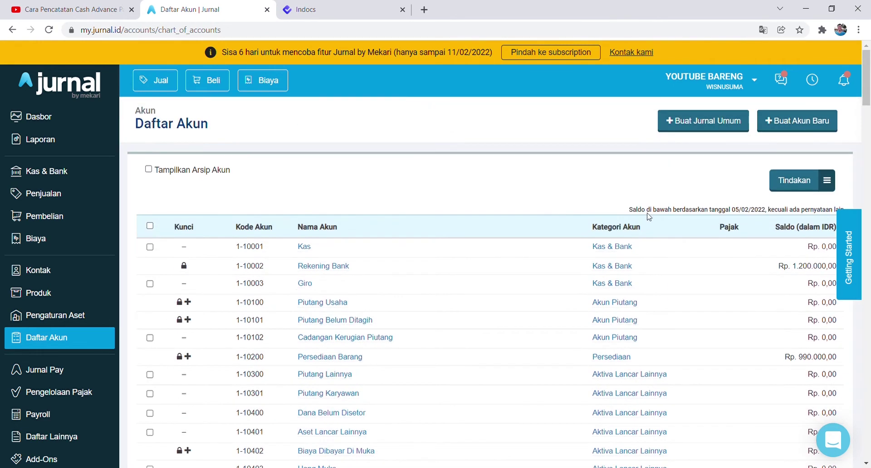
Begin a Jurnal account named Cash Advance under Aktiva Lancar Lainnya and copy its number 1-10302.
{"action": "left_click", "coordinate": [791, 121]}
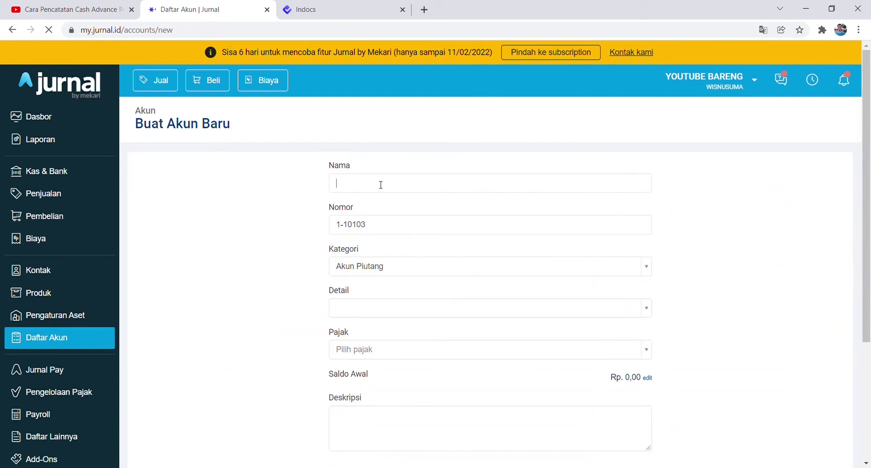
{"action": "left_click", "coordinate": [379, 183]}
{"action": "type", "text": "Cash Advance"}
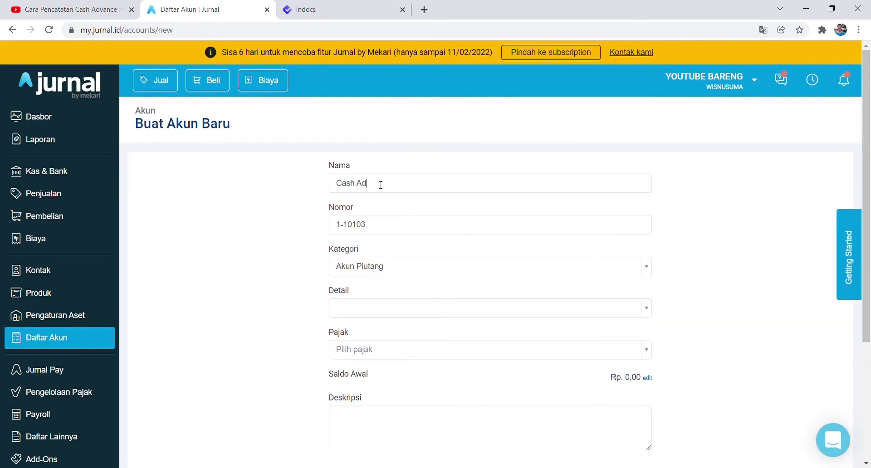
{"action": "left_click", "coordinate": [386, 266]}
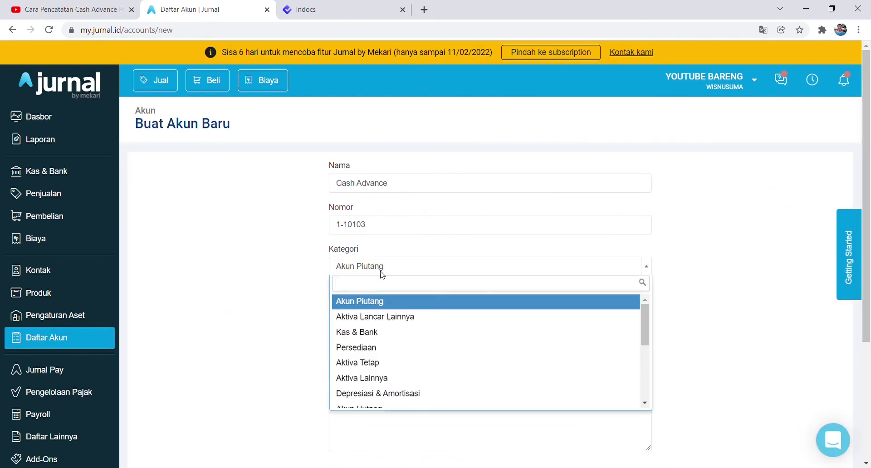
{"action": "left_click", "coordinate": [418, 317]}
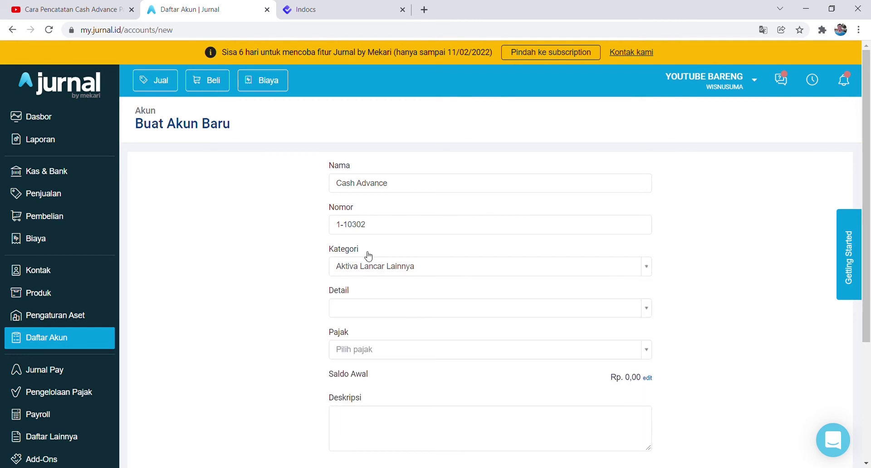
{"action": "triple_click", "coordinate": [375, 231]}
{"action": "key", "text": "ctrl+c"}
{"action": "left_click", "coordinate": [298, 6]}
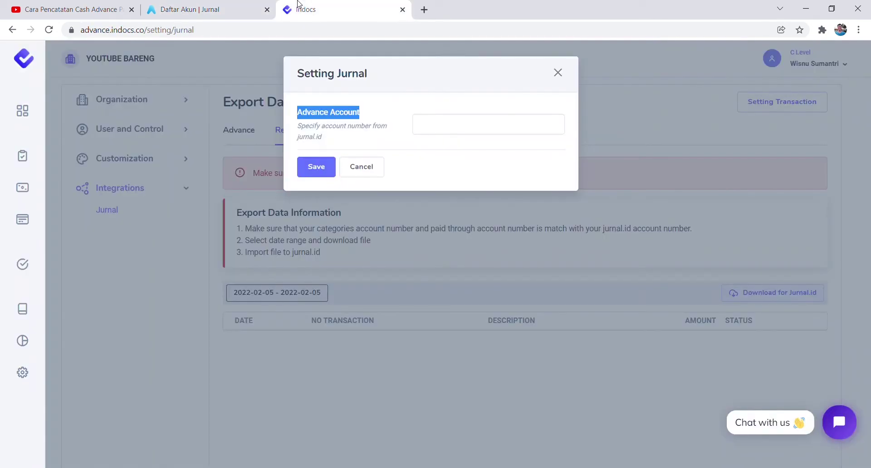
Save 1-10302 as the Advance Account in Setting Jurnal and verify it was kept.
{"action": "left_click", "coordinate": [471, 128]}
{"action": "key", "text": "ctrl+v"}
{"action": "left_click", "coordinate": [313, 168]}
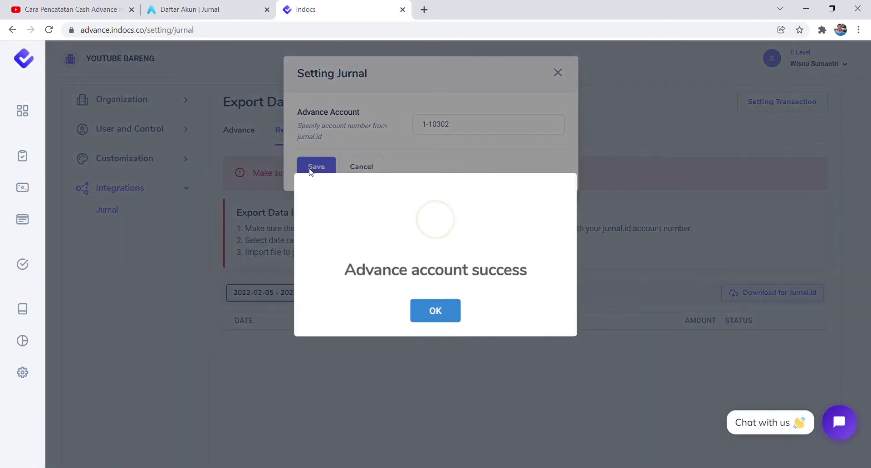
{"action": "left_click", "coordinate": [437, 314]}
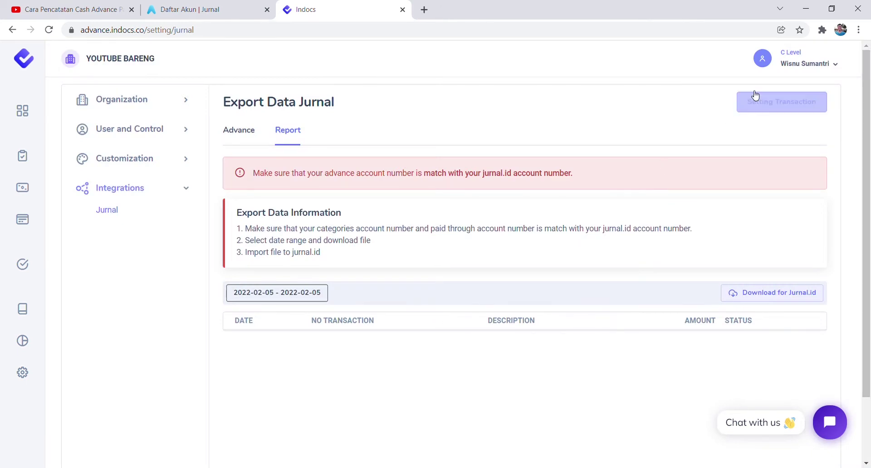
{"action": "left_click", "coordinate": [757, 98]}
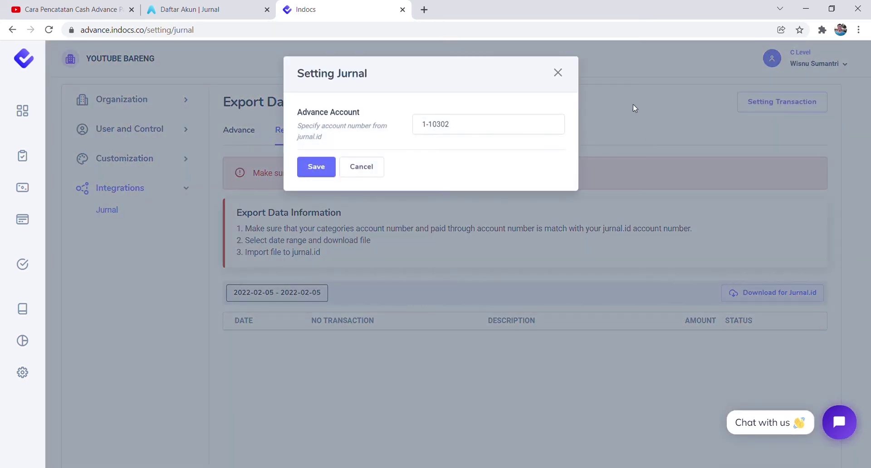
{"action": "left_click", "coordinate": [632, 108]}
{"action": "left_click", "coordinate": [168, 9]}
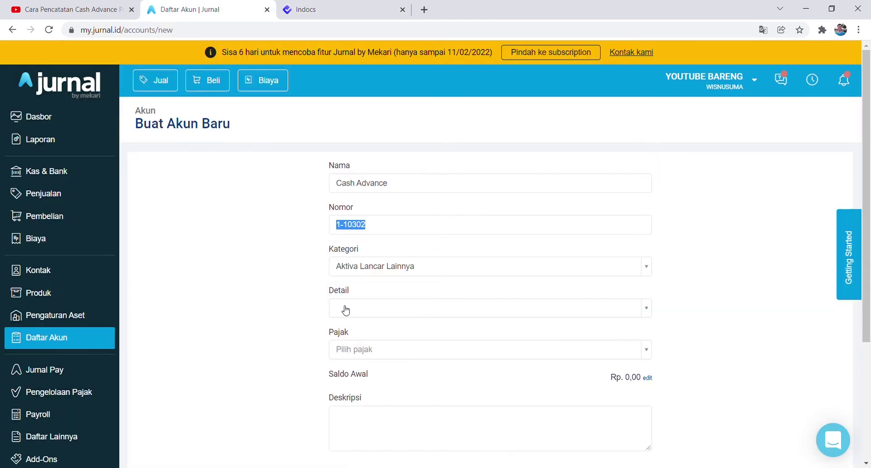
Create the Cash Advance account and find 1-10302 under Aktiva Lancar Lainnya in Daftar Akun.
{"action": "scroll", "coordinate": [345, 309], "scroll_direction": "down", "scroll_amount": 4}
{"action": "left_click", "coordinate": [584, 331]}
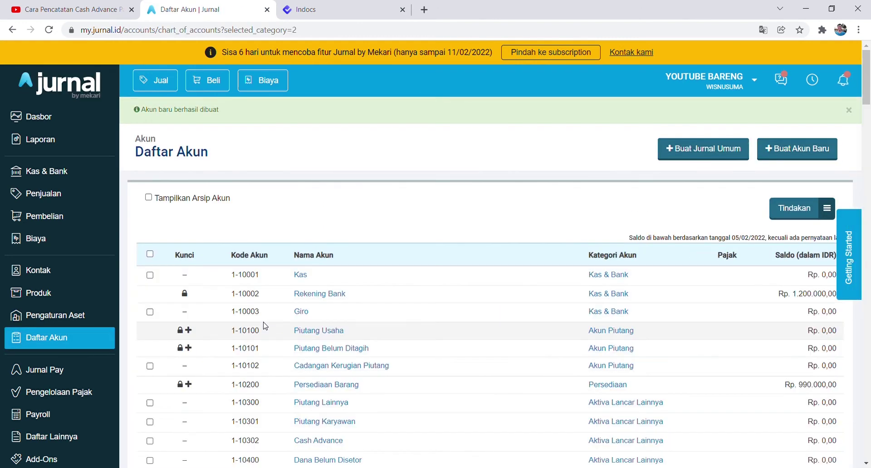
{"action": "scroll", "coordinate": [265, 325], "scroll_direction": "down", "scroll_amount": 4}
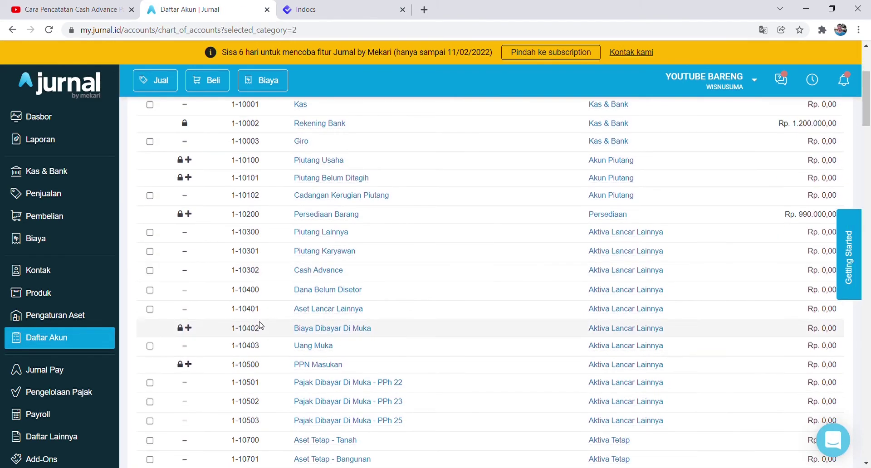
{"action": "scroll", "coordinate": [268, 324], "scroll_direction": "down", "scroll_amount": 4}
{"action": "scroll", "coordinate": [277, 325], "scroll_direction": "up", "scroll_amount": 4}
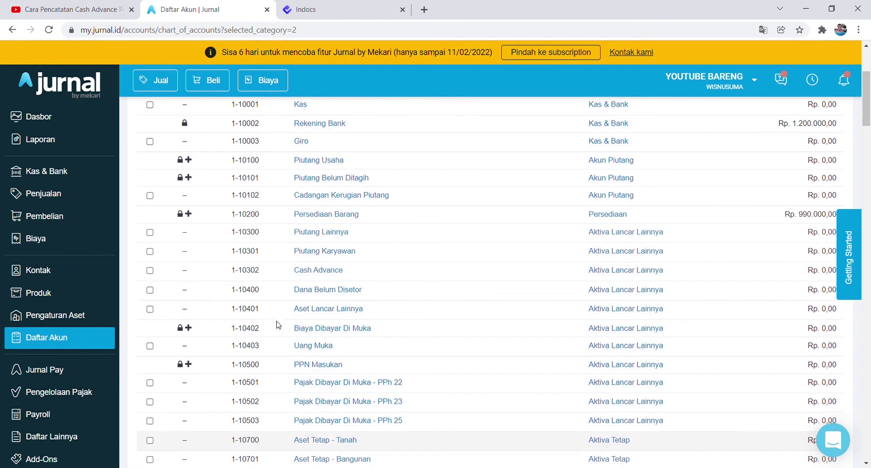
{"action": "scroll", "coordinate": [291, 175], "scroll_direction": "up", "scroll_amount": 1}
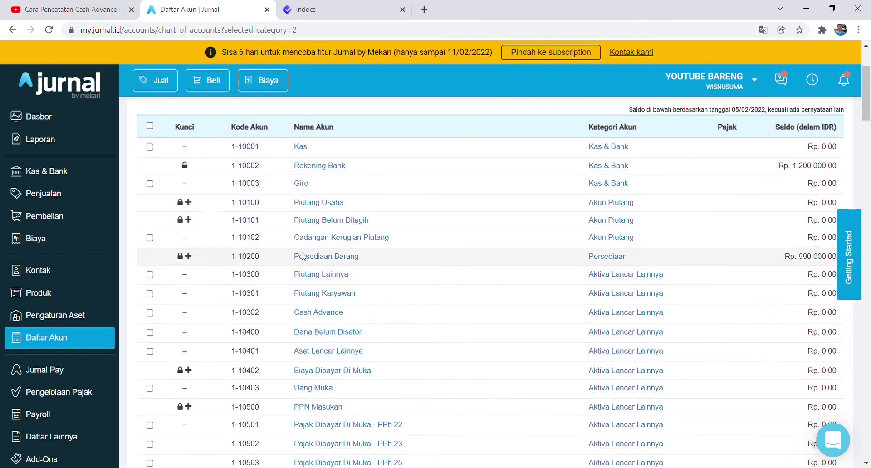
{"action": "scroll", "coordinate": [302, 255], "scroll_direction": "down", "scroll_amount": 2}
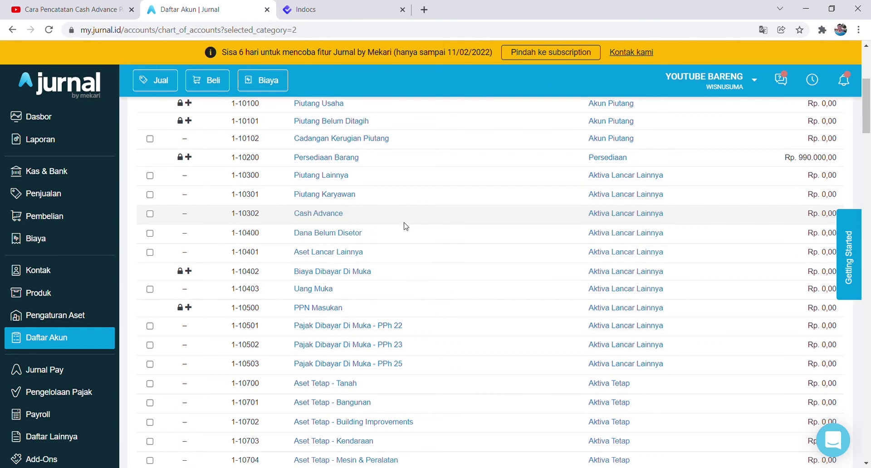
{"action": "scroll", "coordinate": [405, 227], "scroll_direction": "up", "scroll_amount": 3}
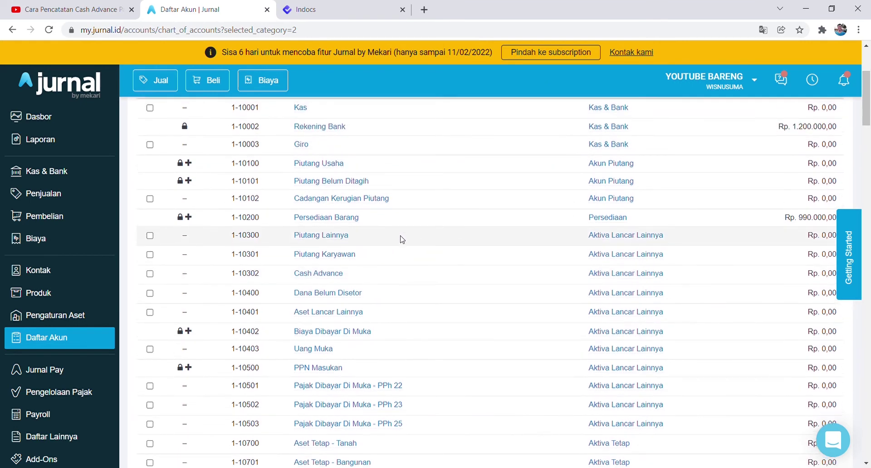
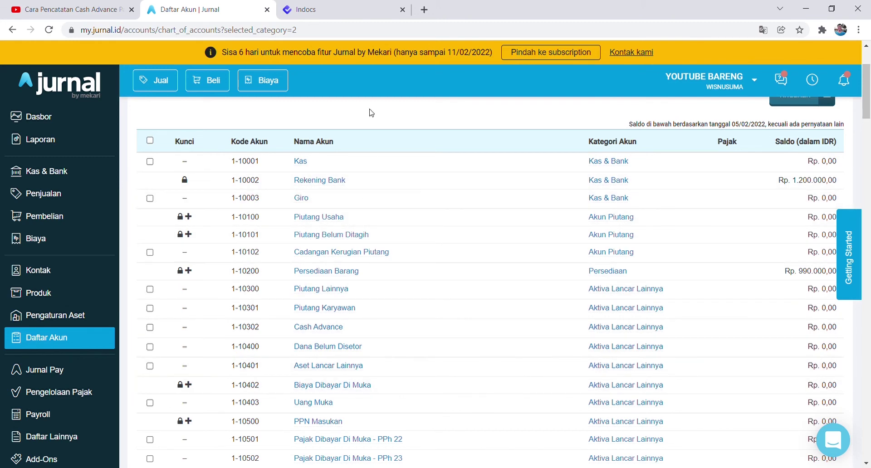
Return to the Indocs tab and open its dashboard.
{"action": "left_click", "coordinate": [341, 4]}
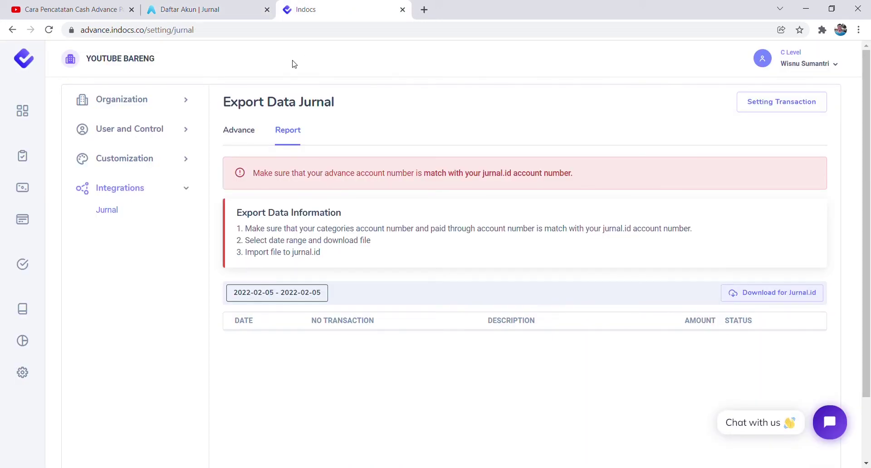
{"action": "left_click", "coordinate": [25, 117]}
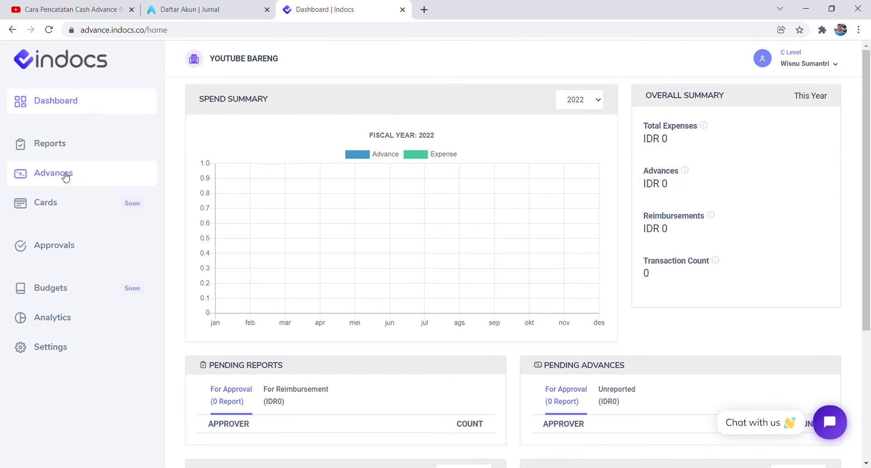
Start a new advance for the only user, named Grand Opening Hotel Bali.
{"action": "left_click", "coordinate": [66, 177]}
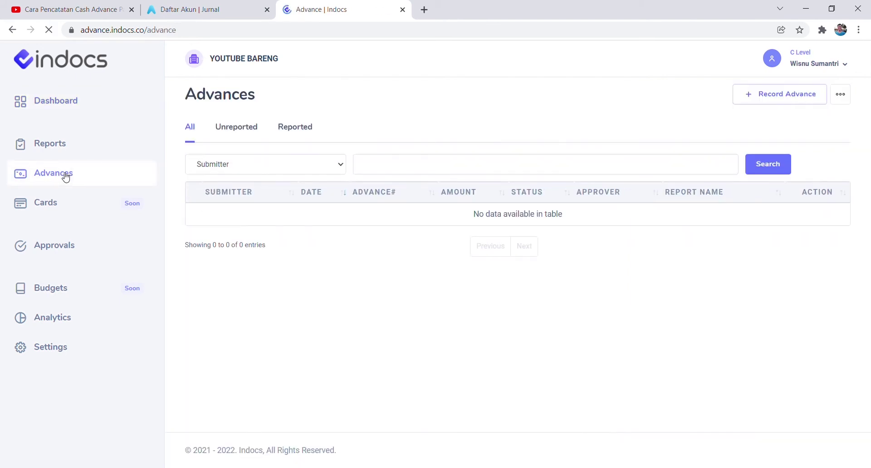
{"action": "left_click", "coordinate": [769, 103]}
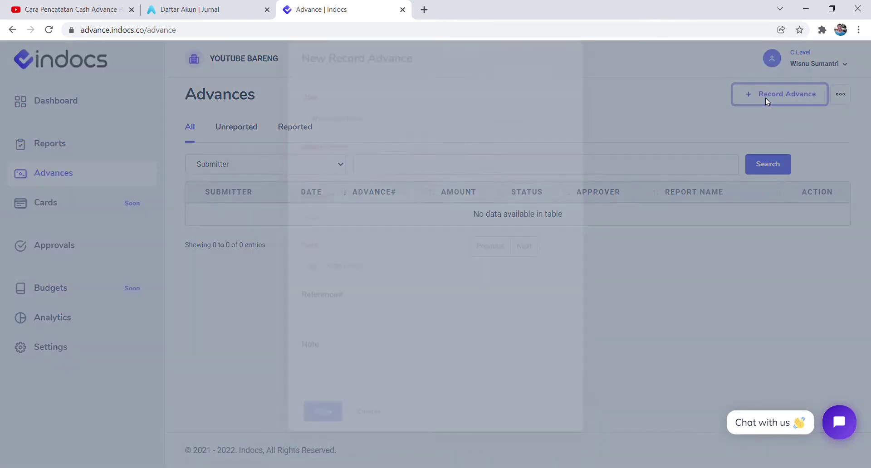
{"action": "left_click", "coordinate": [418, 139]}
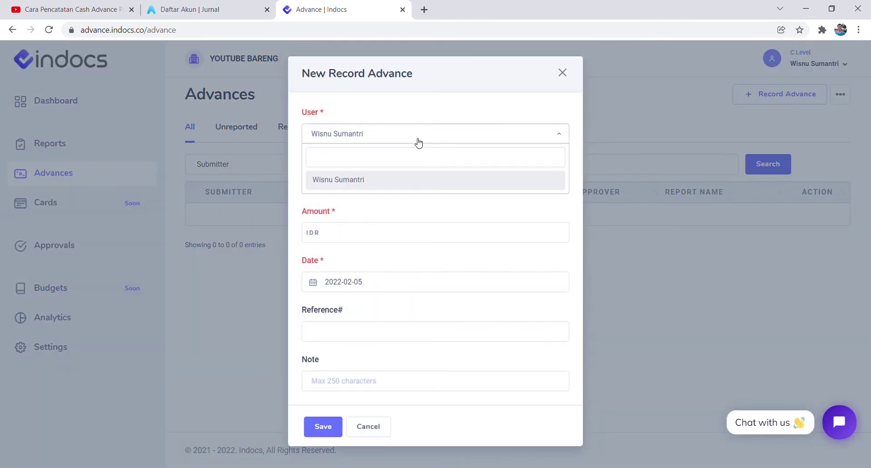
{"action": "left_click", "coordinate": [408, 108]}
{"action": "left_click", "coordinate": [358, 187]}
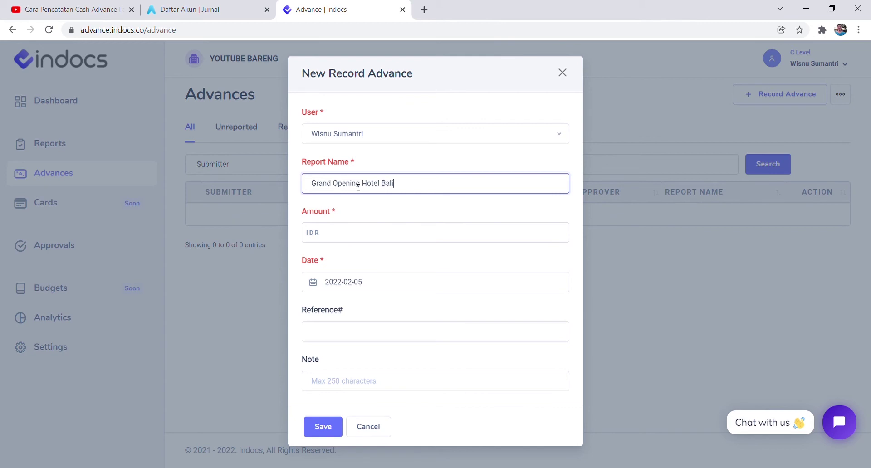
Enter amount 5,000,000 and date 2022-01-03, then save the advance.
{"action": "left_click", "coordinate": [390, 233]}
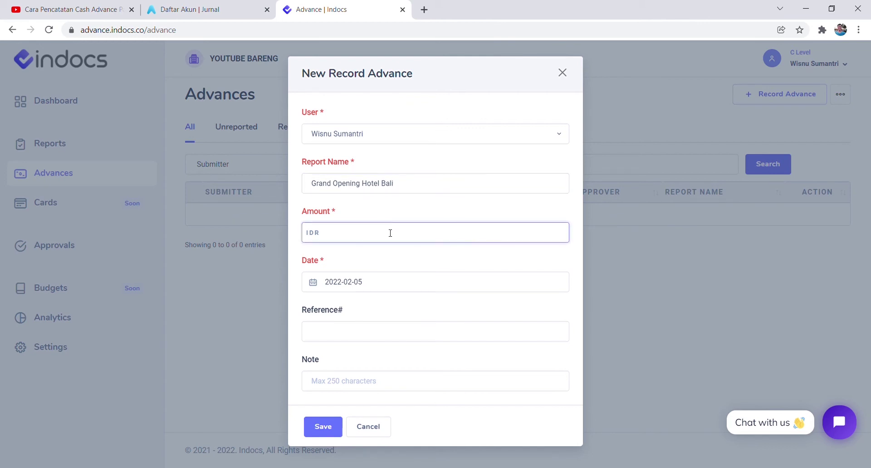
{"action": "type", "text": "5,000,000"}
{"action": "left_click", "coordinate": [402, 281]}
{"action": "left_click", "coordinate": [317, 119]}
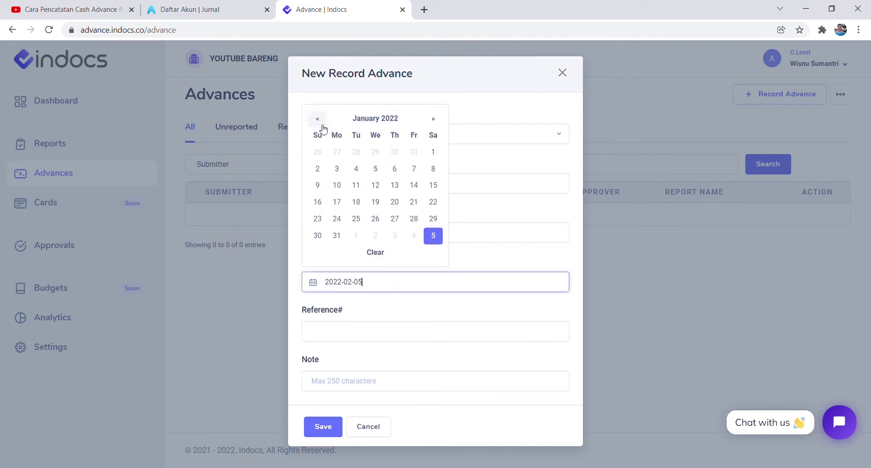
{"action": "left_click", "coordinate": [339, 172]}
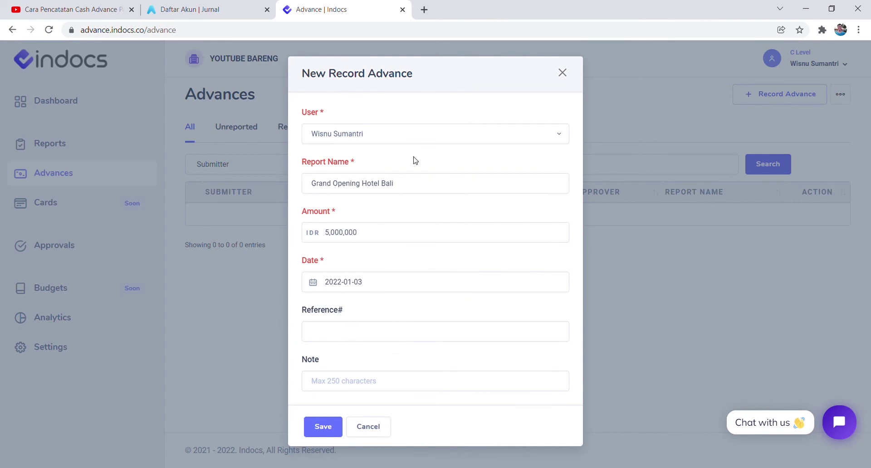
{"action": "left_click", "coordinate": [322, 426]}
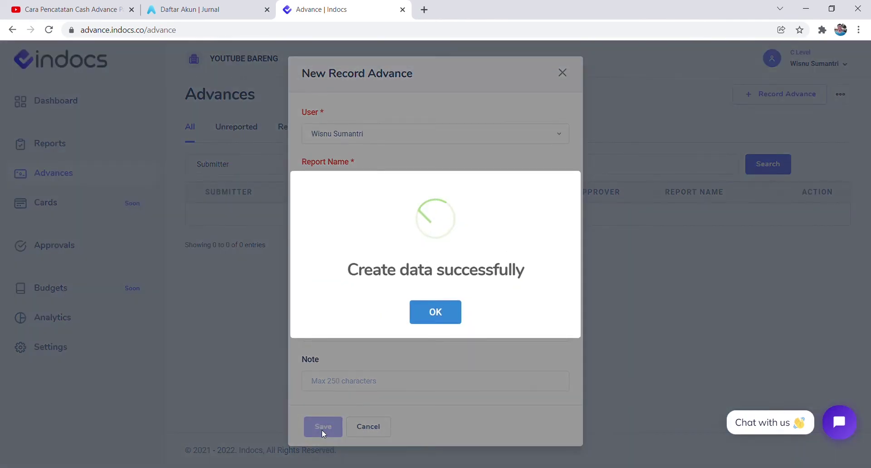
{"action": "left_click", "coordinate": [451, 321]}
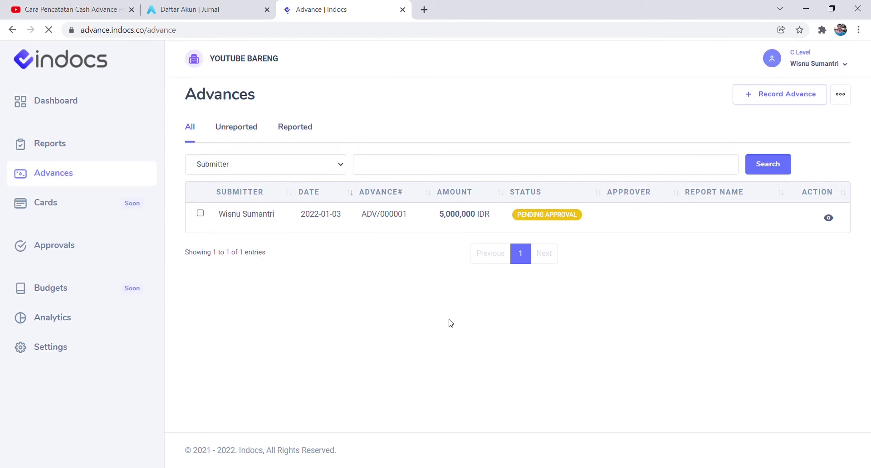
Check the Unreported and Reported advance lists.
{"action": "left_click", "coordinate": [236, 129]}
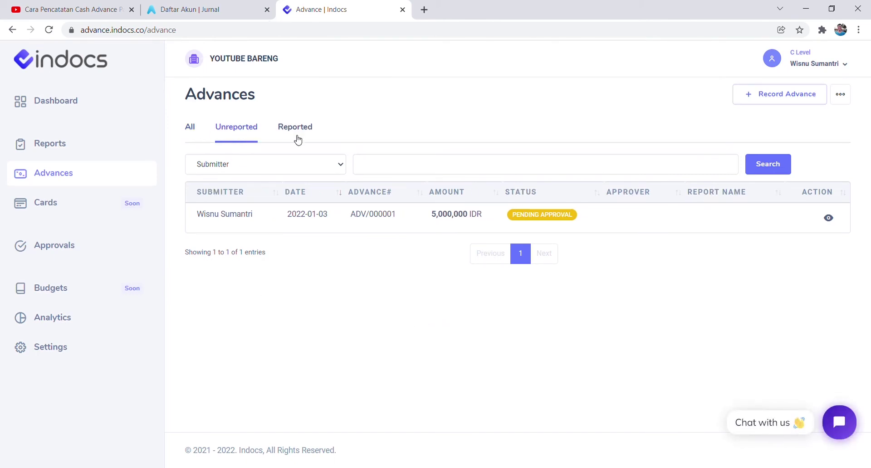
{"action": "left_click", "coordinate": [298, 131]}
{"action": "left_click", "coordinate": [248, 136]}
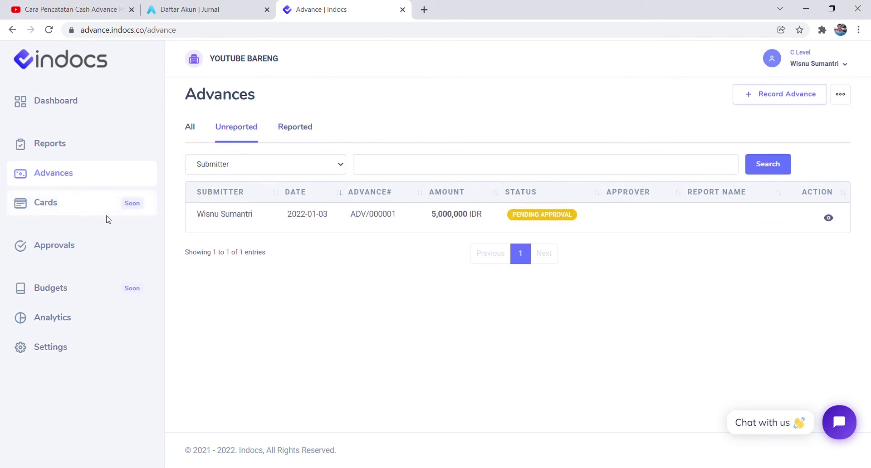
Review pending advances on the dashboard, then open the 5,000,000 advance from Approvals.
{"action": "left_click", "coordinate": [75, 105]}
{"action": "scroll", "coordinate": [416, 256], "scroll_direction": "down", "scroll_amount": 4}
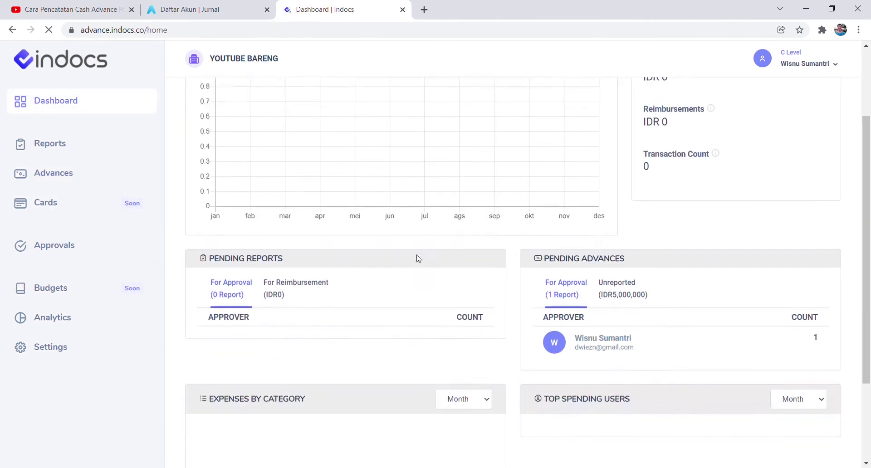
{"action": "left_click", "coordinate": [612, 232]}
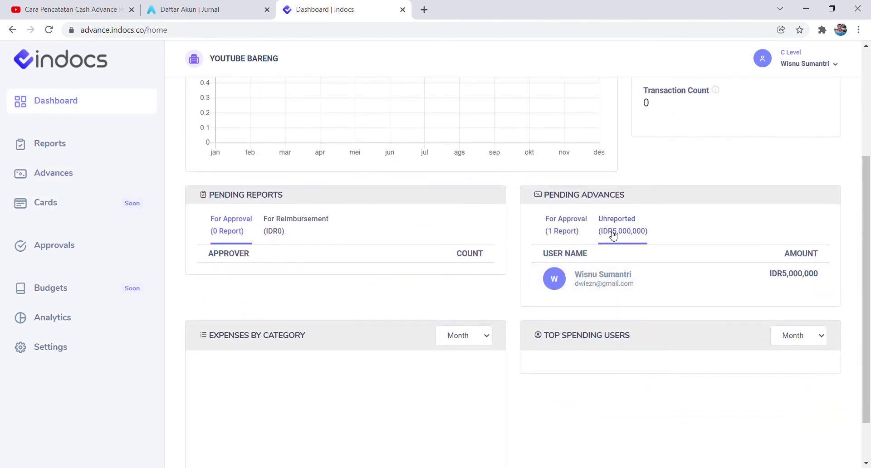
{"action": "left_click", "coordinate": [566, 232]}
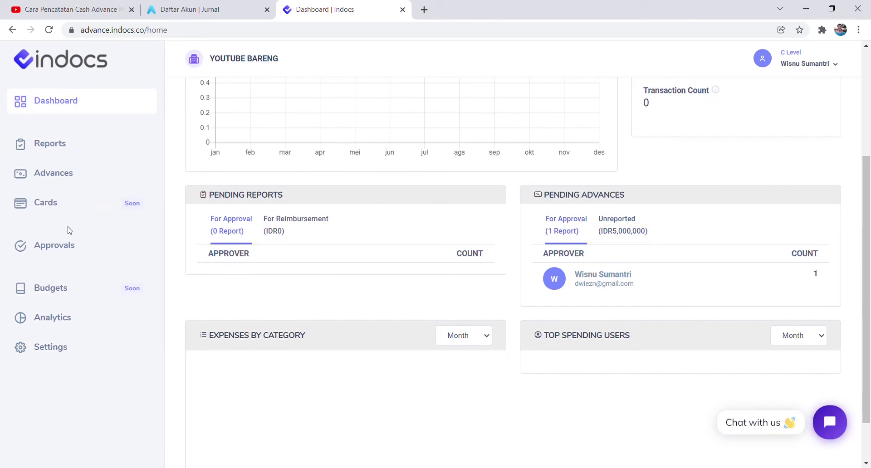
{"action": "left_click", "coordinate": [65, 247]}
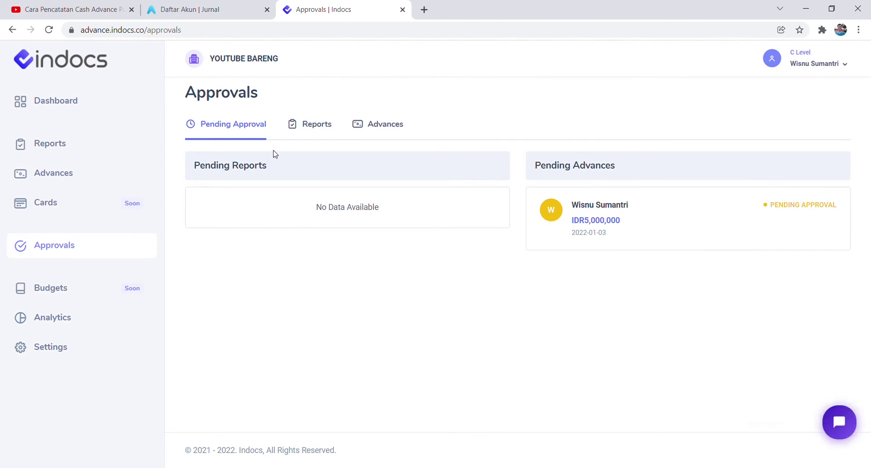
{"action": "left_click", "coordinate": [607, 211]}
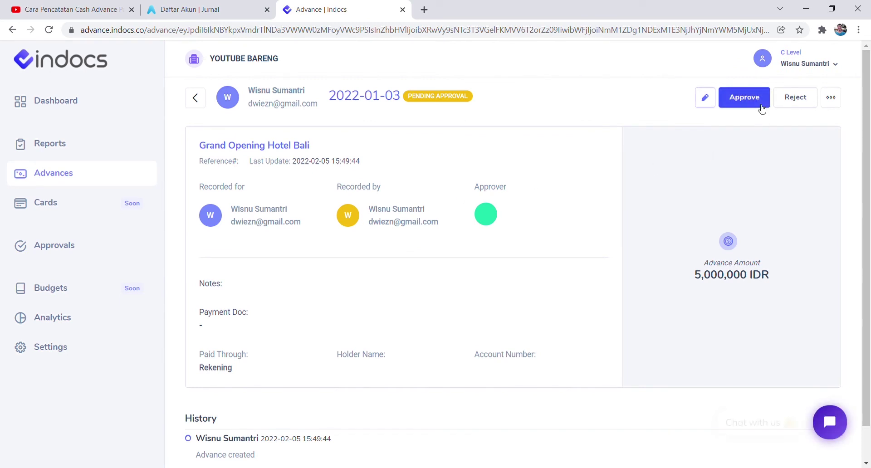
Look at the rejection form without rejecting, and review the advance's History.
{"action": "left_click", "coordinate": [789, 99]}
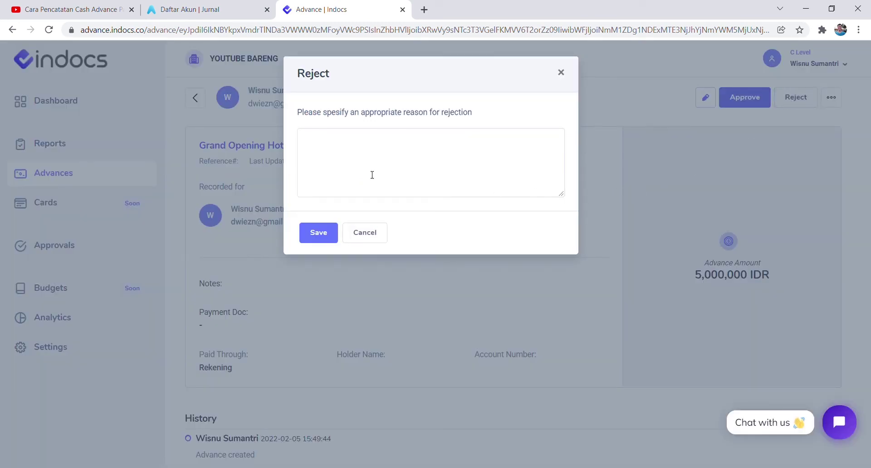
{"action": "left_click", "coordinate": [617, 117]}
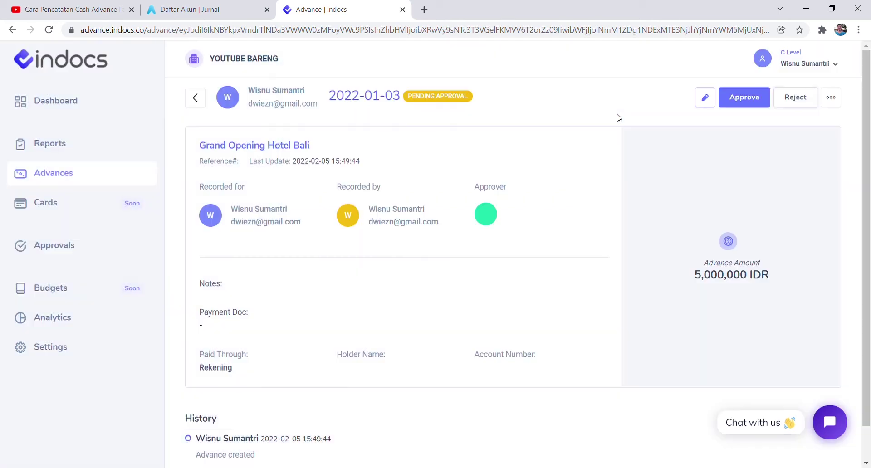
{"action": "scroll", "coordinate": [464, 206], "scroll_direction": "down", "scroll_amount": 1}
{"action": "scroll", "coordinate": [467, 211], "scroll_direction": "up", "scroll_amount": 1}
{"action": "scroll", "coordinate": [469, 214], "scroll_direction": "down", "scroll_amount": 1}
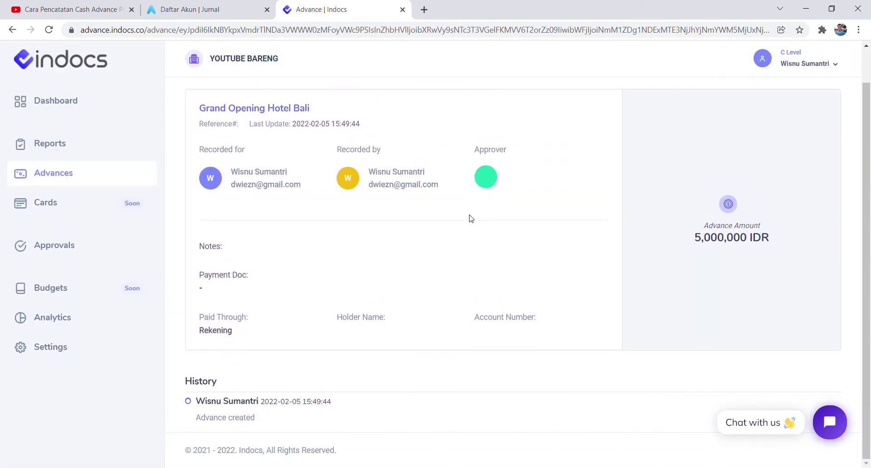
{"action": "double_click", "coordinate": [192, 381]}
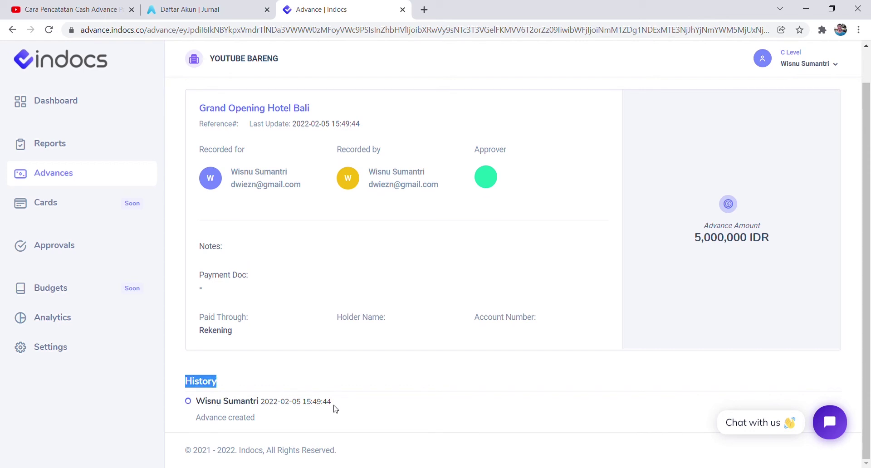
{"action": "scroll", "coordinate": [454, 371], "scroll_direction": "up", "scroll_amount": 1}
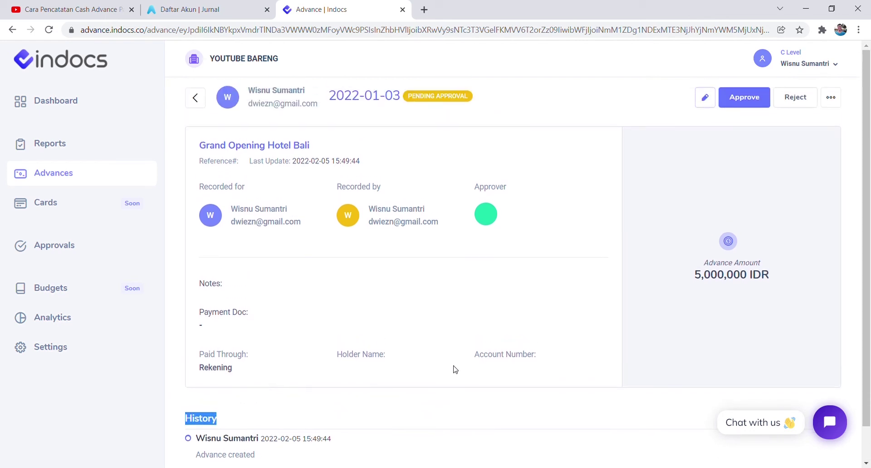
Approve the Grand Opening Hotel Bali advance and confirm.
{"action": "left_click", "coordinate": [747, 98]}
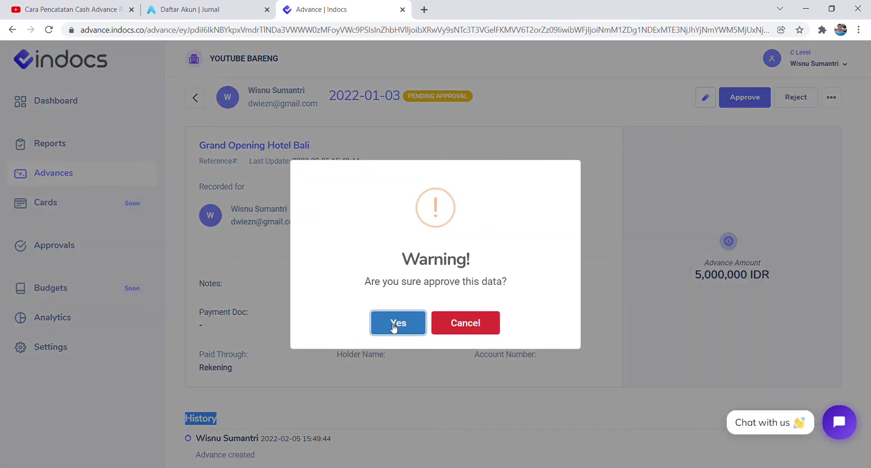
{"action": "left_click", "coordinate": [396, 324]}
{"action": "left_click", "coordinate": [435, 323]}
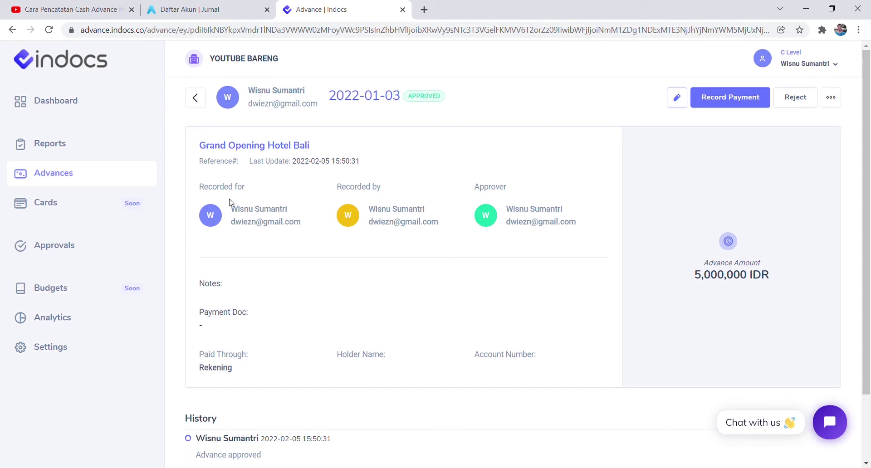
{"action": "left_click", "coordinate": [85, 183]}
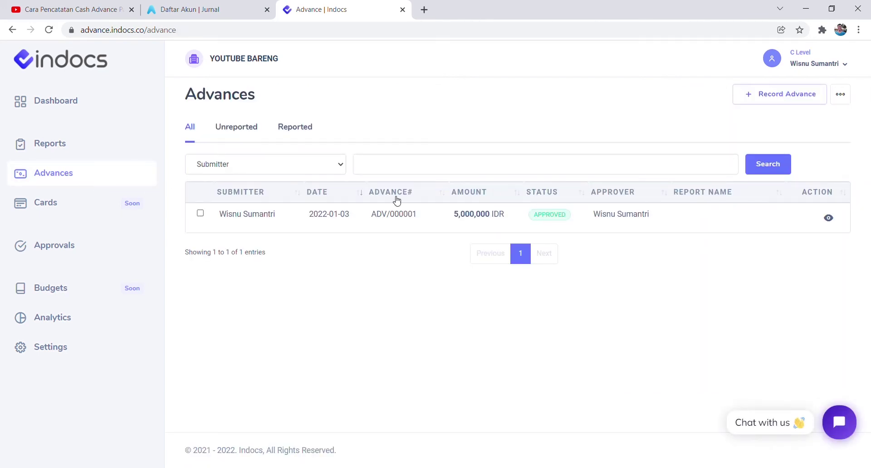
{"action": "left_click", "coordinate": [246, 135]}
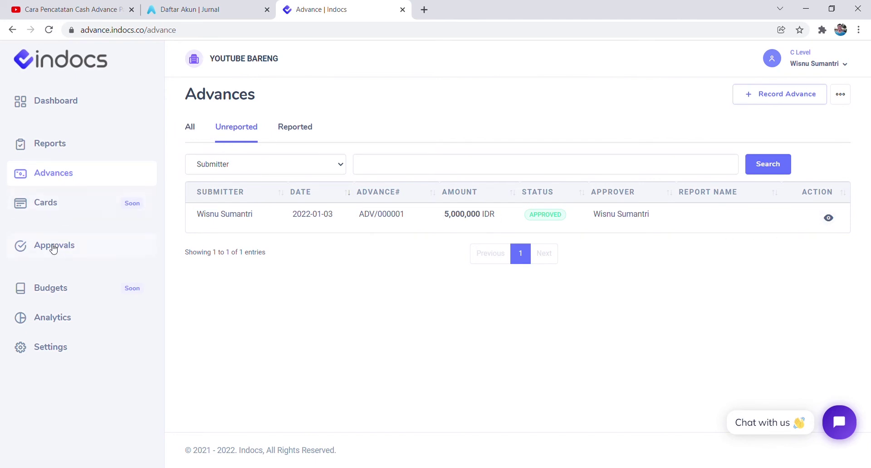
{"action": "left_click", "coordinate": [828, 218]}
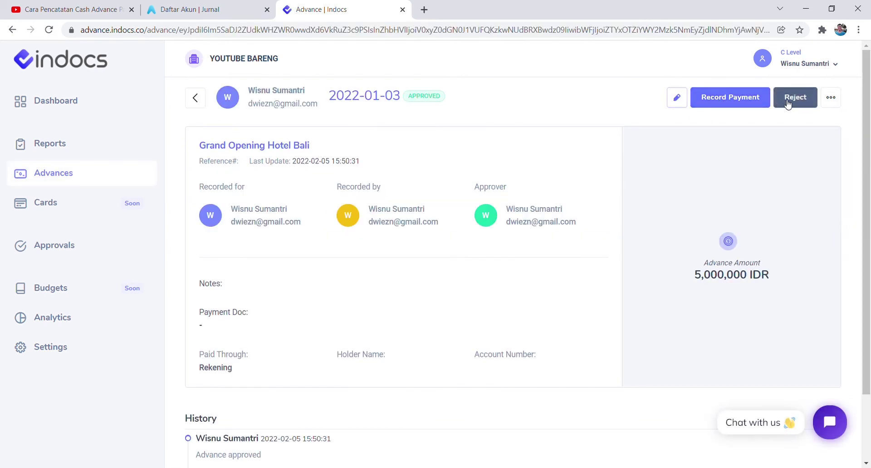
{"action": "left_click", "coordinate": [787, 104]}
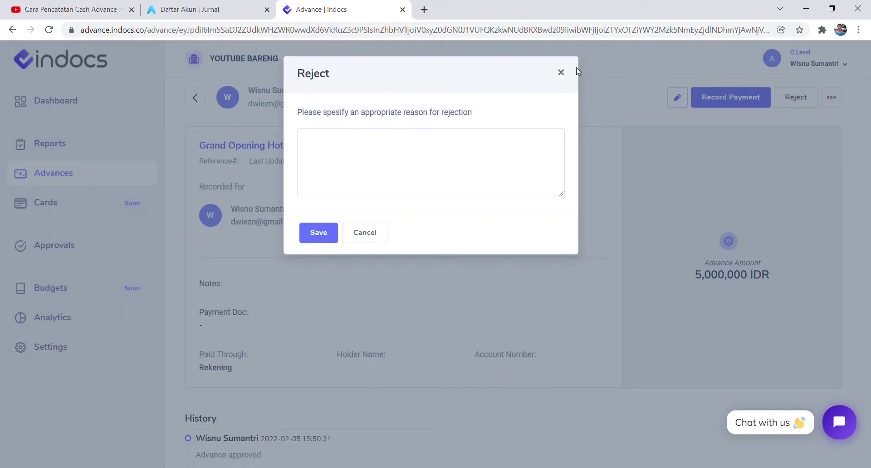
{"action": "left_click", "coordinate": [561, 73]}
{"action": "scroll", "coordinate": [593, 181], "scroll_direction": "down", "scroll_amount": 2}
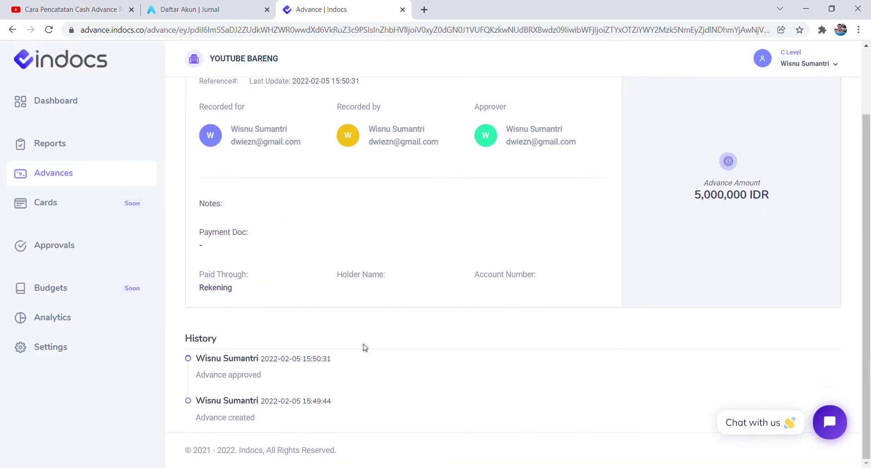
{"action": "left_click_drag", "start_coordinate": [260, 358], "coordinate": [322, 359]}
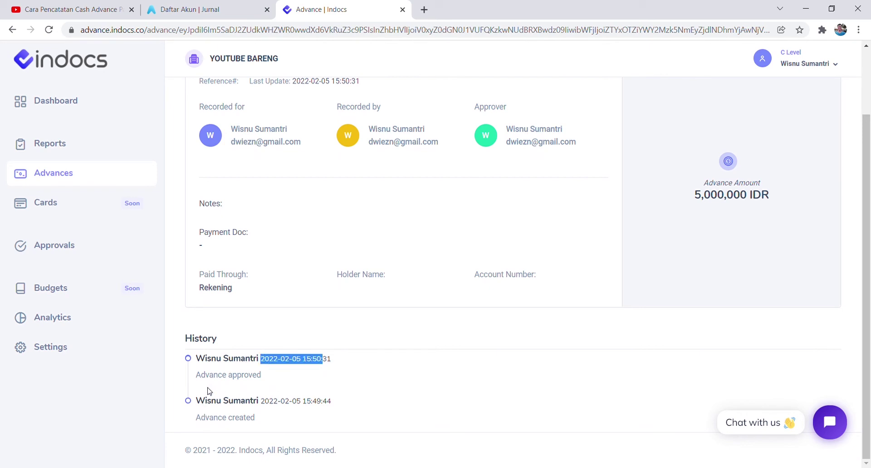
{"action": "left_click_drag", "start_coordinate": [213, 376], "coordinate": [282, 375]}
{"action": "left_click", "coordinate": [394, 378]}
{"action": "scroll", "coordinate": [614, 359], "scroll_direction": "up", "scroll_amount": 2}
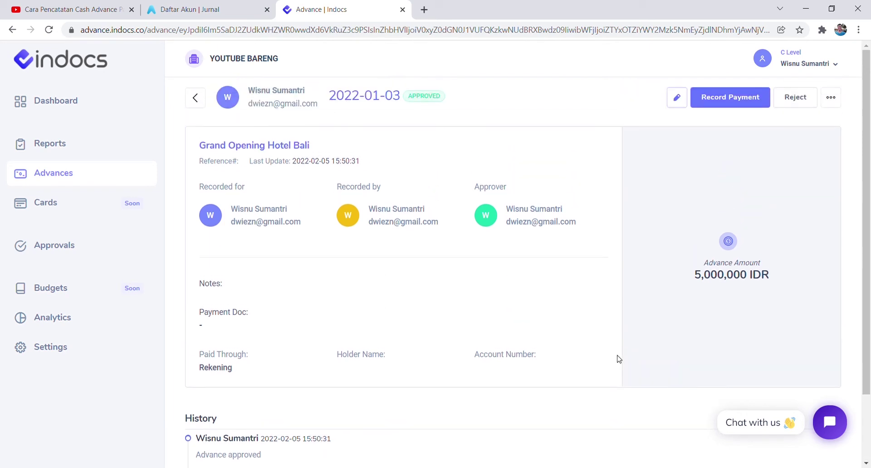
Abandon a first payment attempt and check the advance date 2022-01-03.
{"action": "left_click", "coordinate": [730, 99]}
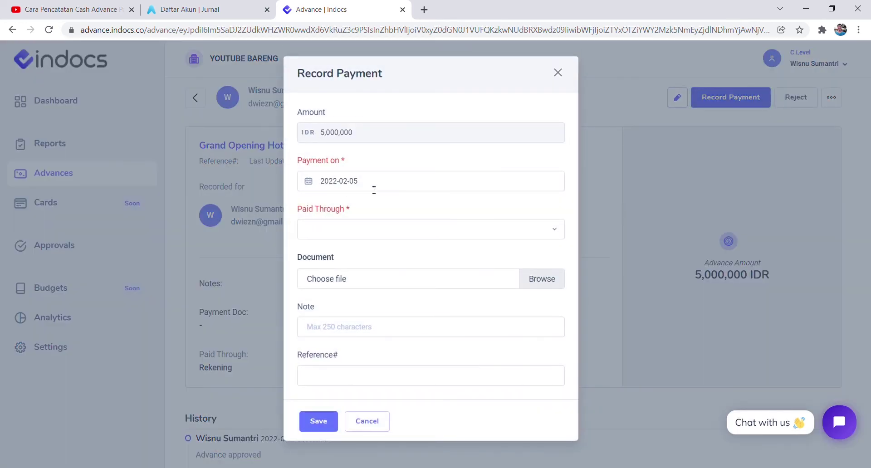
{"action": "left_click", "coordinate": [374, 190]}
{"action": "left_click", "coordinate": [313, 207]}
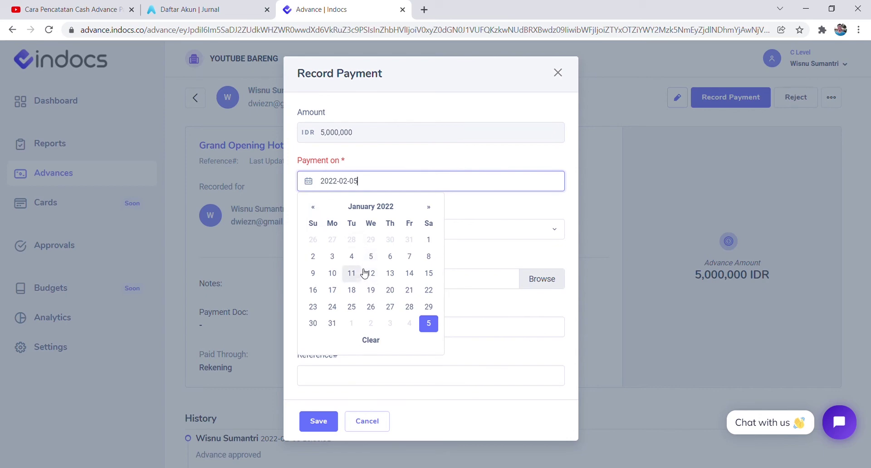
{"action": "left_click", "coordinate": [266, 265]}
{"action": "left_click_drag", "start_coordinate": [302, 160], "coordinate": [322, 173]}
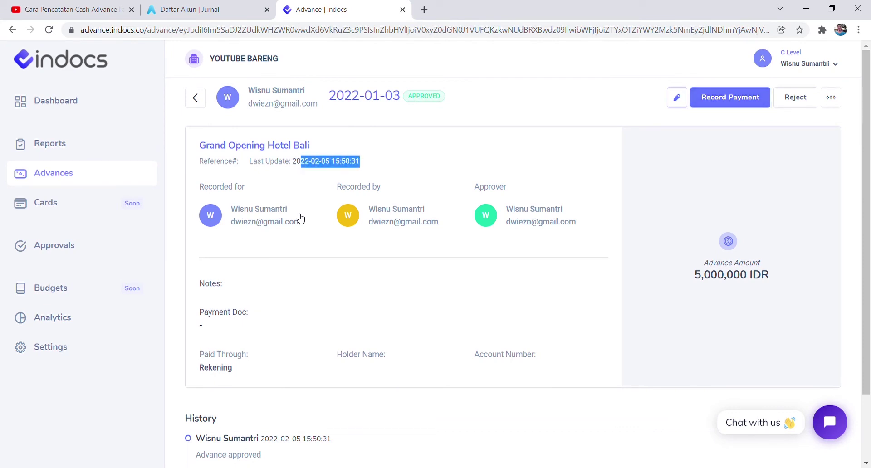
{"action": "scroll", "coordinate": [307, 244], "scroll_direction": "down", "scroll_amount": 1}
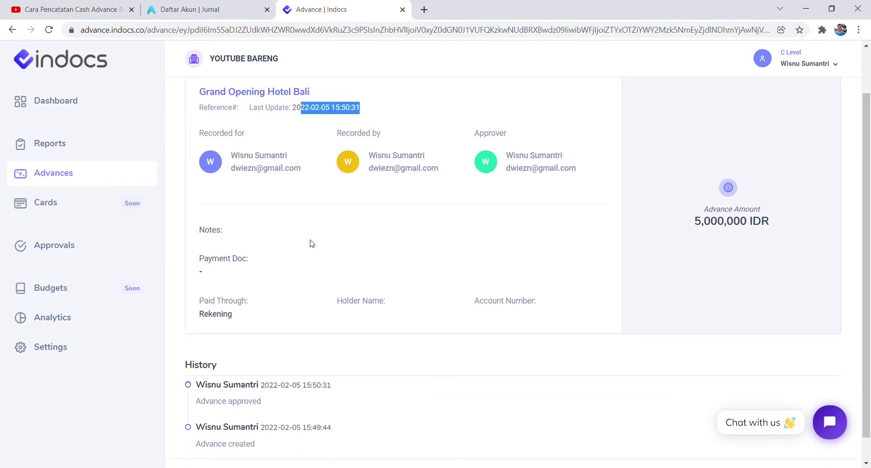
{"action": "scroll", "coordinate": [311, 236], "scroll_direction": "up", "scroll_amount": 1}
{"action": "left_click_drag", "start_coordinate": [336, 105], "coordinate": [384, 104]}
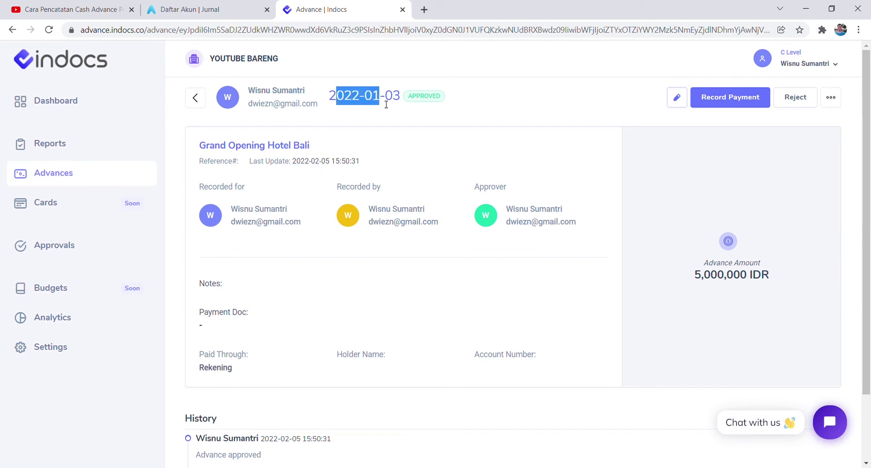
Record a payment dated 2022-01-07, paid through Bank.
{"action": "left_click", "coordinate": [744, 96]}
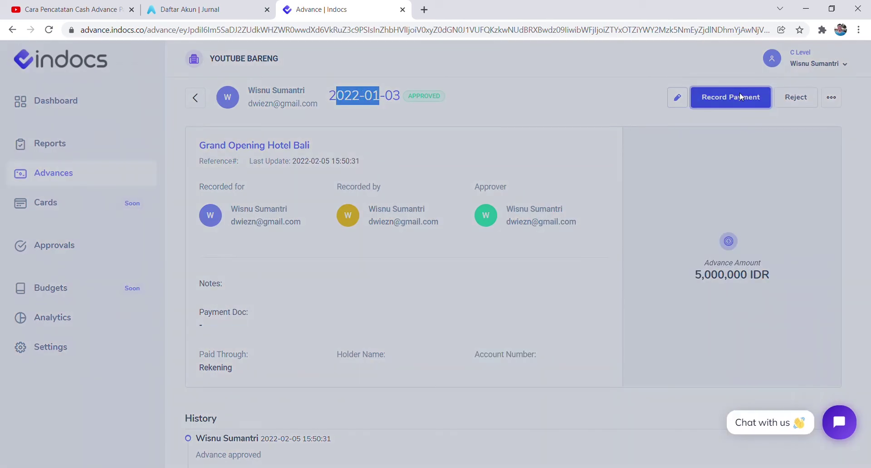
{"action": "left_click", "coordinate": [379, 190]}
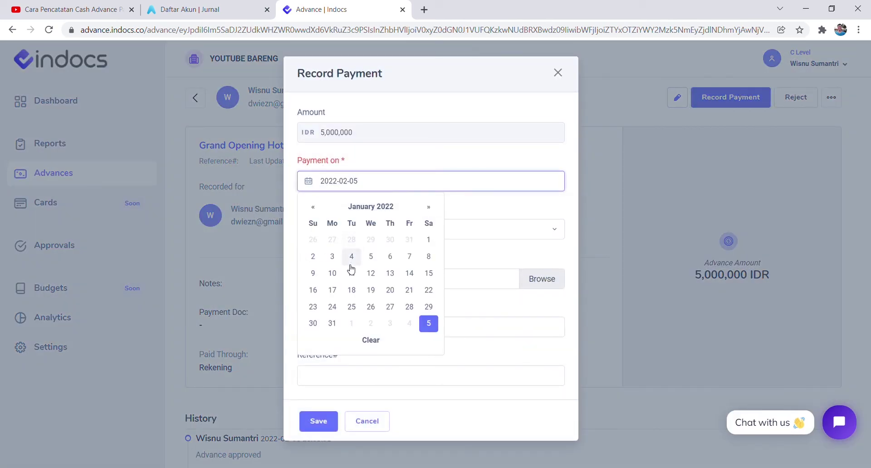
{"action": "left_click", "coordinate": [408, 260]}
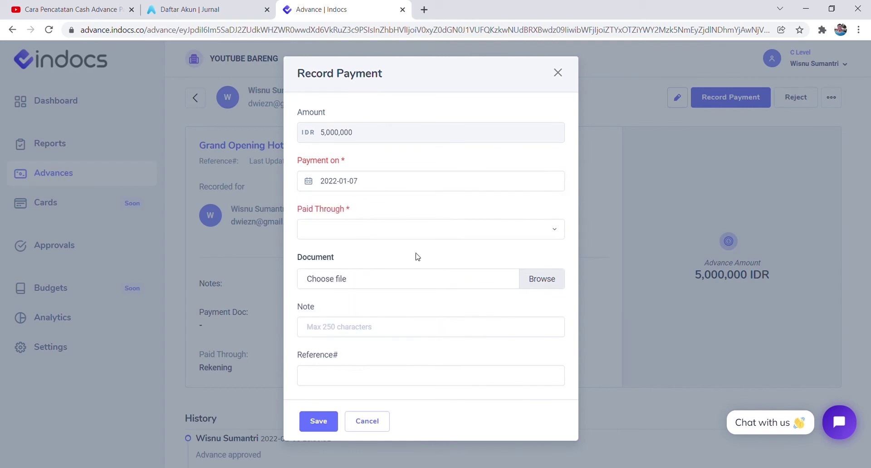
{"action": "left_click", "coordinate": [440, 236]}
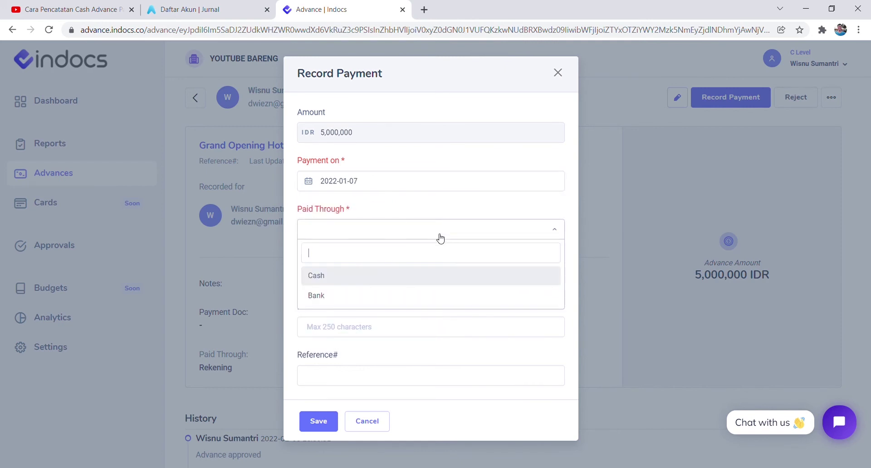
{"action": "left_click", "coordinate": [330, 295]}
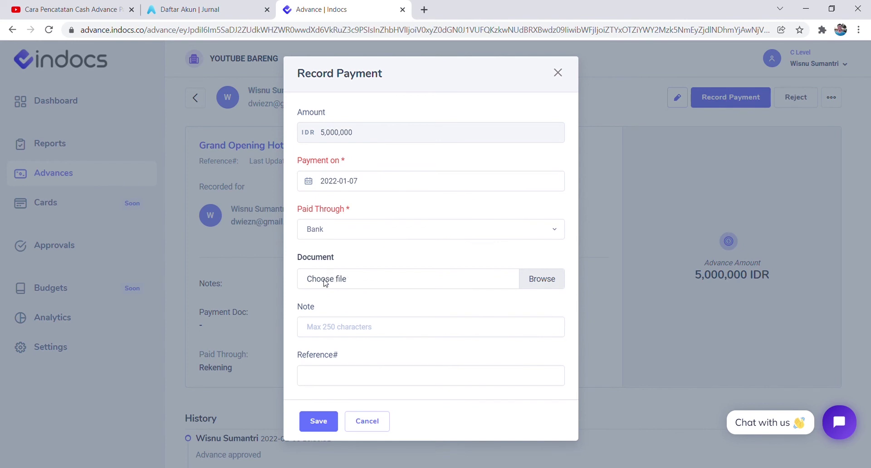
Attach the WhatsApp receipt image, add note 'Udah Dibayar ya' and a reference number, and save.
{"action": "left_click", "coordinate": [325, 283]}
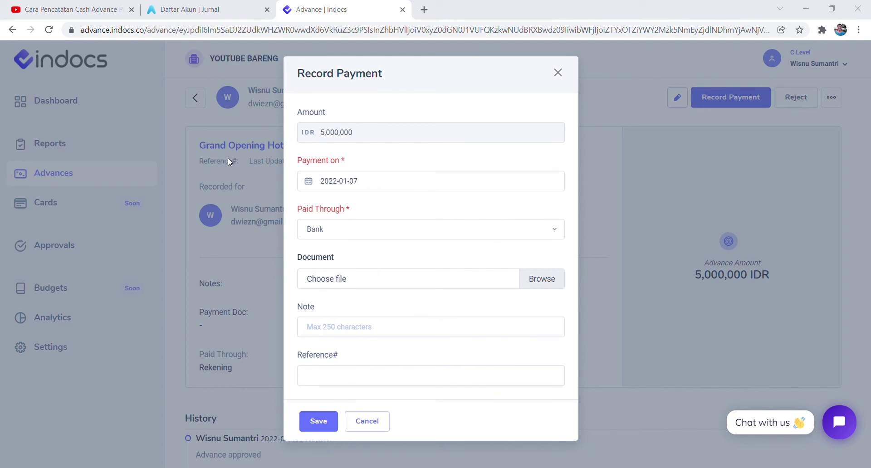
{"action": "double_click", "coordinate": [259, 257]}
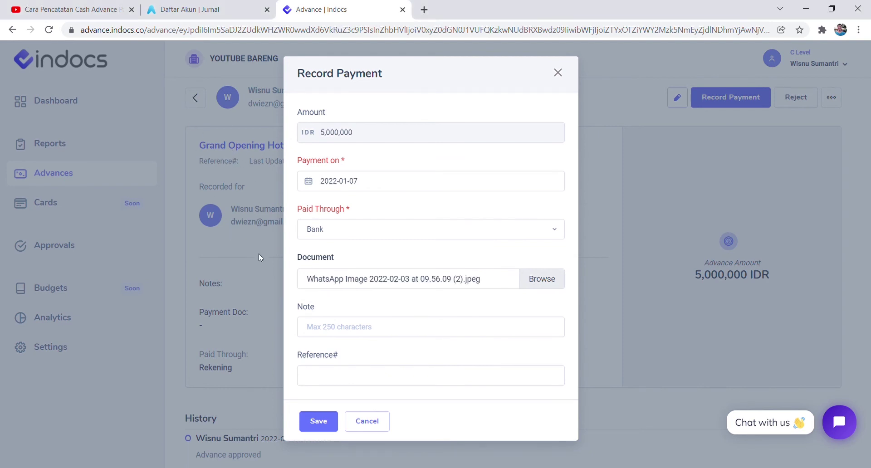
{"action": "left_click", "coordinate": [329, 335]}
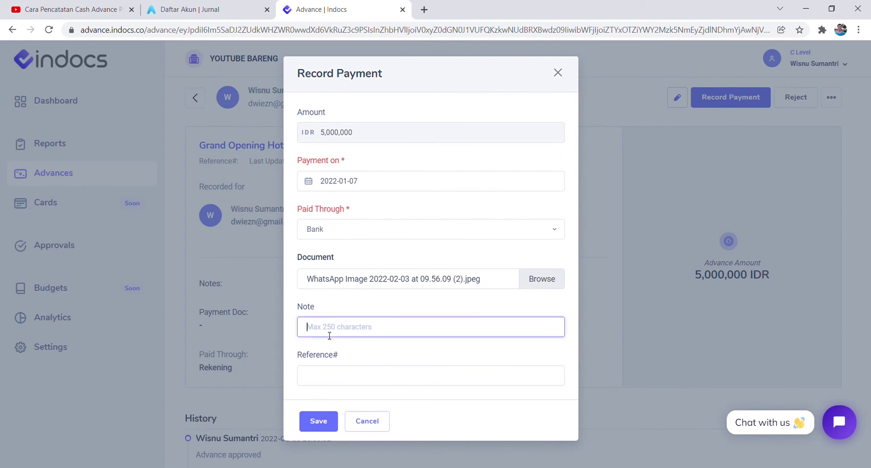
{"action": "type", "text": "Udah Dibayar ya"}
{"action": "left_click", "coordinate": [344, 385]}
{"action": "type", "text": "23829830923022"}
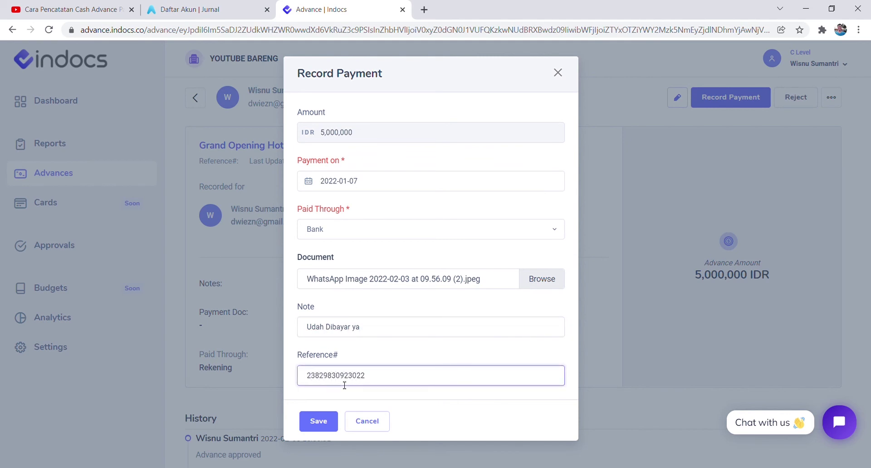
{"action": "left_click", "coordinate": [313, 417]}
{"action": "left_click", "coordinate": [459, 314]}
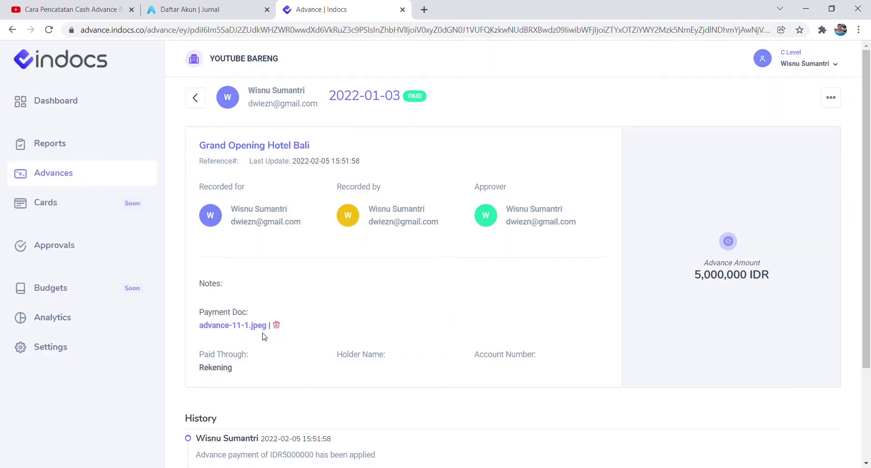
Open paid advance ADV/000001 from Unreported, view its receipt image and payment history.
{"action": "left_click", "coordinate": [66, 170]}
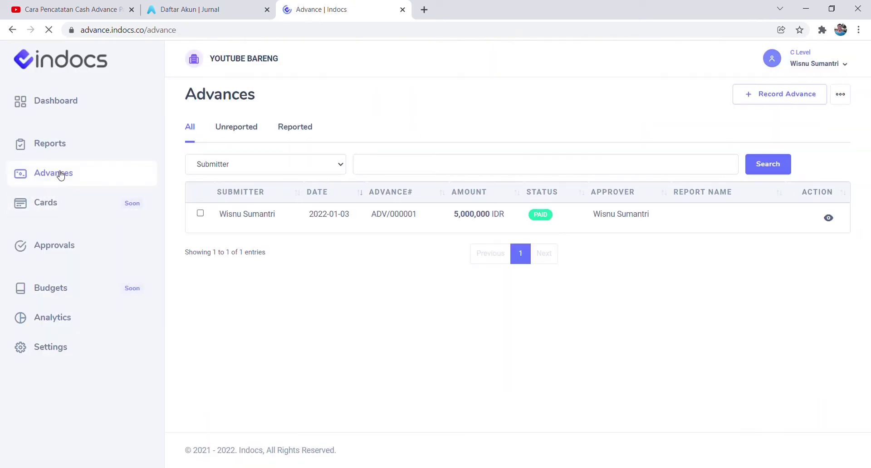
{"action": "left_click", "coordinate": [220, 129]}
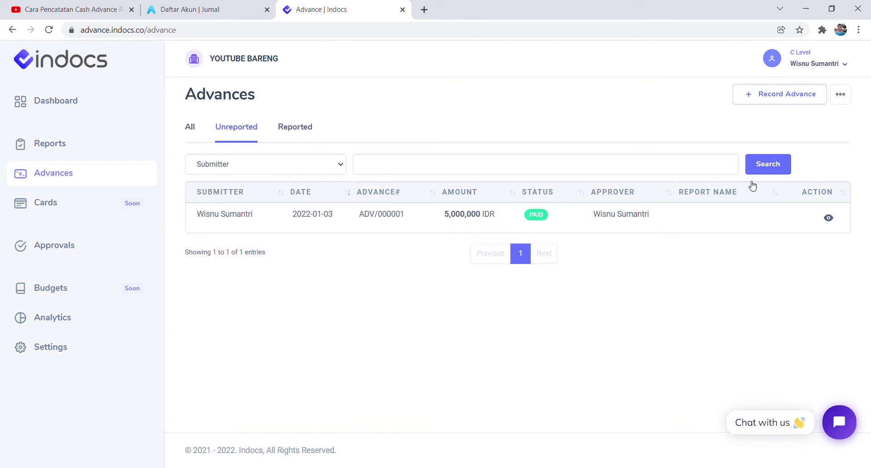
{"action": "left_click", "coordinate": [828, 218]}
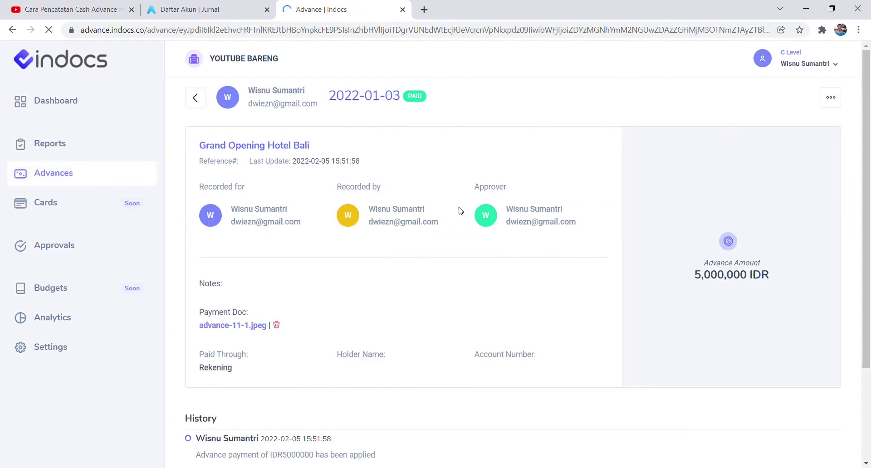
{"action": "scroll", "coordinate": [460, 211], "scroll_direction": "down", "scroll_amount": 3}
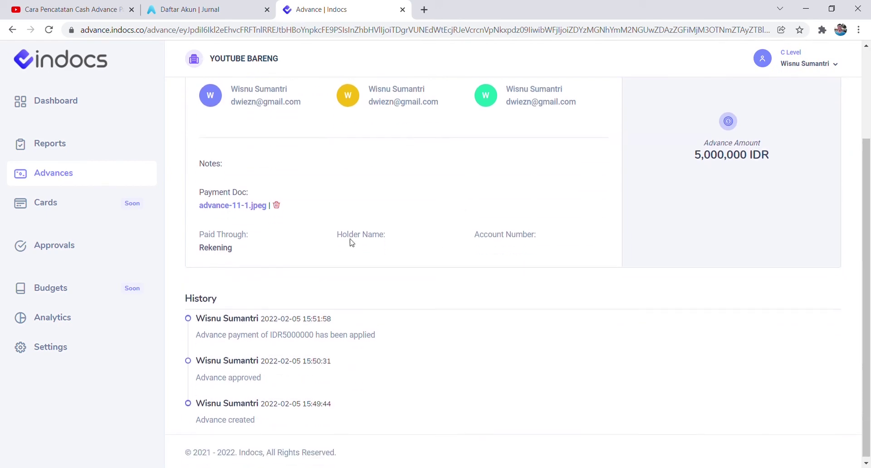
{"action": "left_click", "coordinate": [217, 205]}
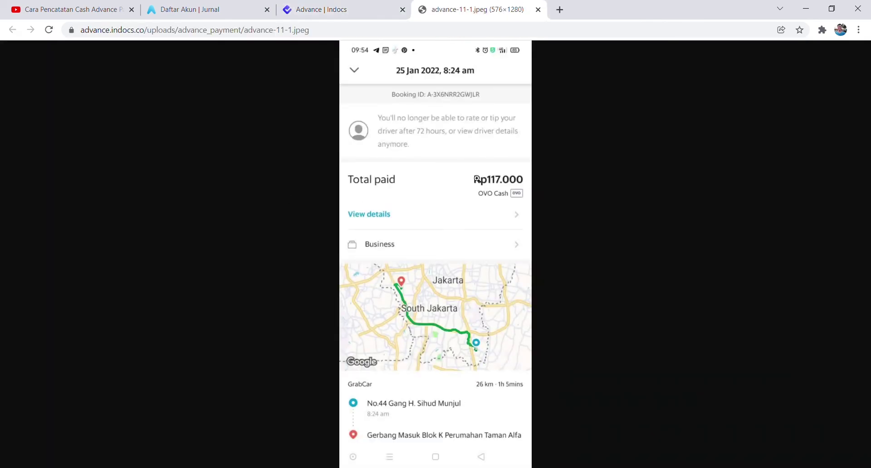
{"action": "left_click", "coordinate": [364, 6]}
{"action": "left_click", "coordinate": [538, 10]}
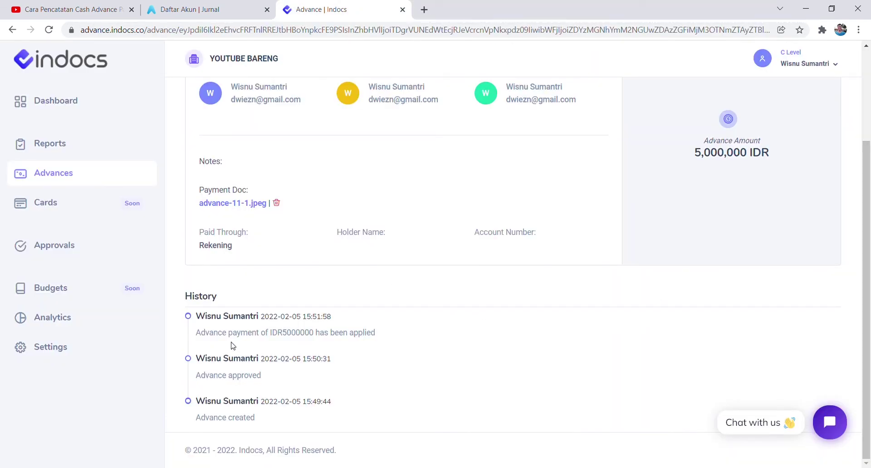
{"action": "left_click_drag", "start_coordinate": [234, 334], "coordinate": [367, 336]}
{"action": "left_click", "coordinate": [365, 358]}
{"action": "scroll", "coordinate": [643, 348], "scroll_direction": "up", "scroll_amount": 3}
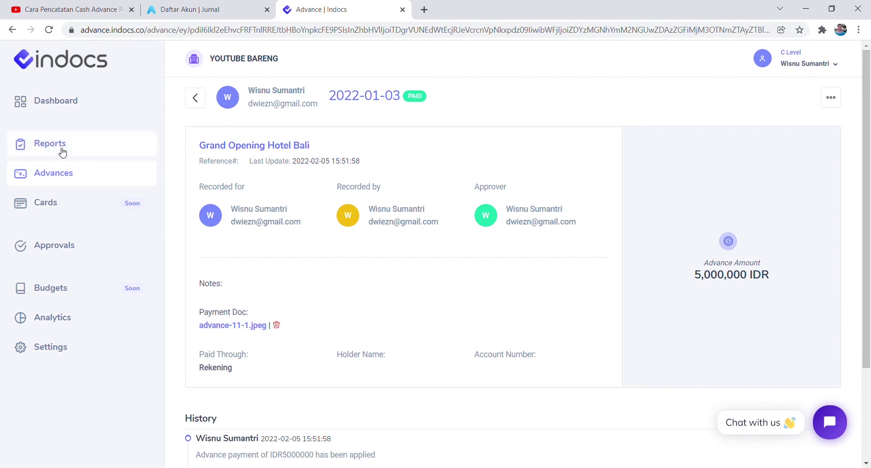
Recheck the advance's date in the list, then go to the empty Reports page.
{"action": "left_click", "coordinate": [63, 152]}
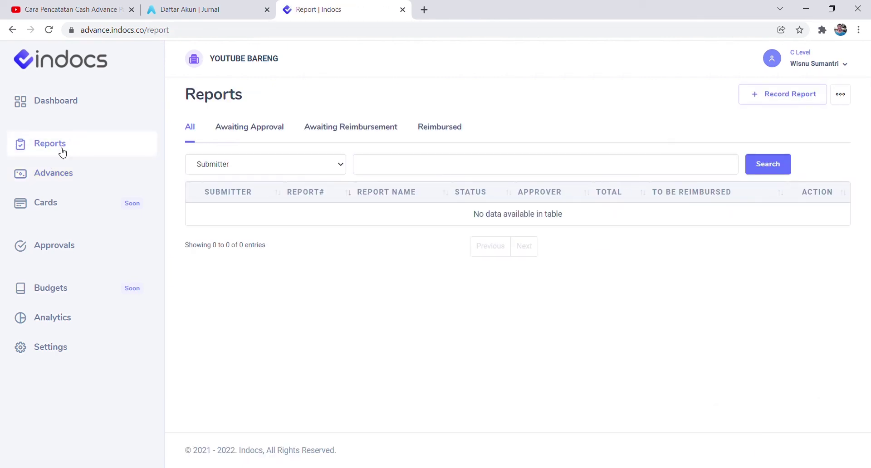
{"action": "left_click", "coordinate": [58, 174]}
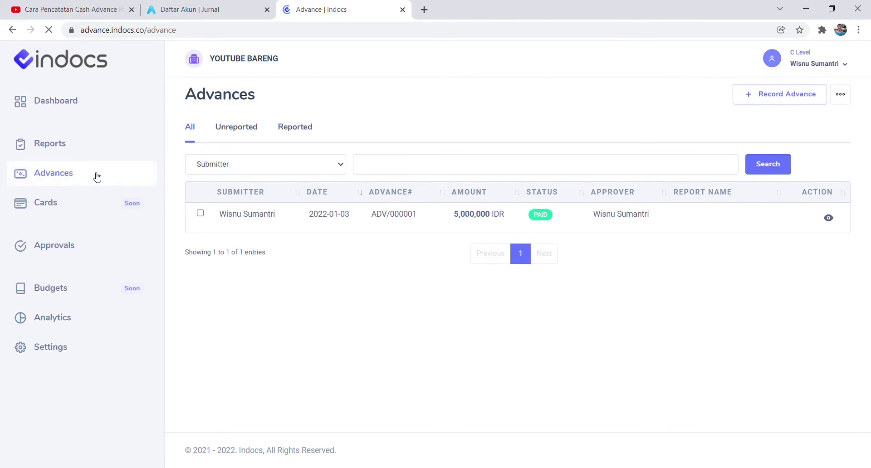
{"action": "left_click_drag", "start_coordinate": [323, 221], "coordinate": [353, 218]}
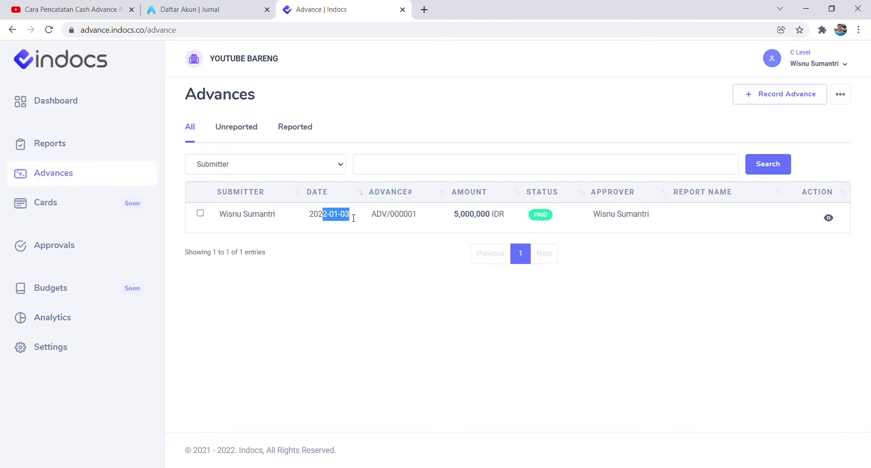
{"action": "left_click", "coordinate": [61, 154]}
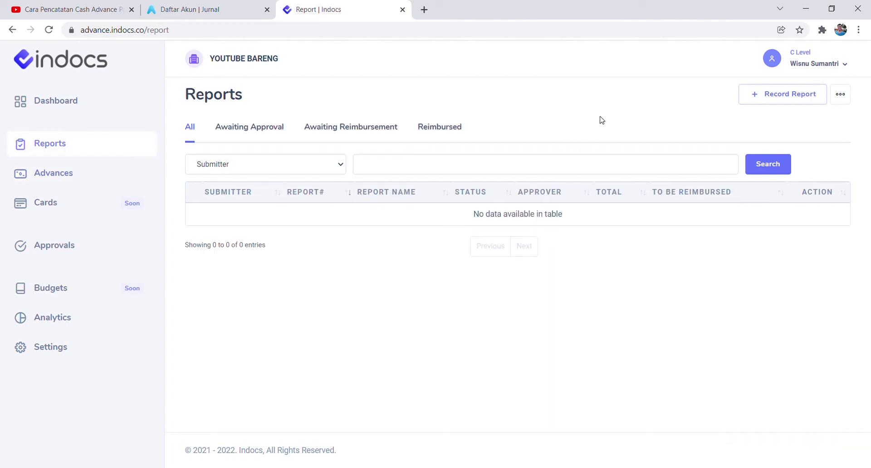
Start a new report named 'Grand Opening Hotel Bali' with purpose Untuk Biaya Host.
{"action": "left_click", "coordinate": [798, 94]}
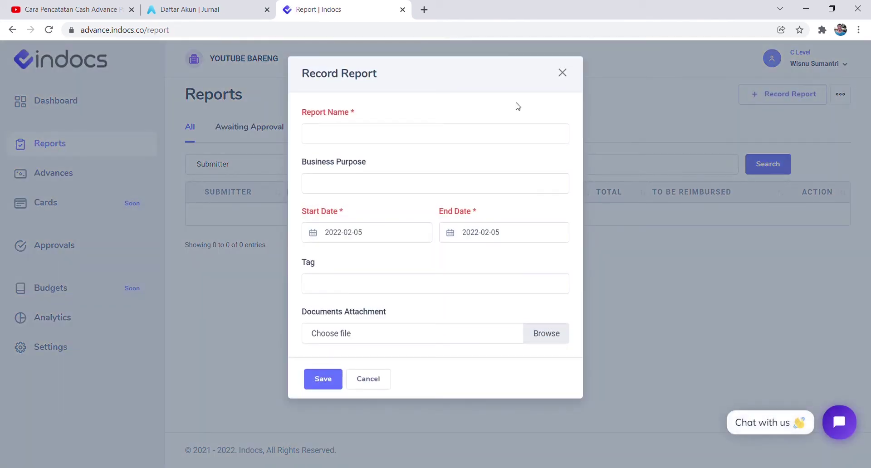
{"action": "left_click", "coordinate": [393, 138]}
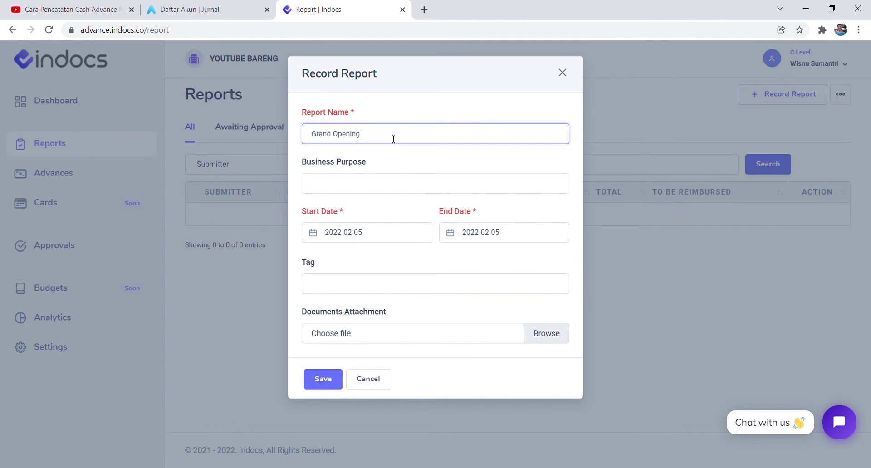
{"action": "type", "text": "Grand Opening Hotel Bali"}
{"action": "left_click", "coordinate": [371, 184]}
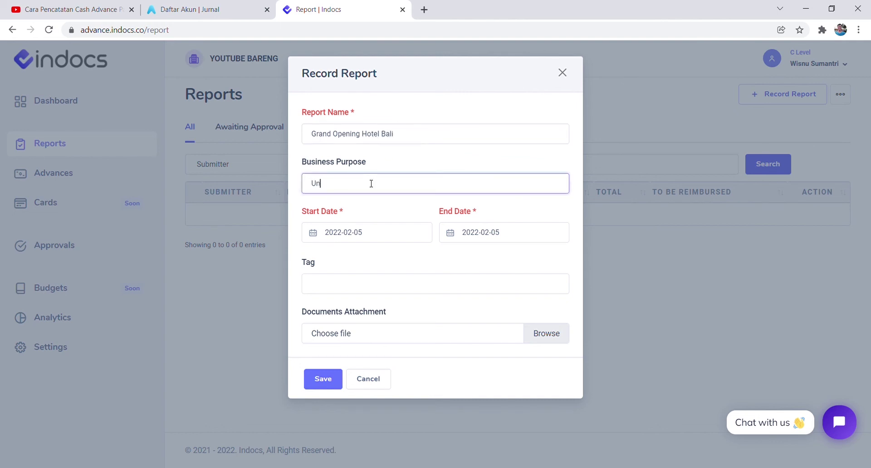
{"action": "type", "text": "Untuk Biaya Host"}
Set dates 2022-01-10 to 2022-01-31, tag Project Baru, and save the report.
{"action": "left_click", "coordinate": [341, 232]}
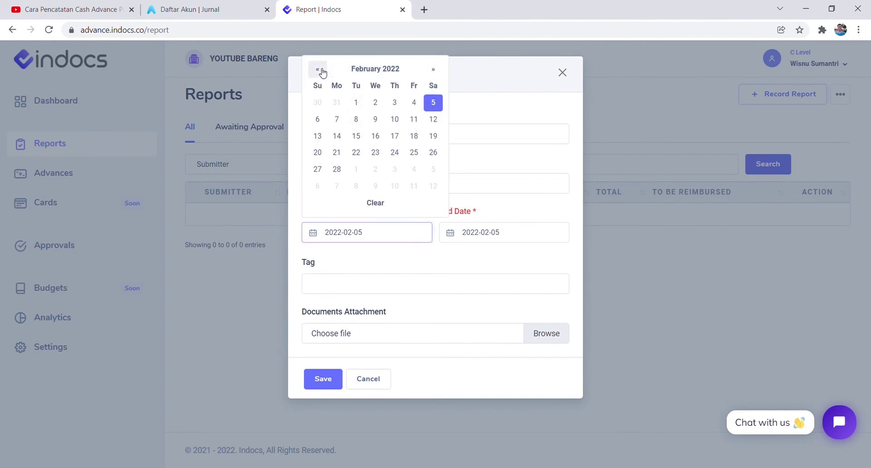
{"action": "left_click", "coordinate": [318, 69]}
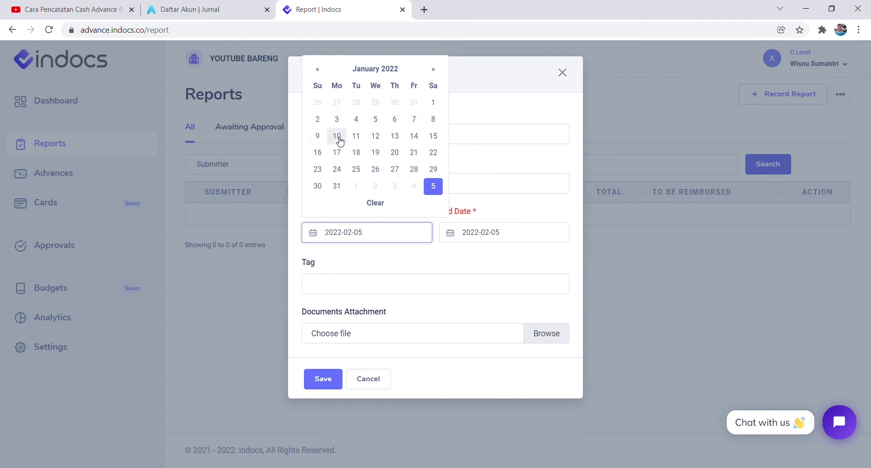
{"action": "left_click", "coordinate": [337, 136]}
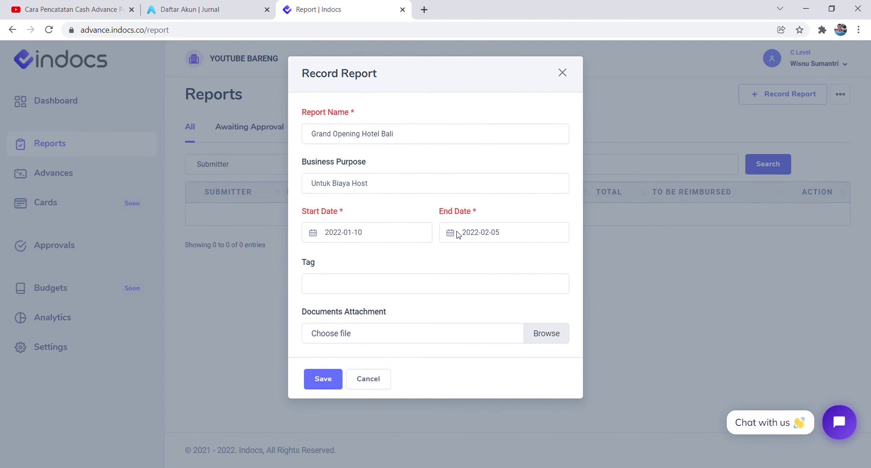
{"action": "left_click", "coordinate": [474, 233]}
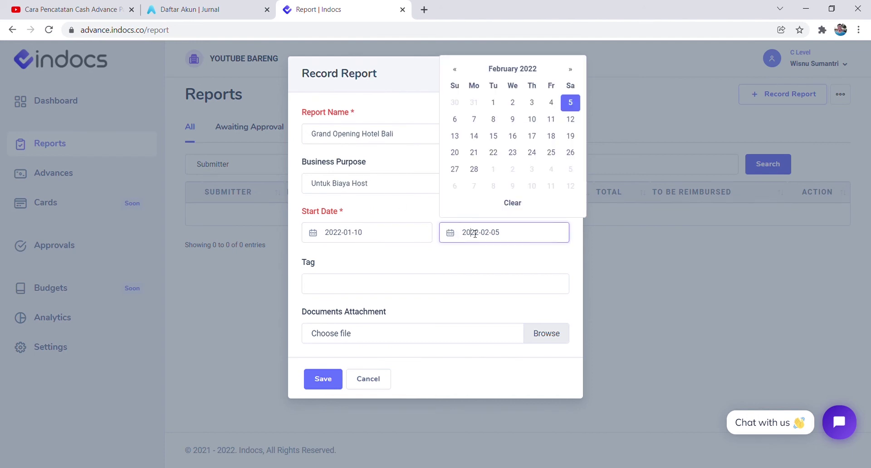
{"action": "left_click", "coordinate": [479, 103]}
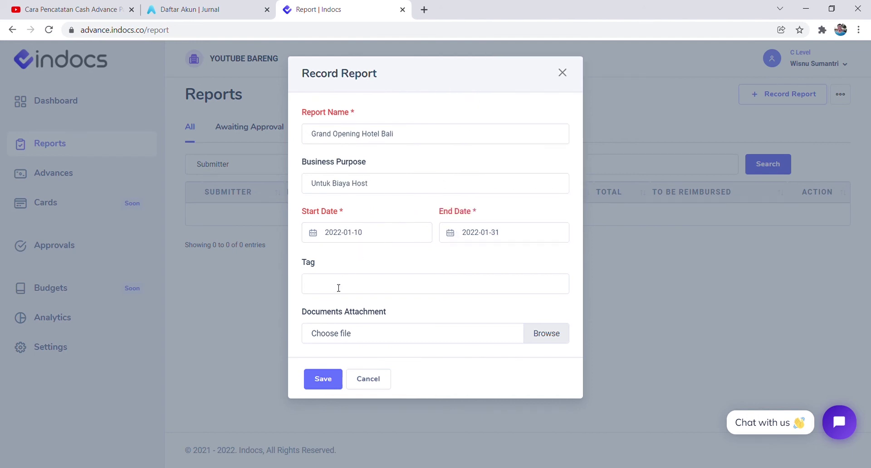
{"action": "left_click", "coordinate": [339, 288]}
{"action": "left_click", "coordinate": [336, 305]}
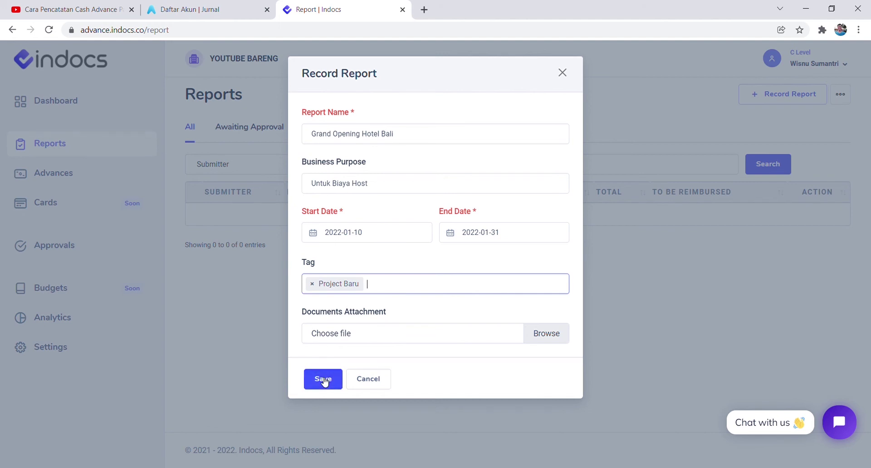
{"action": "left_click", "coordinate": [323, 382]}
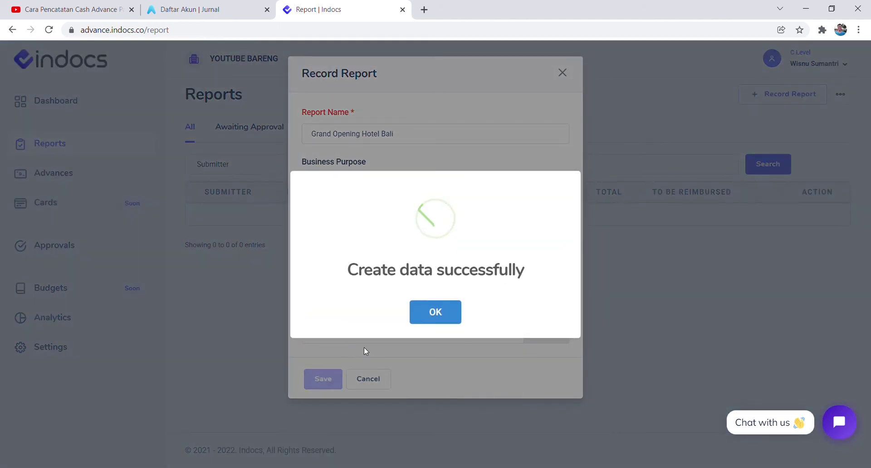
{"action": "left_click", "coordinate": [424, 318]}
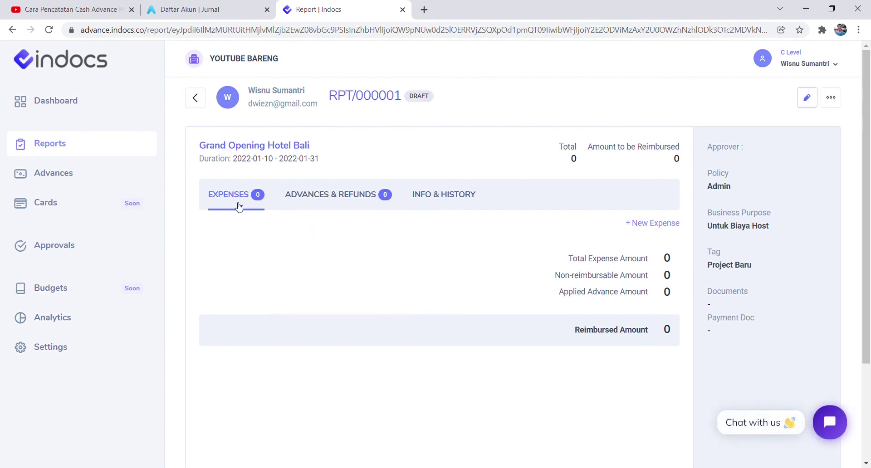
Apply the 5,000,000 advance of 2022-01-03 to RPT/000001, then start a new expense.
{"action": "left_click", "coordinate": [329, 197]}
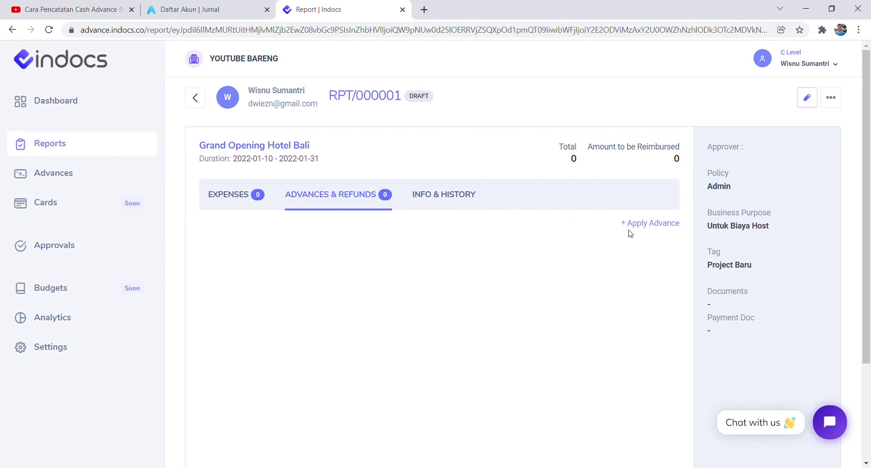
{"action": "left_click", "coordinate": [646, 224]}
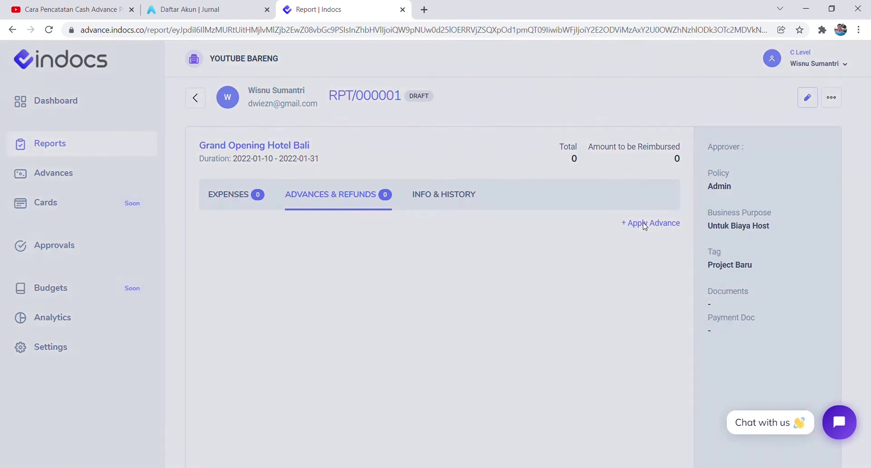
{"action": "left_click_drag", "start_coordinate": [500, 122], "coordinate": [536, 119]}
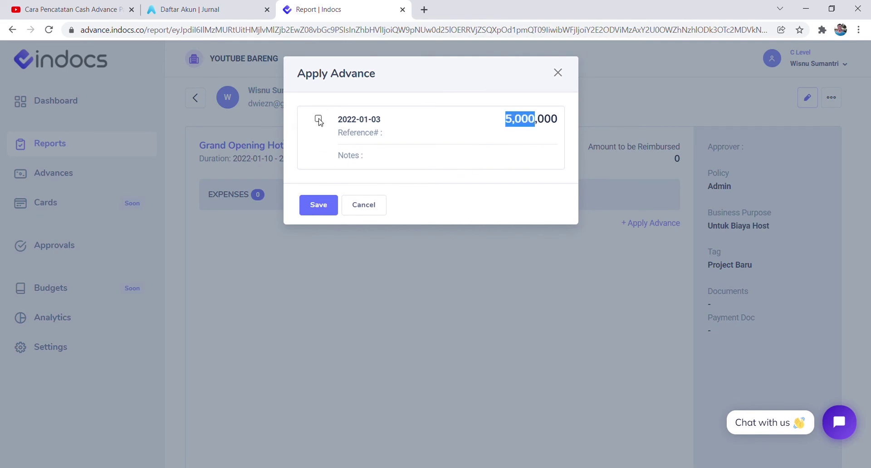
{"action": "left_click", "coordinate": [325, 206]}
{"action": "left_click", "coordinate": [437, 313]}
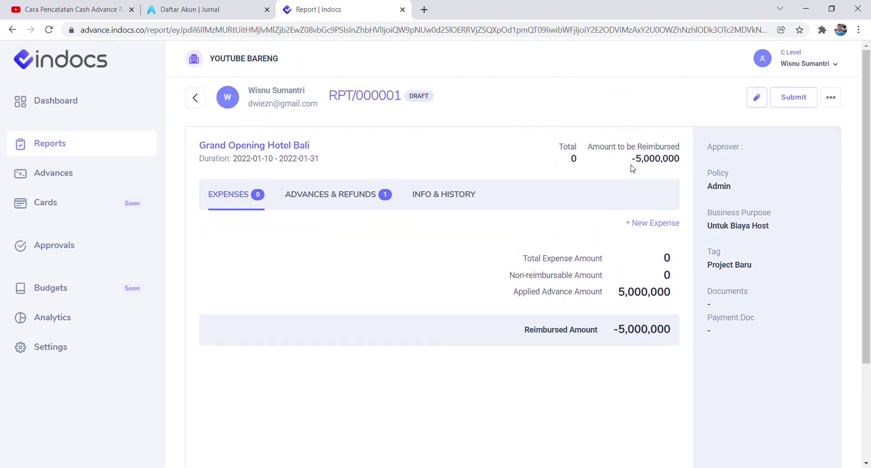
{"action": "left_click_drag", "start_coordinate": [631, 163], "coordinate": [645, 164]}
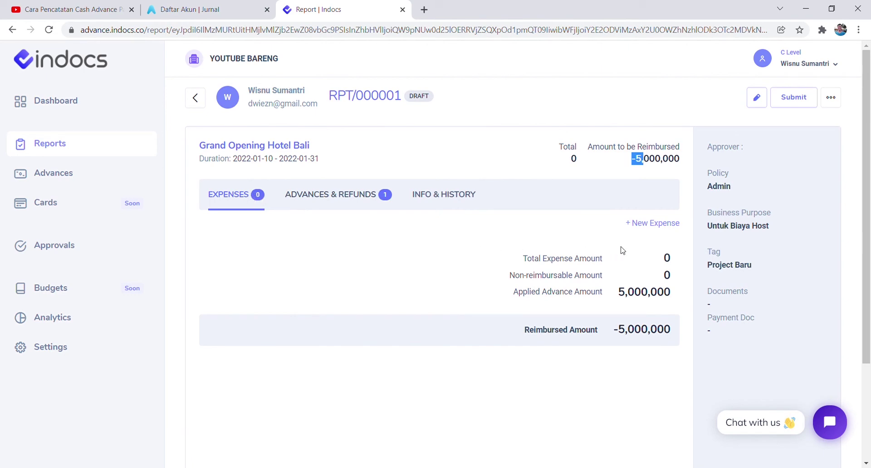
{"action": "left_click", "coordinate": [646, 223]}
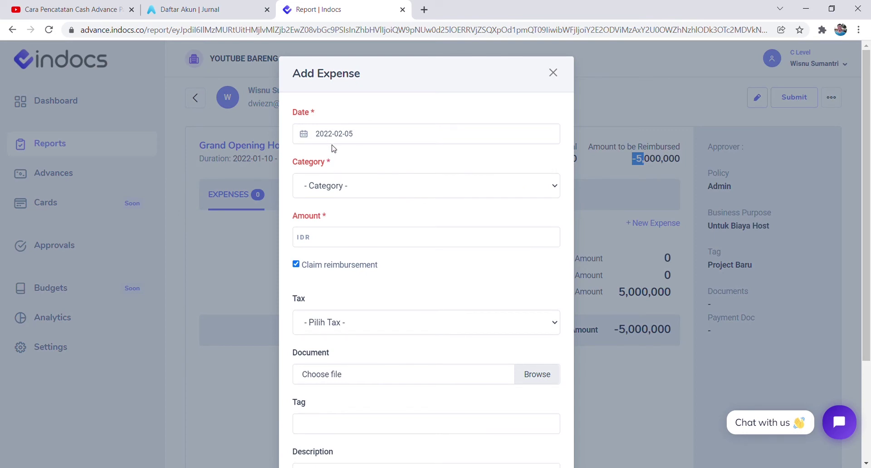
Set the expense date 2022-01-11, category Iklan & Promosi, amount 2,100,000.
{"action": "left_click", "coordinate": [336, 133]}
{"action": "left_click", "coordinate": [310, 163]}
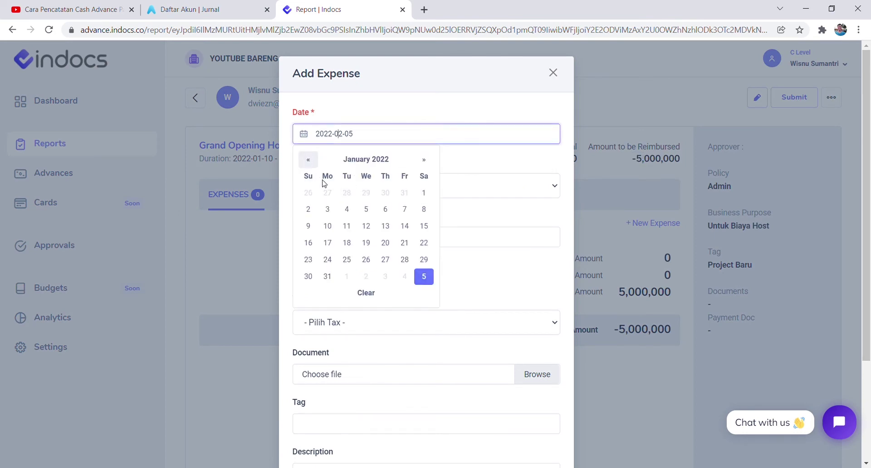
{"action": "left_click", "coordinate": [347, 227]}
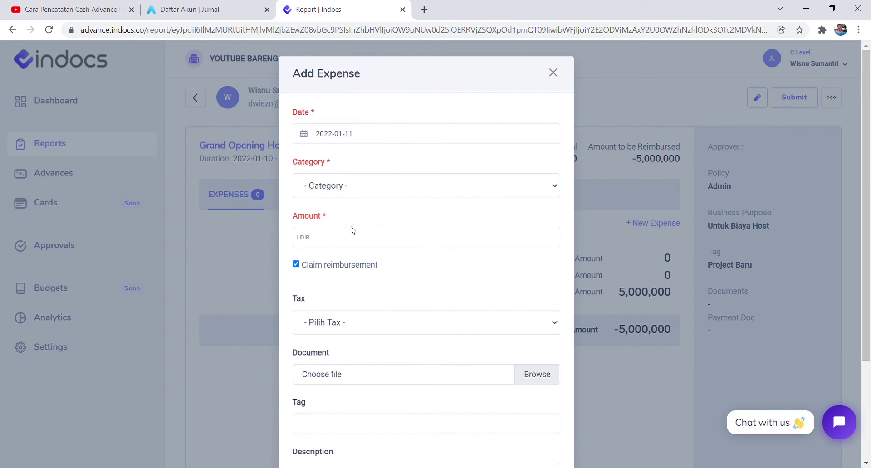
{"action": "left_click", "coordinate": [352, 190]}
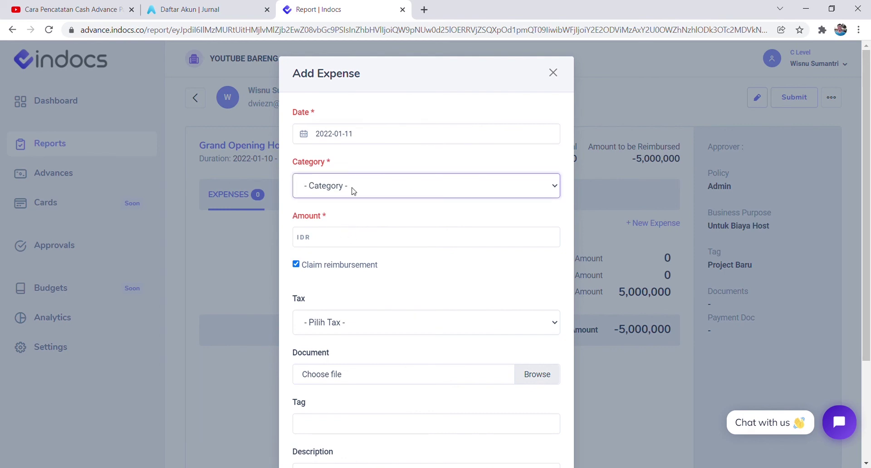
{"action": "left_click", "coordinate": [352, 220]}
{"action": "left_click", "coordinate": [359, 239]}
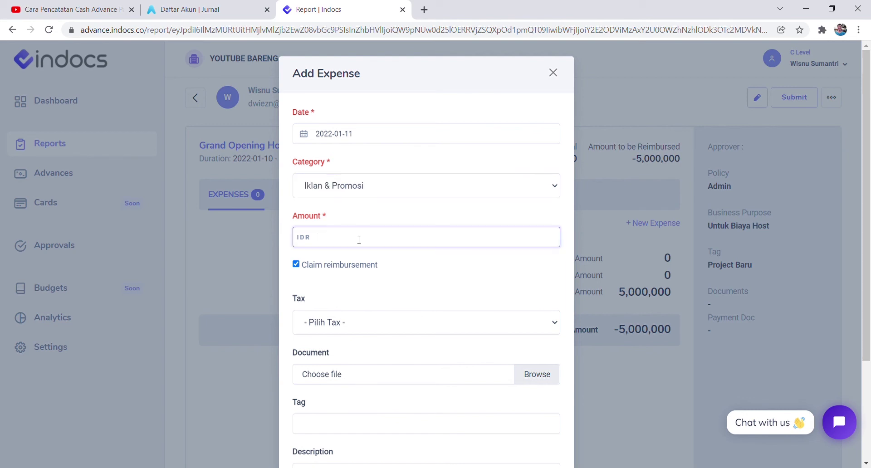
{"action": "type", "text": "2,100,000"}
Leave the tax at none after trying PPN, and tag the expense Project Baru.
{"action": "scroll", "coordinate": [344, 295], "scroll_direction": "down", "scroll_amount": 1}
{"action": "left_click", "coordinate": [346, 269]}
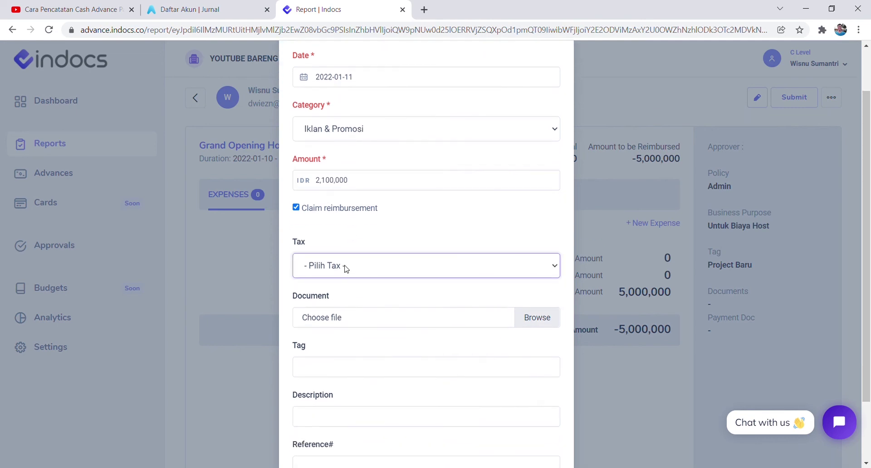
{"action": "left_click", "coordinate": [342, 301]}
{"action": "left_click", "coordinate": [347, 266]}
{"action": "left_click", "coordinate": [335, 281]}
{"action": "left_click", "coordinate": [360, 231]}
{"action": "scroll", "coordinate": [361, 231], "scroll_direction": "down", "scroll_amount": 1}
{"action": "scroll", "coordinate": [361, 227], "scroll_direction": "down", "scroll_amount": 1}
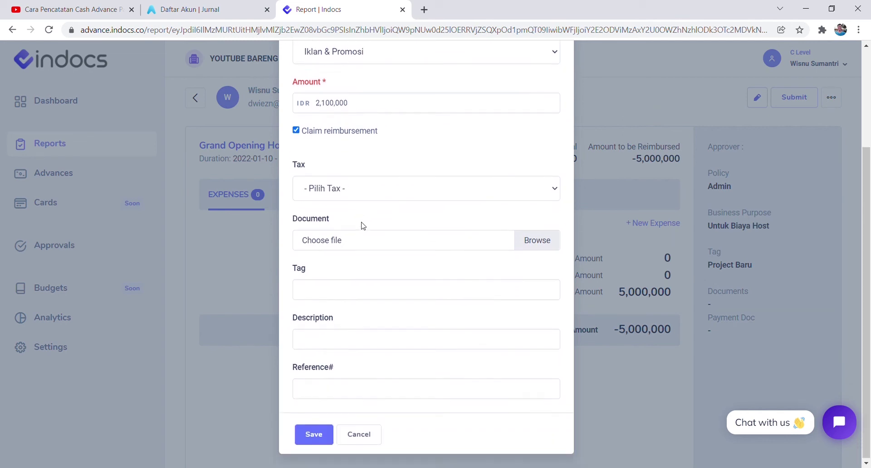
{"action": "double_click", "coordinate": [300, 219]}
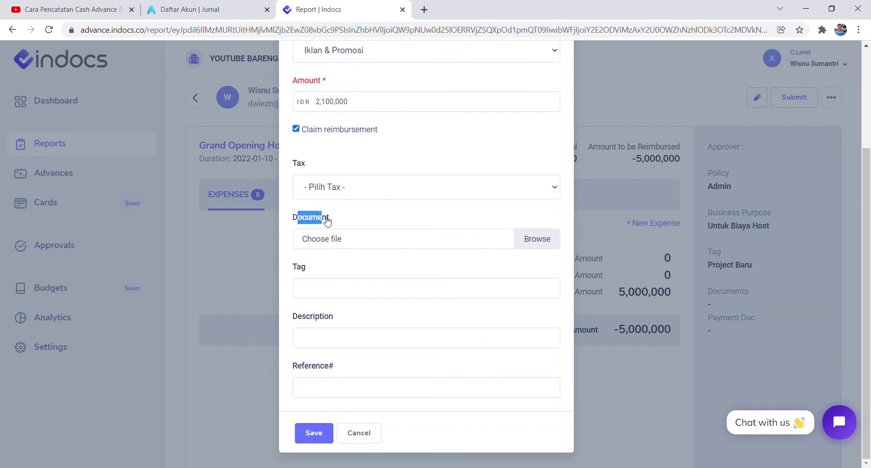
{"action": "left_click", "coordinate": [340, 288]}
{"action": "left_click", "coordinate": [333, 312]}
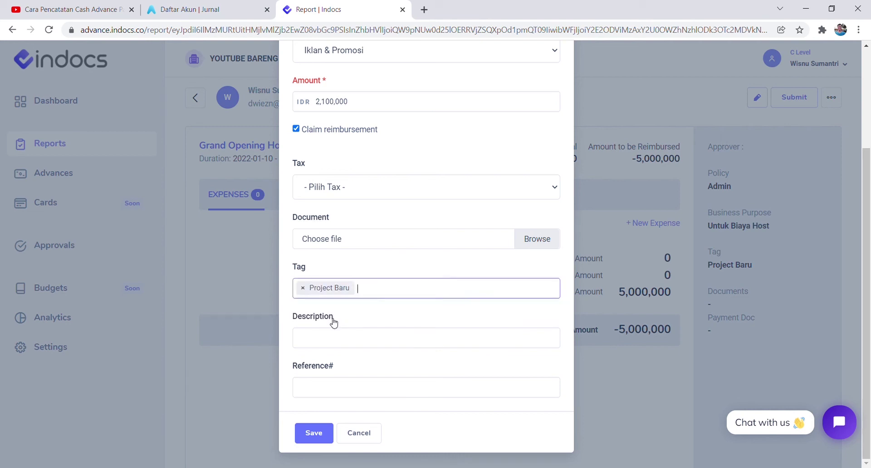
Add description 'Untuk Bayar Youtuber' and a reference number, save, and start another expense.
{"action": "left_click", "coordinate": [331, 337]}
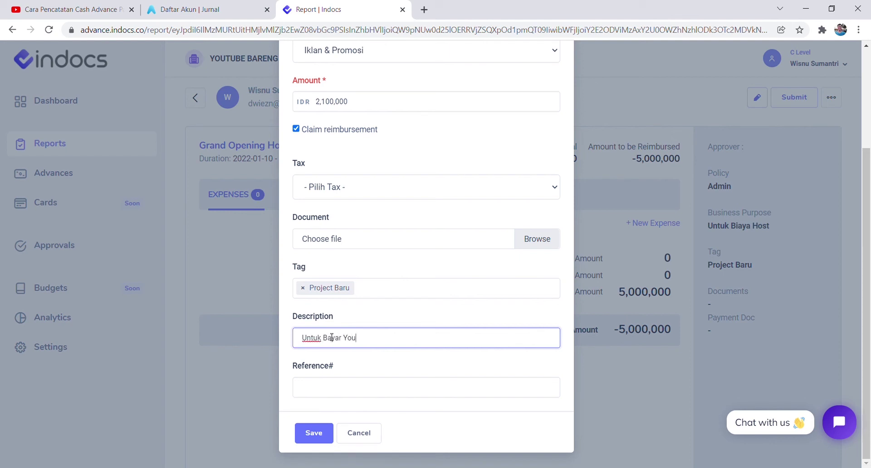
{"action": "left_click", "coordinate": [349, 397]}
{"action": "type", "text": "239ufh"}
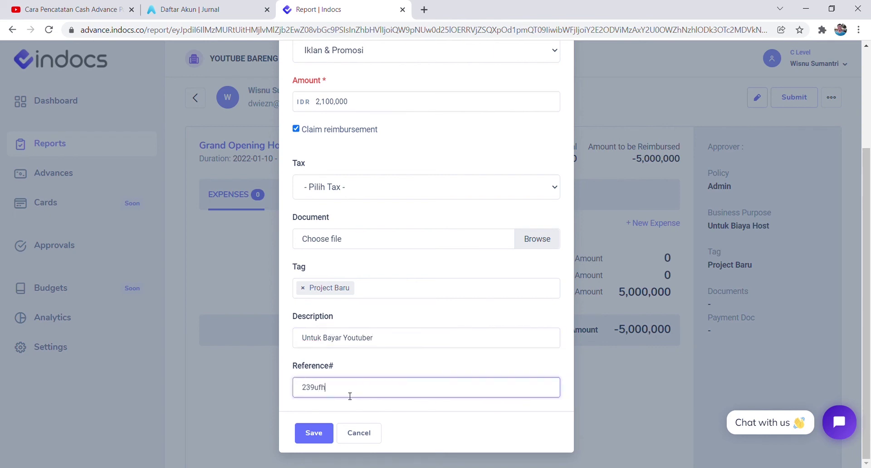
{"action": "type", "text": "93282930"}
{"action": "left_click", "coordinate": [314, 432]}
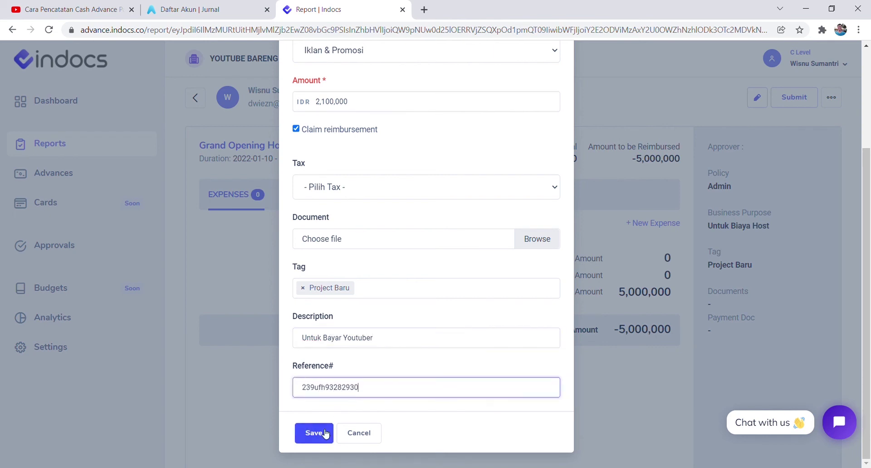
{"action": "left_click", "coordinate": [435, 310]}
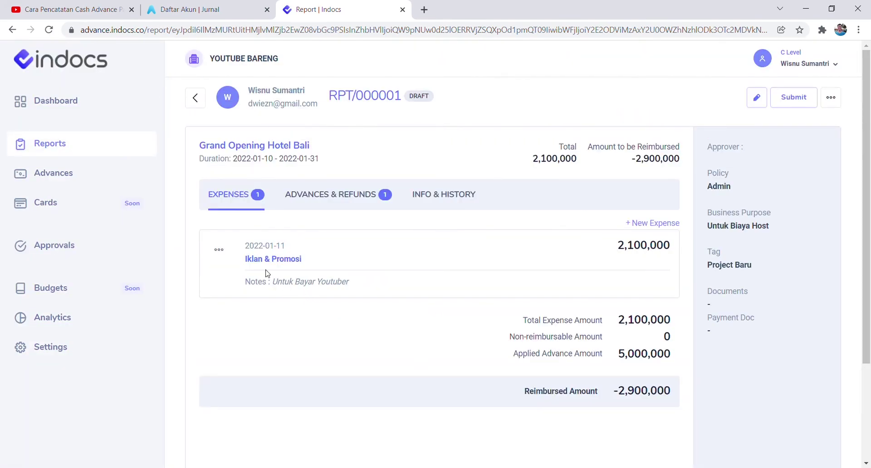
{"action": "left_click", "coordinate": [635, 223]}
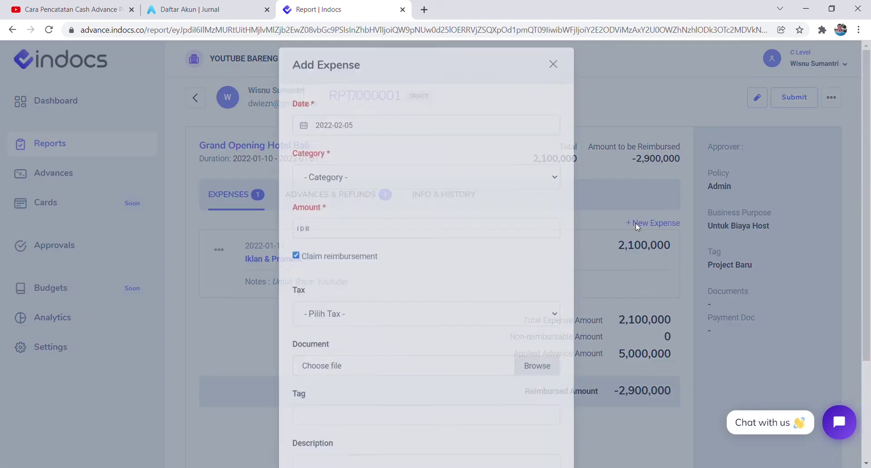
Set date 2022-01-19, category Bensin, Tol dan Parkir - Penjualan, amount 900,000.
{"action": "left_click", "coordinate": [358, 134]}
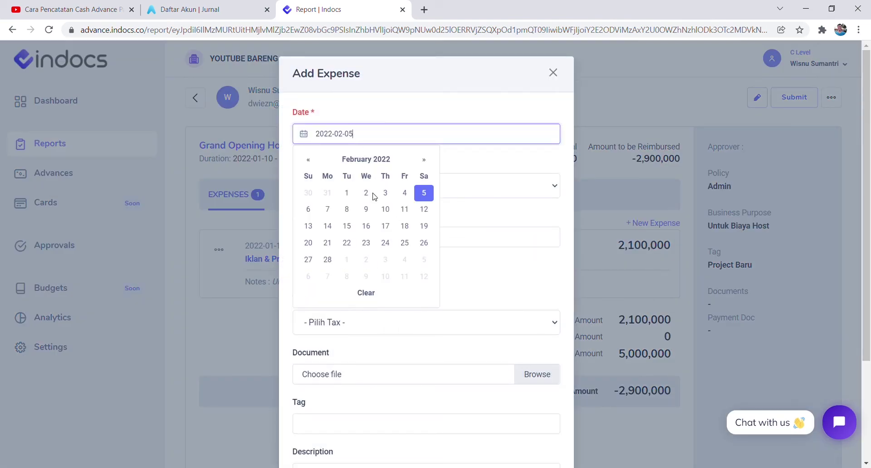
{"action": "left_click", "coordinate": [311, 159]}
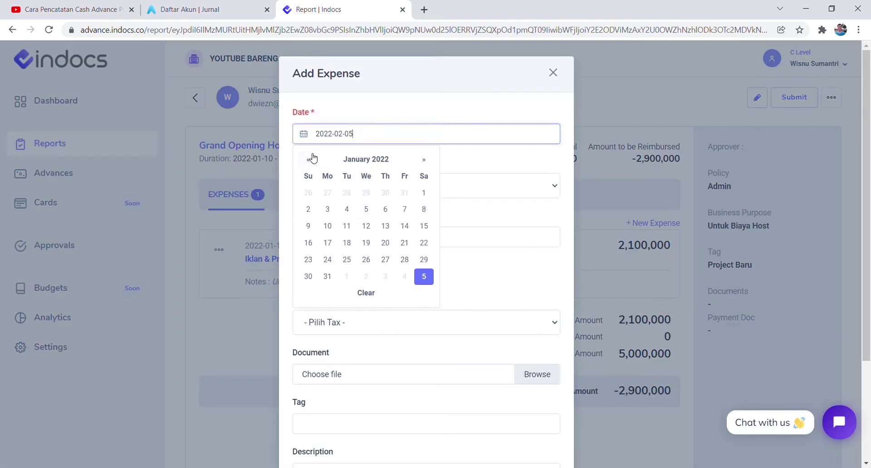
{"action": "left_click", "coordinate": [368, 242]}
{"action": "left_click", "coordinate": [329, 241]}
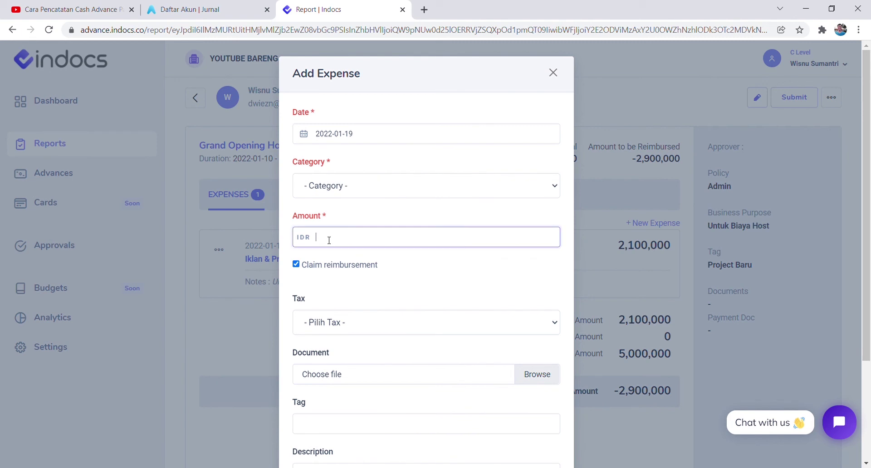
{"action": "left_click", "coordinate": [388, 191]}
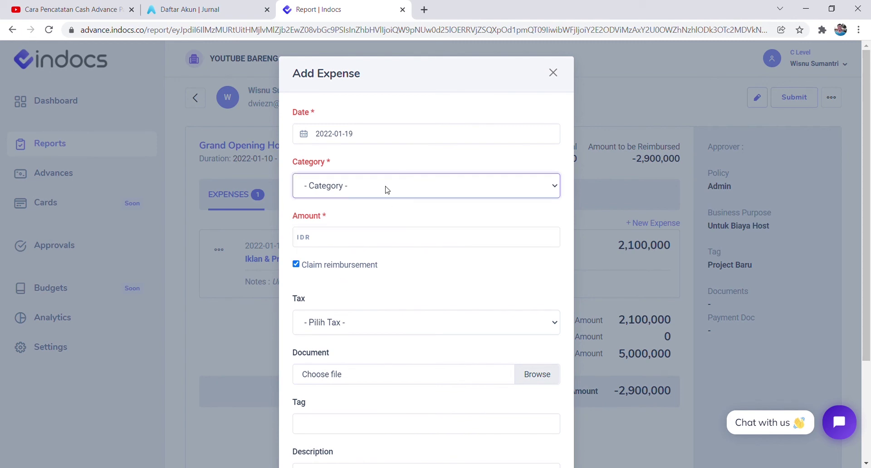
{"action": "left_click", "coordinate": [371, 228]}
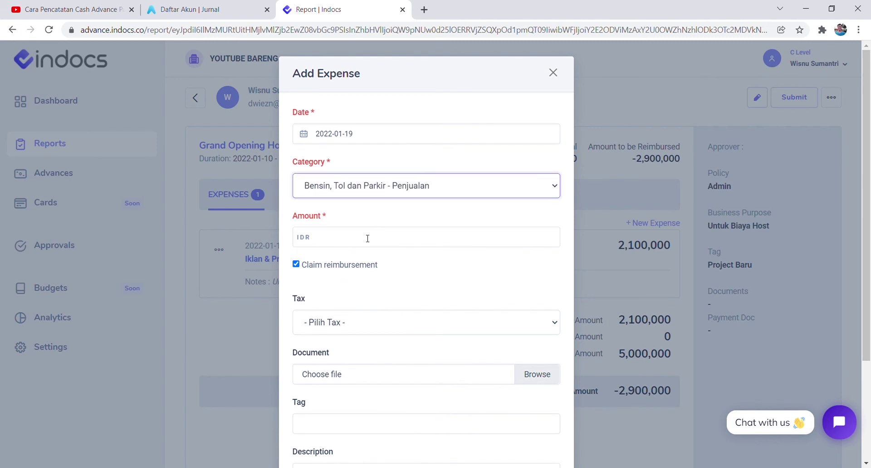
{"action": "left_click", "coordinate": [368, 238]}
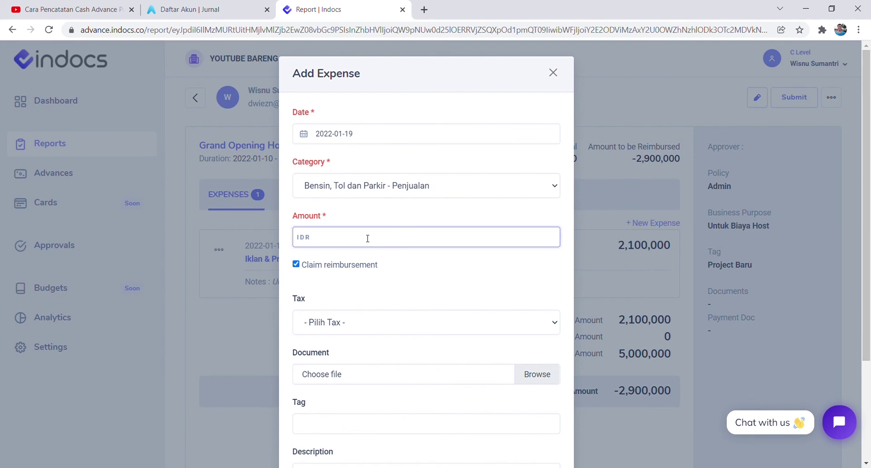
{"action": "type", "text": "900,000"}
Tag Project Baru, describe 'Akomodasi Selama di Bali', add a reference number, and save.
{"action": "scroll", "coordinate": [357, 327], "scroll_direction": "down", "scroll_amount": 3}
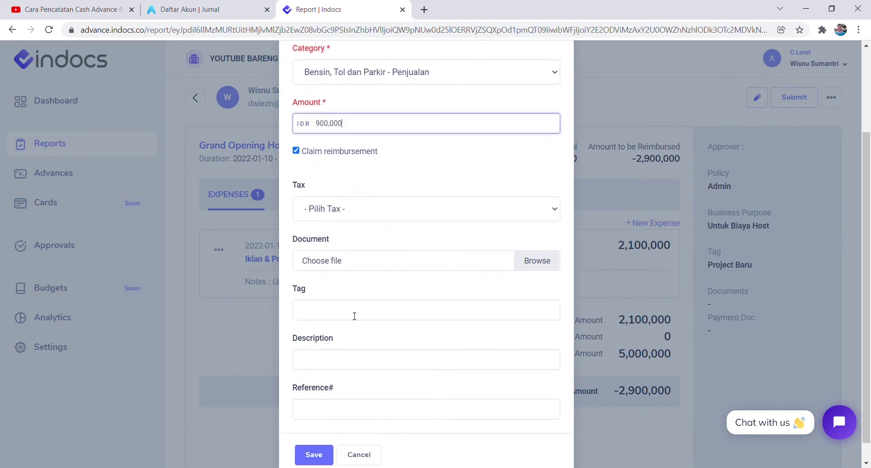
{"action": "left_click", "coordinate": [354, 316]}
{"action": "left_click", "coordinate": [342, 333]}
{"action": "left_click", "coordinate": [338, 347]}
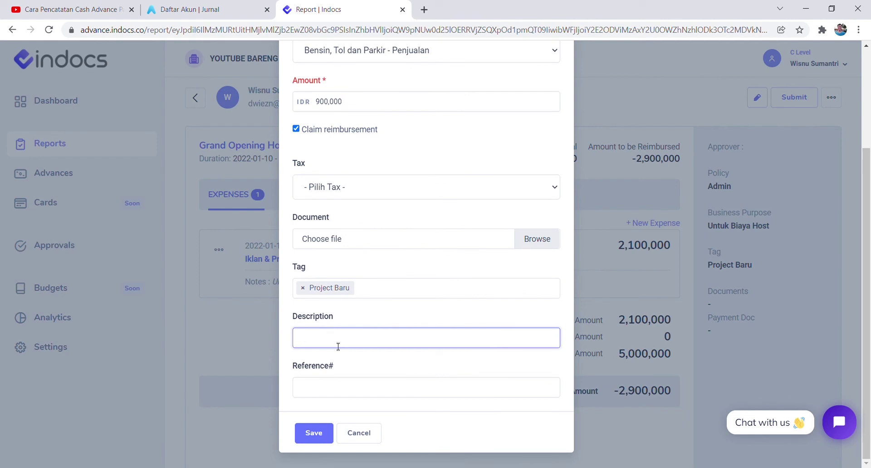
{"action": "type", "text": "Akomodasi Selama di Bali"}
{"action": "left_click", "coordinate": [323, 391]}
{"action": "type", "text": "293ufkwjf230"}
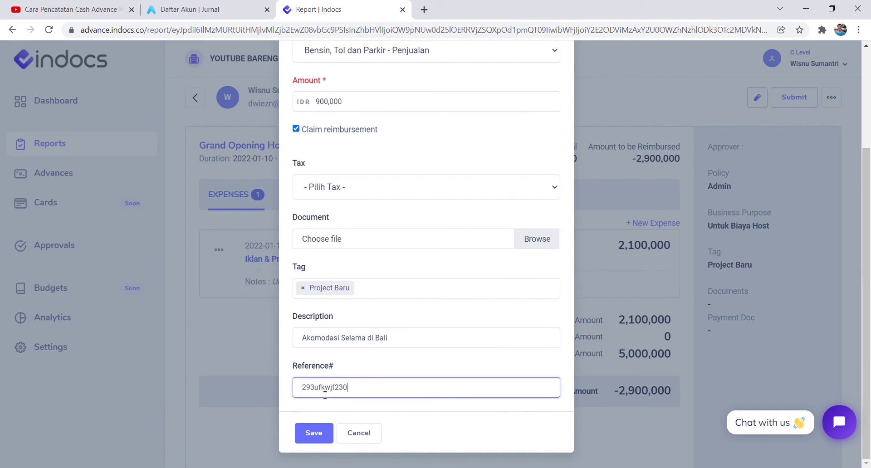
{"action": "type", "text": "9203"}
{"action": "left_click", "coordinate": [310, 431]}
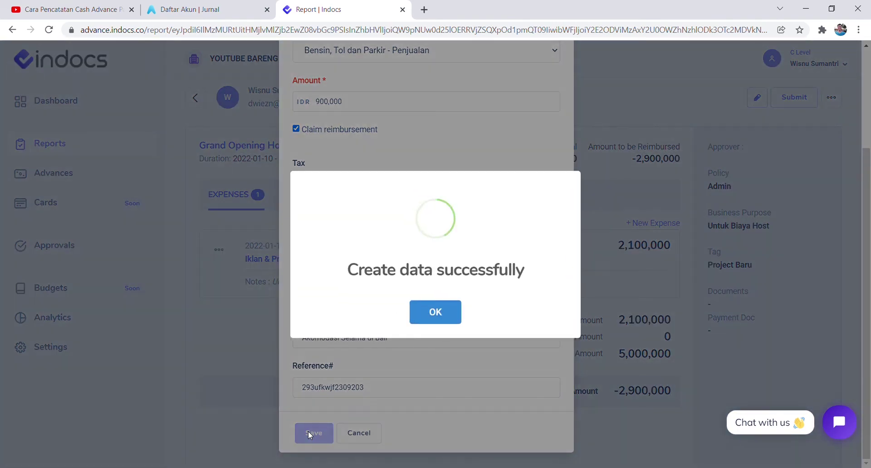
{"action": "left_click", "coordinate": [434, 319]}
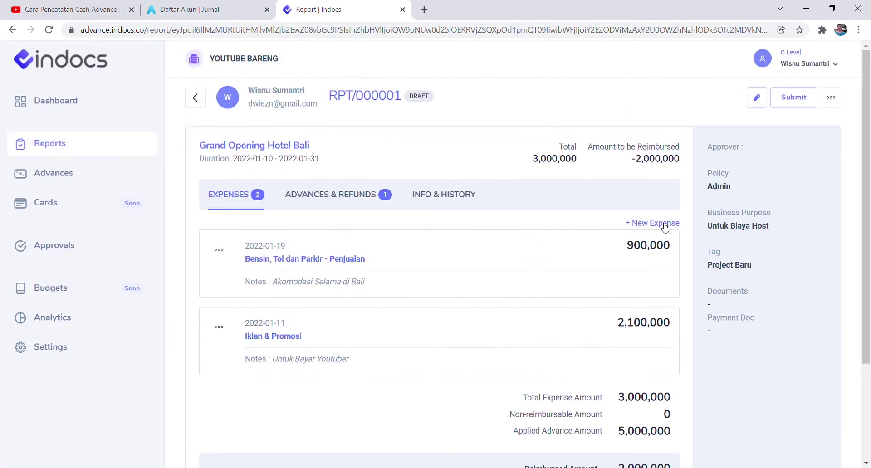
{"action": "scroll", "coordinate": [657, 295], "scroll_direction": "down", "scroll_amount": 2}
{"action": "scroll", "coordinate": [634, 209], "scroll_direction": "up", "scroll_amount": 2}
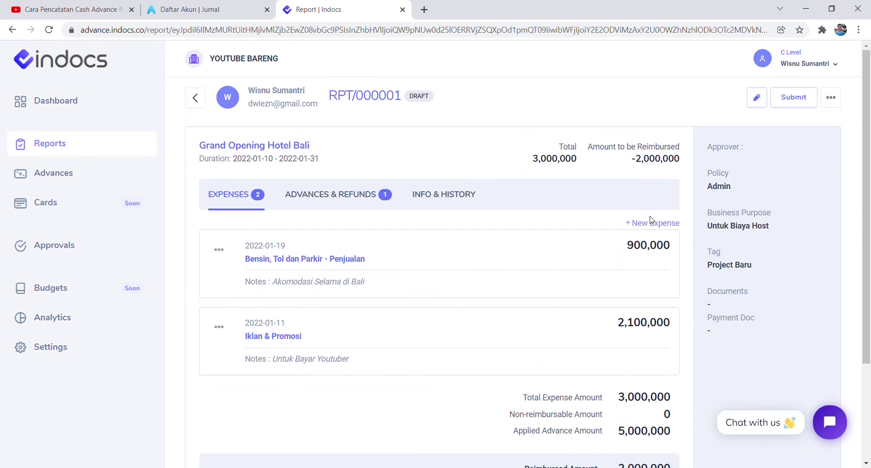
Add a new expense dated 26 Jan 2022 under Perjalanan Dinas - Penjualan for 1,500,000.
{"action": "left_click", "coordinate": [654, 224]}
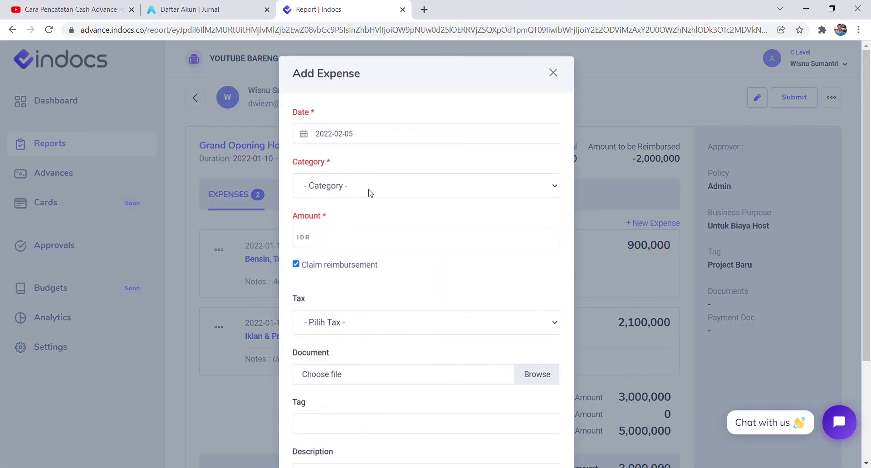
{"action": "left_click", "coordinate": [360, 143]}
{"action": "left_click", "coordinate": [308, 159]}
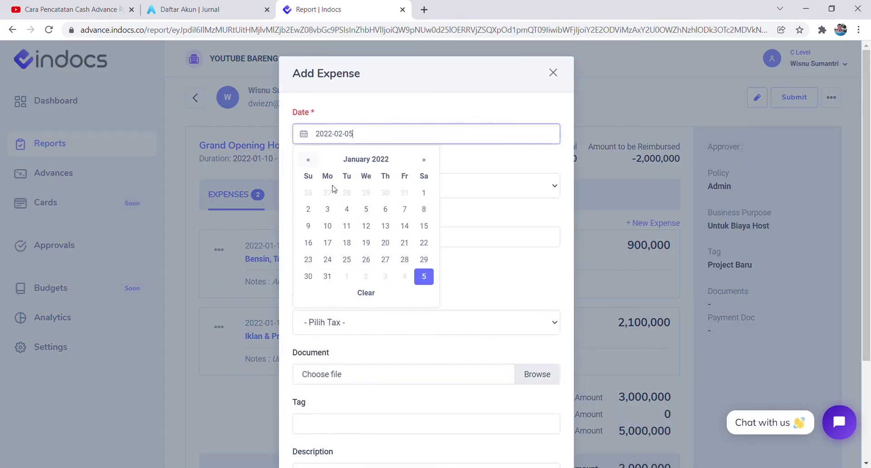
{"action": "left_click", "coordinate": [366, 259]}
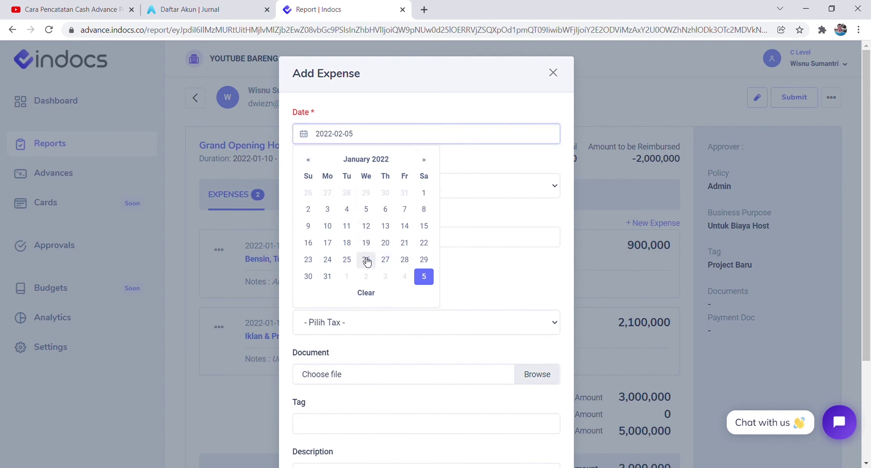
{"action": "left_click", "coordinate": [344, 192]}
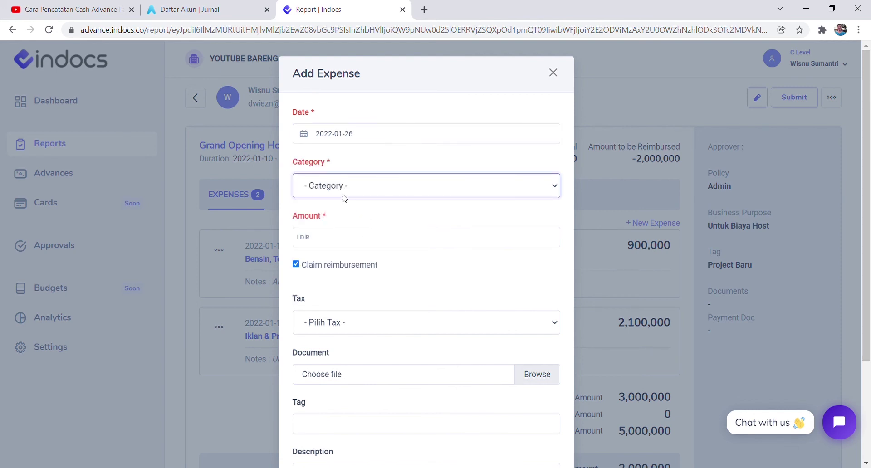
{"action": "left_click", "coordinate": [361, 241]}
{"action": "left_click", "coordinate": [368, 240]}
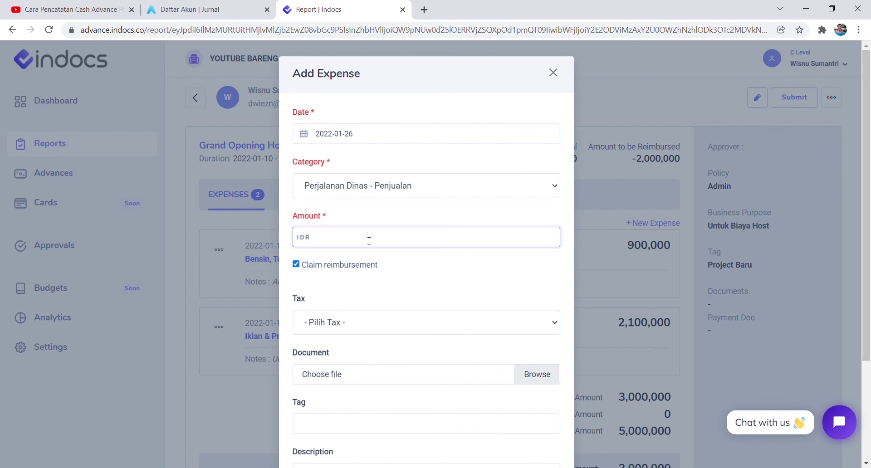
{"action": "type", "text": "1,500,000"}
{"action": "left_click", "coordinate": [327, 287]}
Tag the expense Project Baru, describe it as 'Tiket Pesawat dan PP', and save it.
{"action": "scroll", "coordinate": [327, 292], "scroll_direction": "down", "scroll_amount": 3}
{"action": "left_click", "coordinate": [329, 294]}
{"action": "left_click", "coordinate": [334, 311]}
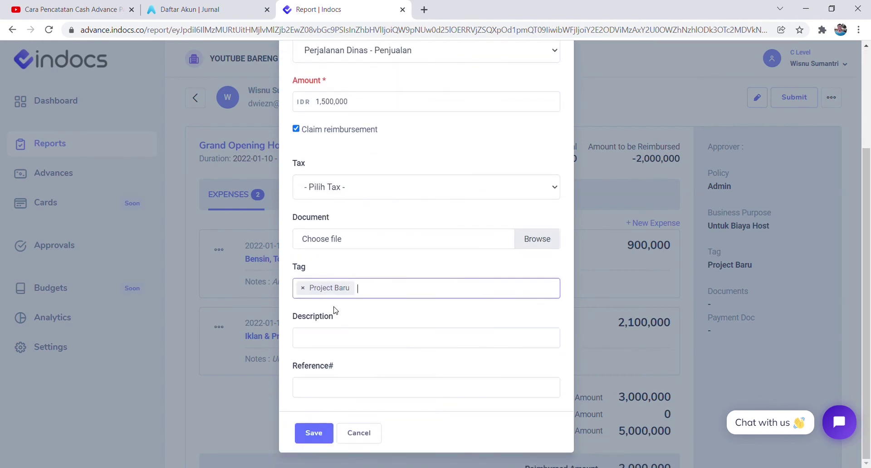
{"action": "left_click", "coordinate": [334, 336]}
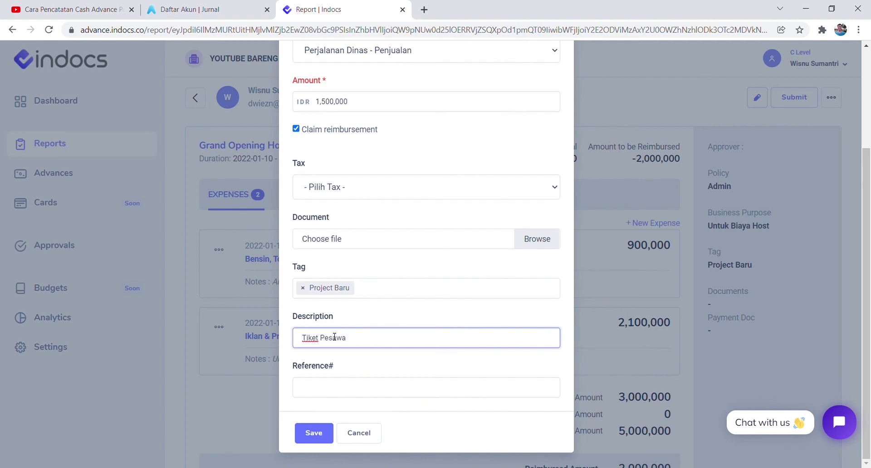
{"action": "type", "text": "Tiket Pesawat dan "}
{"action": "type", "text": "PP dan Hotel"}
{"action": "left_click", "coordinate": [315, 434]}
{"action": "left_click", "coordinate": [424, 317]}
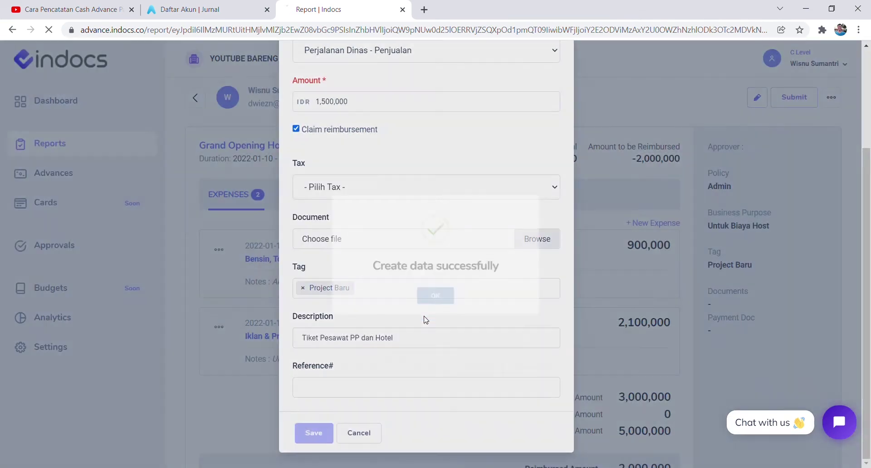
{"action": "scroll", "coordinate": [415, 322], "scroll_direction": "down", "scroll_amount": 4}
{"action": "scroll", "coordinate": [610, 360], "scroll_direction": "up", "scroll_amount": 4}
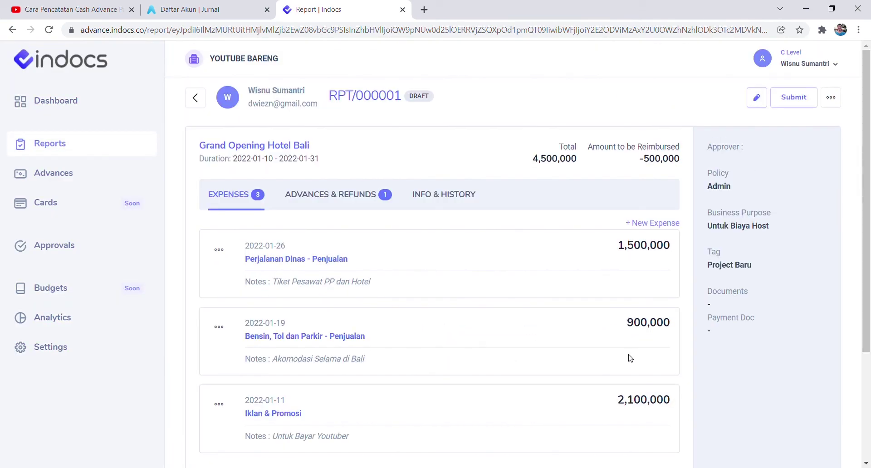
Review report RPT/000001, then submit it for approval and confirm.
{"action": "scroll", "coordinate": [630, 358], "scroll_direction": "down", "scroll_amount": 4}
{"action": "scroll", "coordinate": [625, 335], "scroll_direction": "up", "scroll_amount": 4}
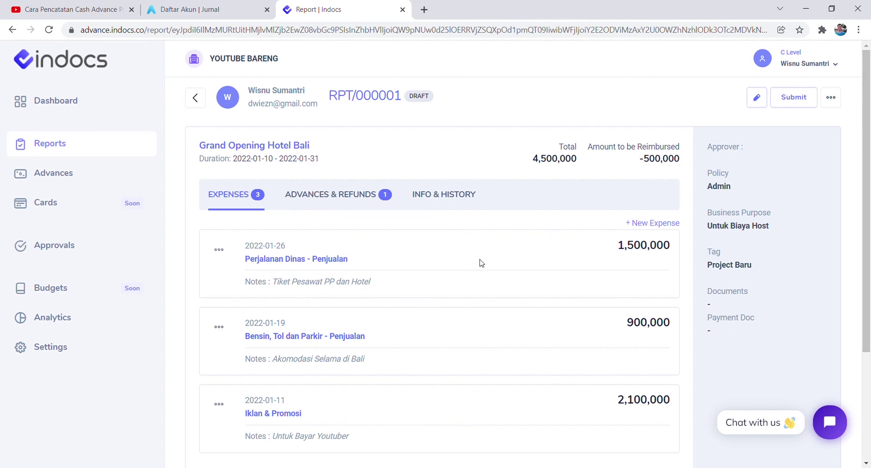
{"action": "scroll", "coordinate": [481, 262], "scroll_direction": "down", "scroll_amount": 3}
{"action": "scroll", "coordinate": [482, 262], "scroll_direction": "up", "scroll_amount": 3}
{"action": "scroll", "coordinate": [481, 264], "scroll_direction": "down", "scroll_amount": 3}
{"action": "scroll", "coordinate": [481, 264], "scroll_direction": "up", "scroll_amount": 3}
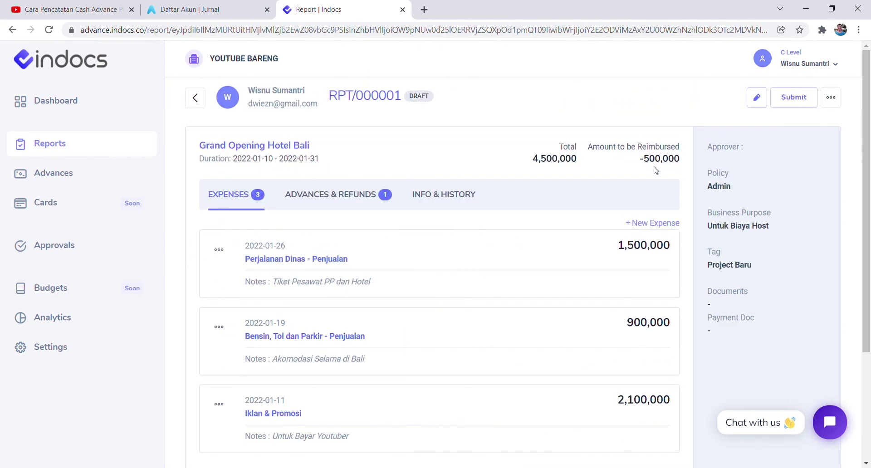
{"action": "left_click", "coordinate": [794, 103]}
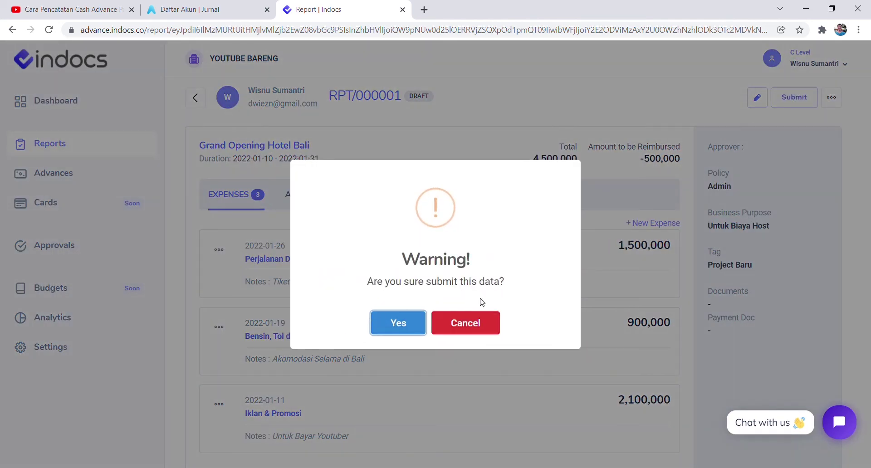
{"action": "left_click", "coordinate": [399, 323]}
{"action": "left_click", "coordinate": [434, 312]}
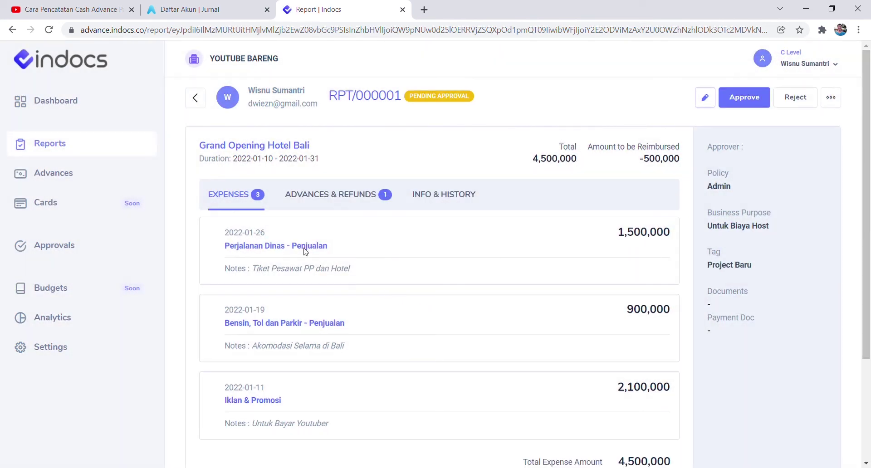
{"action": "left_click", "coordinate": [96, 146]}
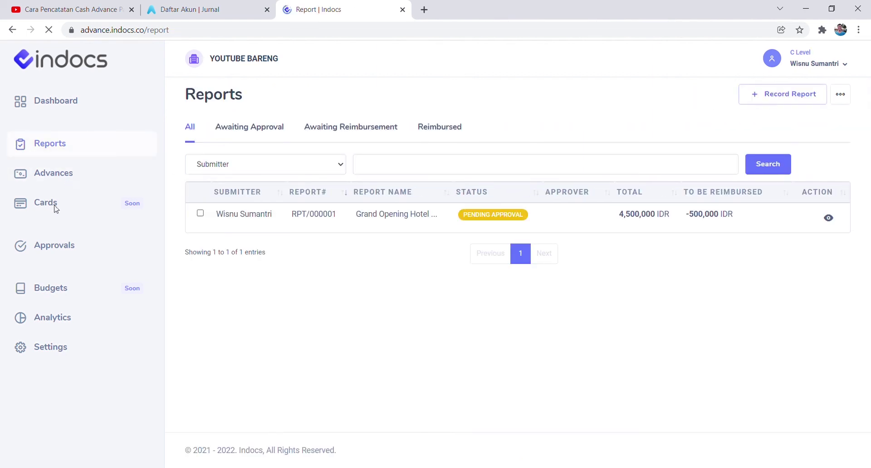
{"action": "left_click", "coordinate": [62, 249]}
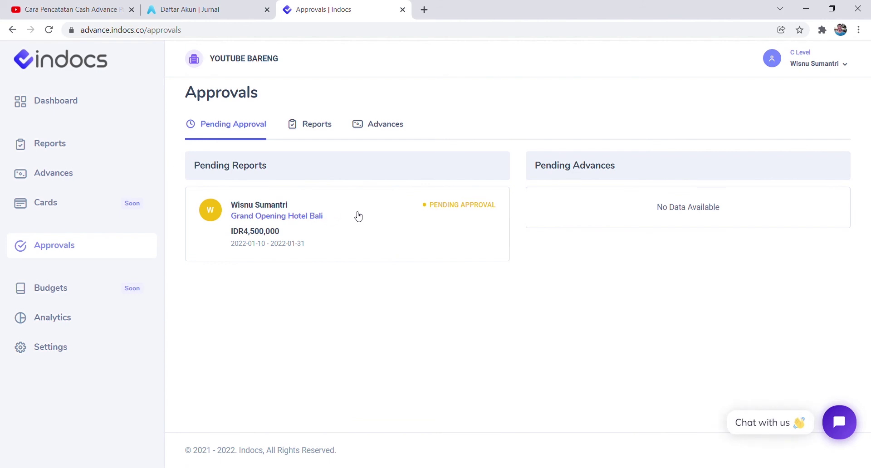
{"action": "left_click", "coordinate": [381, 225]}
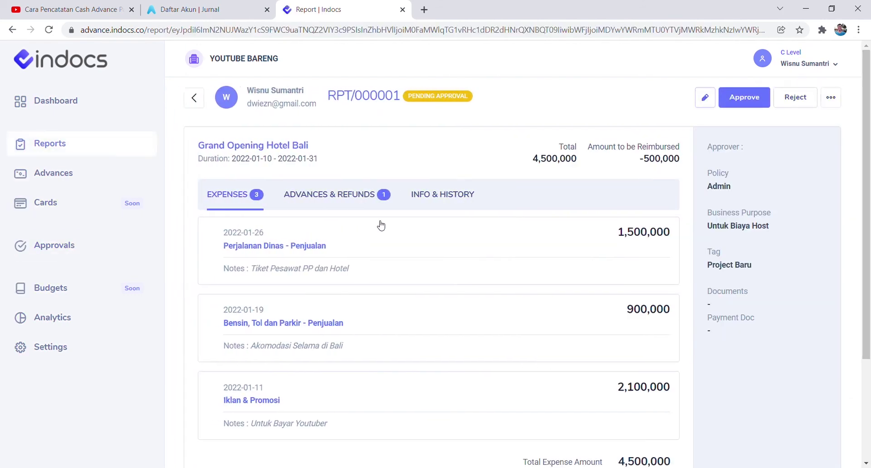
{"action": "scroll", "coordinate": [325, 269], "scroll_direction": "down", "scroll_amount": 2}
{"action": "scroll", "coordinate": [325, 268], "scroll_direction": "down", "scroll_amount": 1}
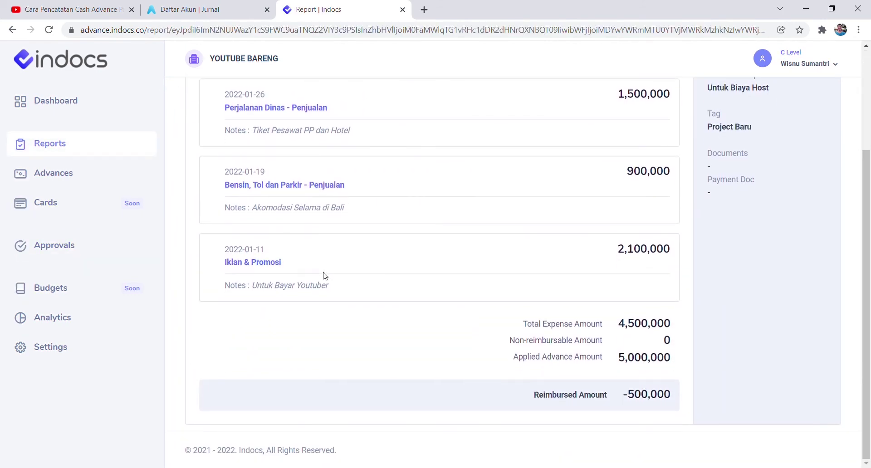
{"action": "scroll", "coordinate": [325, 276], "scroll_direction": "up", "scroll_amount": 3}
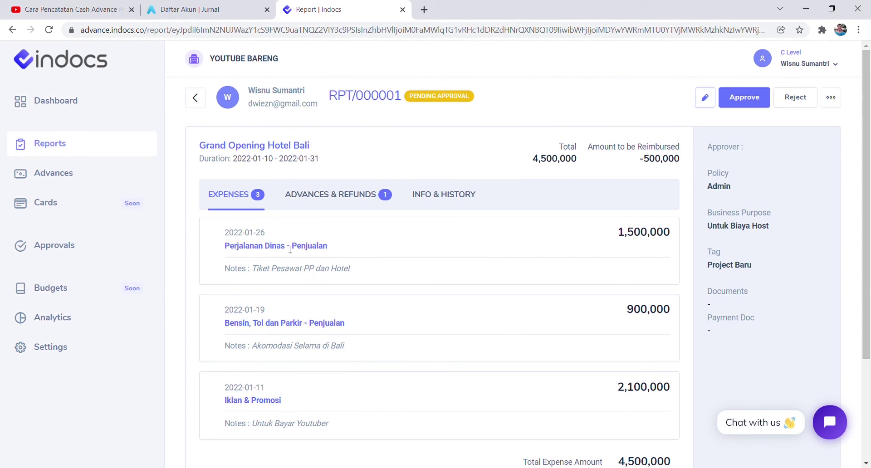
{"action": "left_click_drag", "start_coordinate": [267, 247], "coordinate": [330, 249]}
{"action": "left_click", "coordinate": [358, 263]}
{"action": "scroll", "coordinate": [345, 266], "scroll_direction": "down", "scroll_amount": 3}
{"action": "scroll", "coordinate": [336, 208], "scroll_direction": "up", "scroll_amount": 3}
{"action": "left_click", "coordinate": [335, 200]}
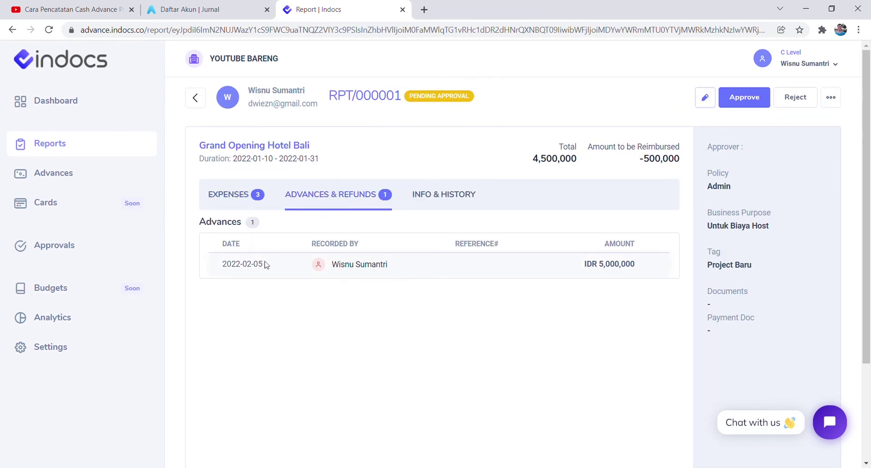
{"action": "left_click_drag", "start_coordinate": [258, 263], "coordinate": [247, 264]}
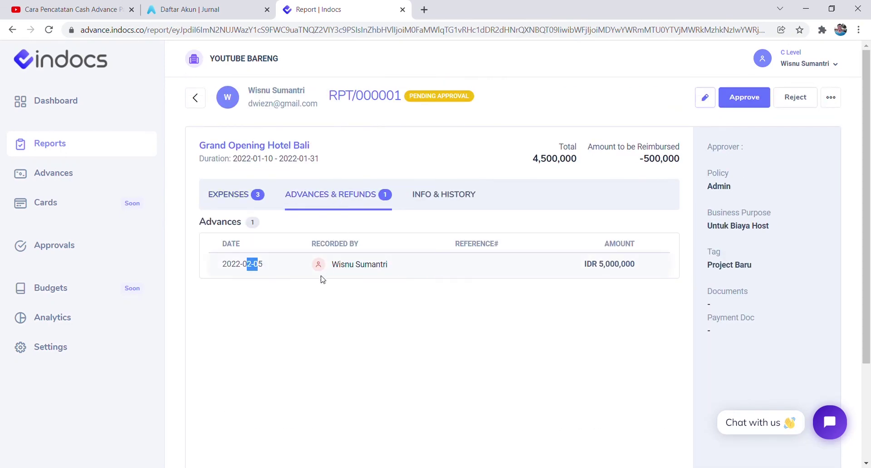
{"action": "left_click", "coordinate": [219, 196]}
{"action": "left_click", "coordinate": [431, 194]}
{"action": "scroll", "coordinate": [287, 264], "scroll_direction": "down", "scroll_amount": 3}
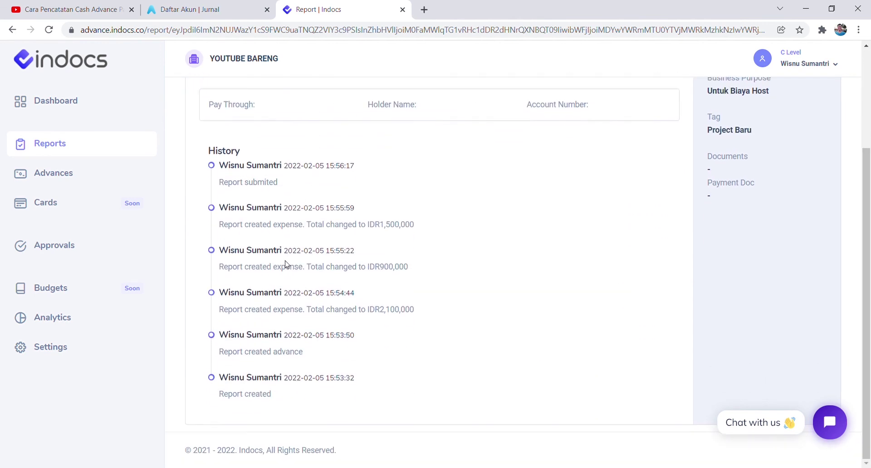
{"action": "scroll", "coordinate": [327, 239], "scroll_direction": "up", "scroll_amount": 3}
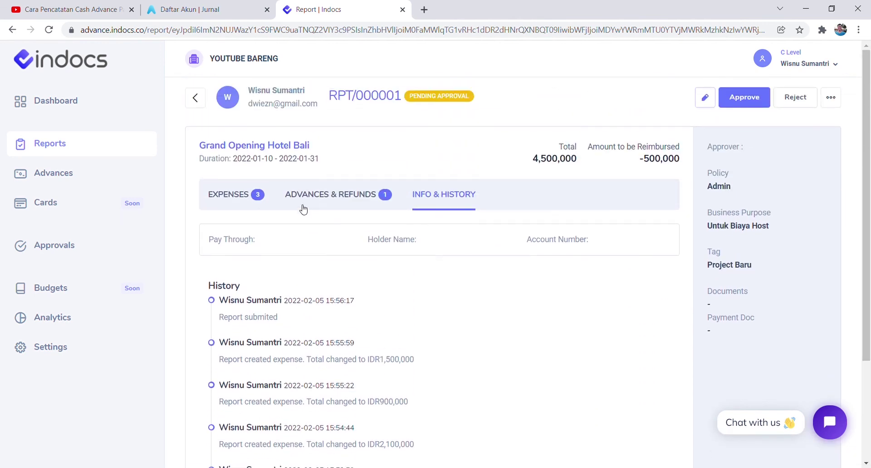
{"action": "left_click", "coordinate": [236, 202]}
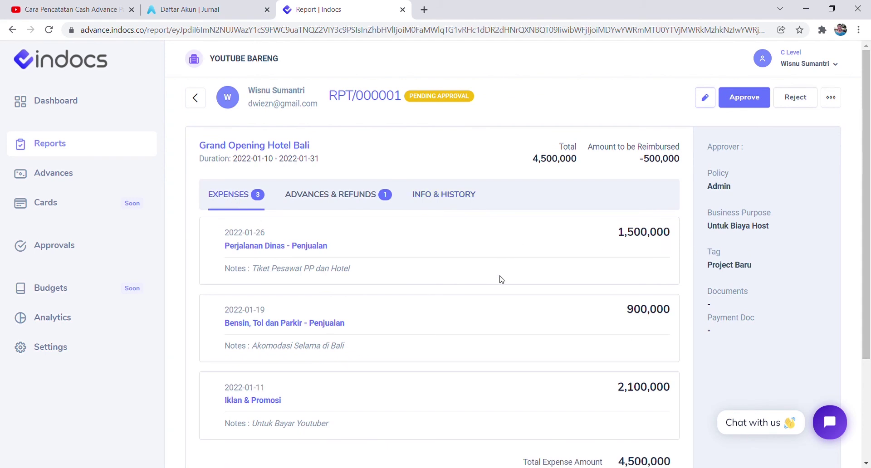
{"action": "scroll", "coordinate": [614, 213], "scroll_direction": "down", "scroll_amount": 1}
Cancel the rejection form and approve report RPT/000001 instead.
{"action": "left_click", "coordinate": [791, 106]}
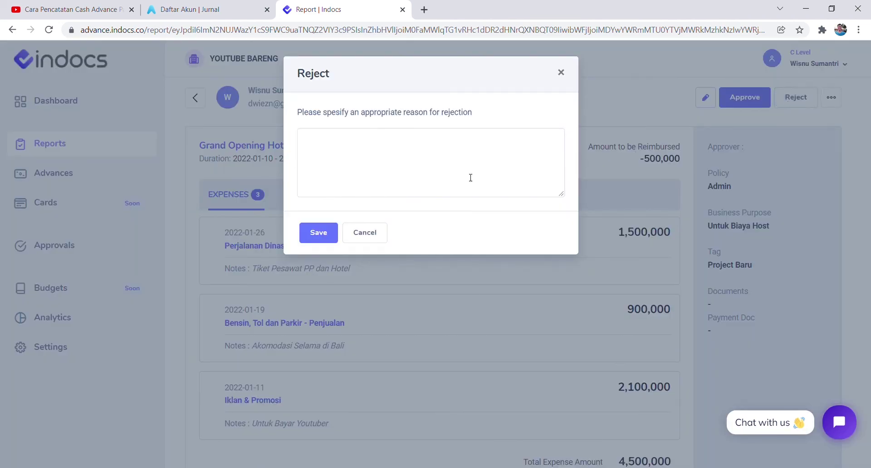
{"action": "left_click", "coordinate": [642, 161]}
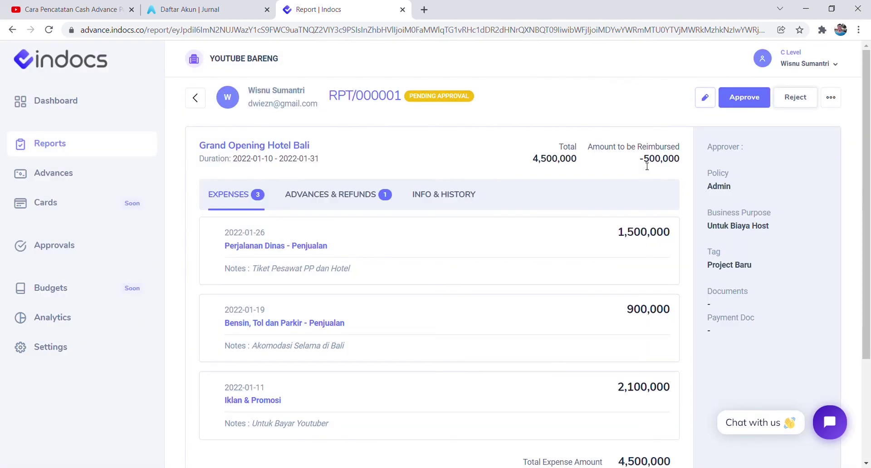
{"action": "left_click", "coordinate": [741, 107]}
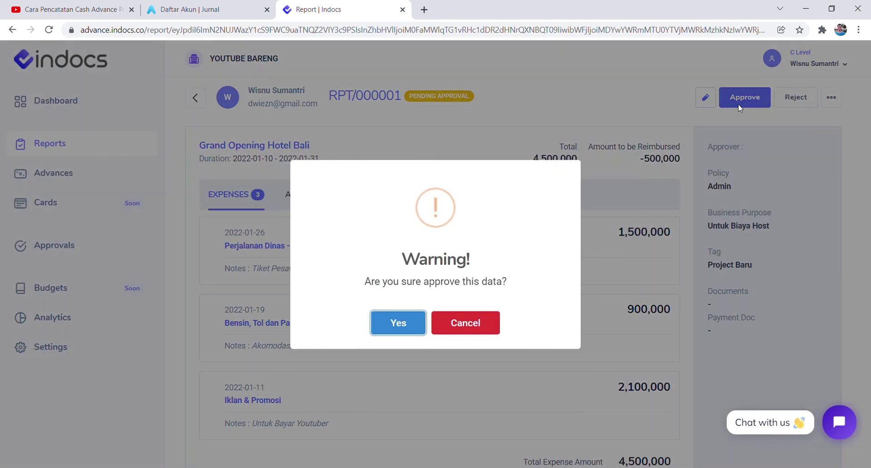
{"action": "left_click", "coordinate": [398, 323]}
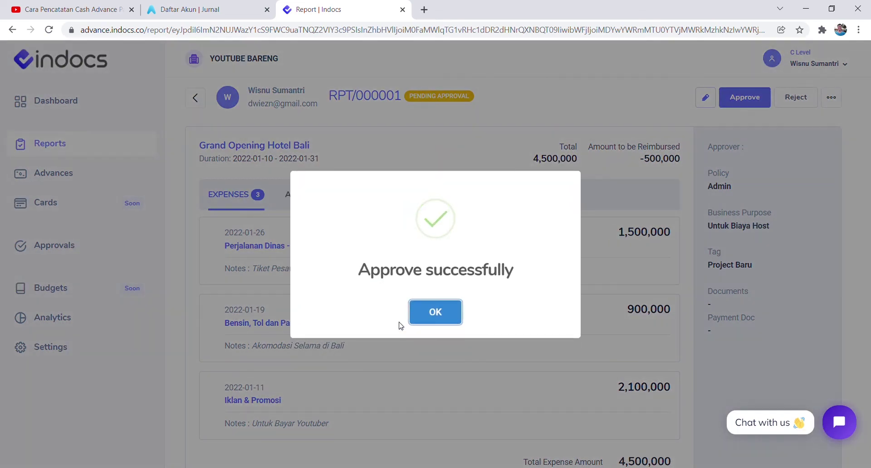
{"action": "left_click", "coordinate": [429, 321]}
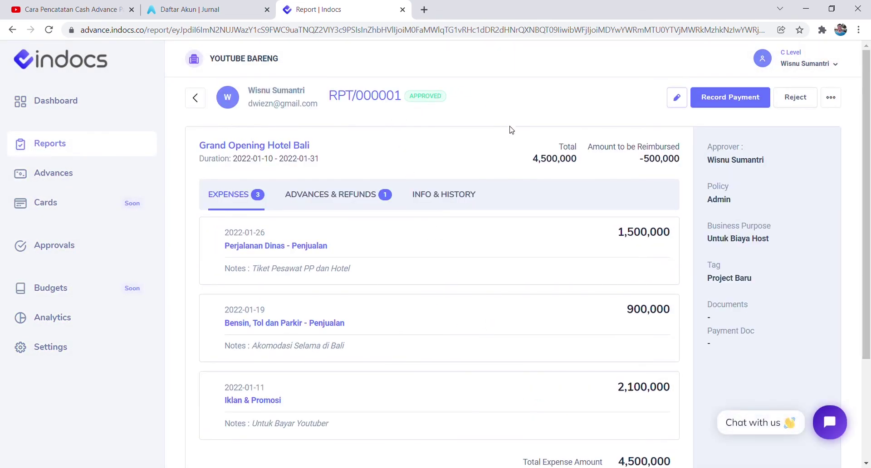
Highlight the -500,000 reimbursement amount, then dismiss the rejection form again.
{"action": "left_click_drag", "start_coordinate": [639, 159], "coordinate": [663, 158]}
{"action": "scroll", "coordinate": [470, 208], "scroll_direction": "down", "scroll_amount": 3}
{"action": "scroll", "coordinate": [484, 218], "scroll_direction": "up", "scroll_amount": 3}
{"action": "left_click", "coordinate": [801, 99]}
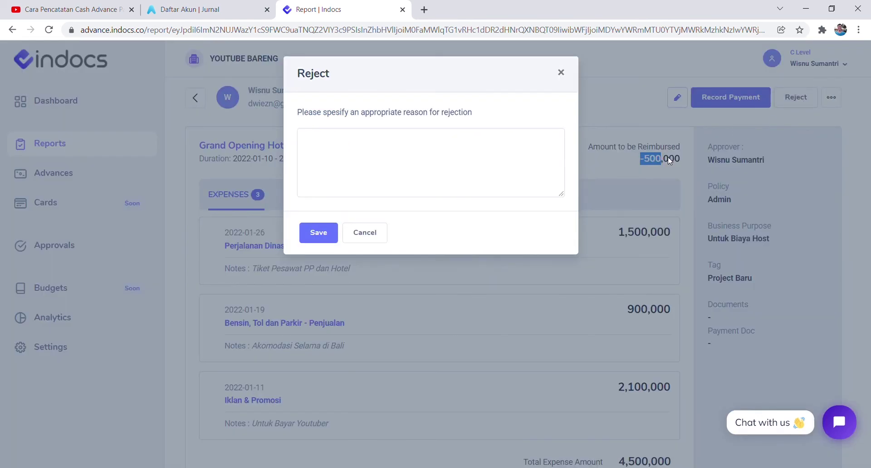
{"action": "left_click", "coordinate": [670, 160]}
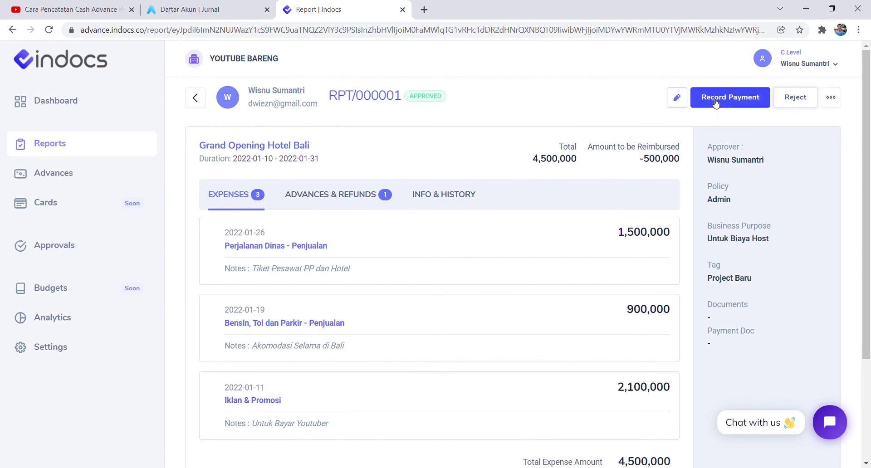
Record the balance as returned, reimbursed on 2022-01-31, paid through Cash.
{"action": "left_click", "coordinate": [715, 103]}
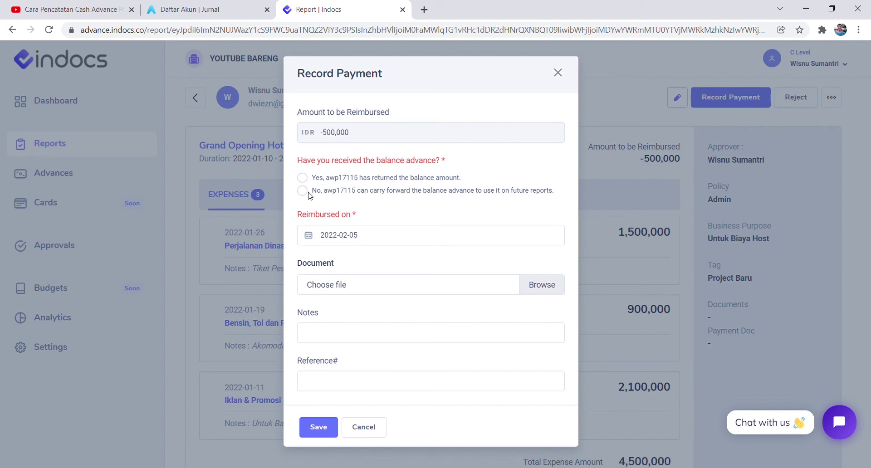
{"action": "left_click", "coordinate": [305, 191]}
{"action": "left_click", "coordinate": [302, 178]}
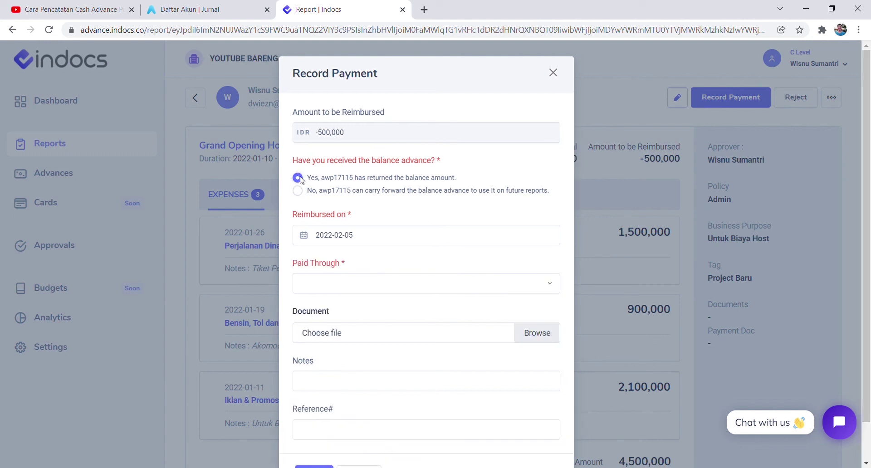
{"action": "left_click", "coordinate": [357, 243]}
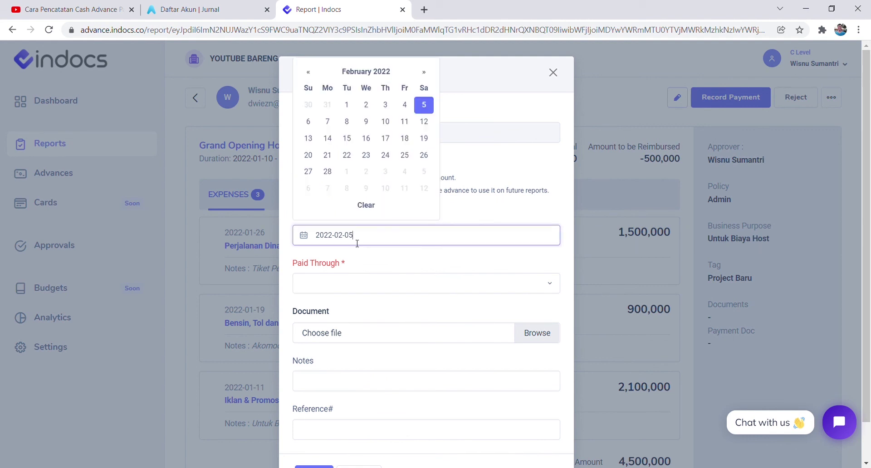
{"action": "left_click", "coordinate": [332, 105]}
{"action": "left_click", "coordinate": [344, 291]}
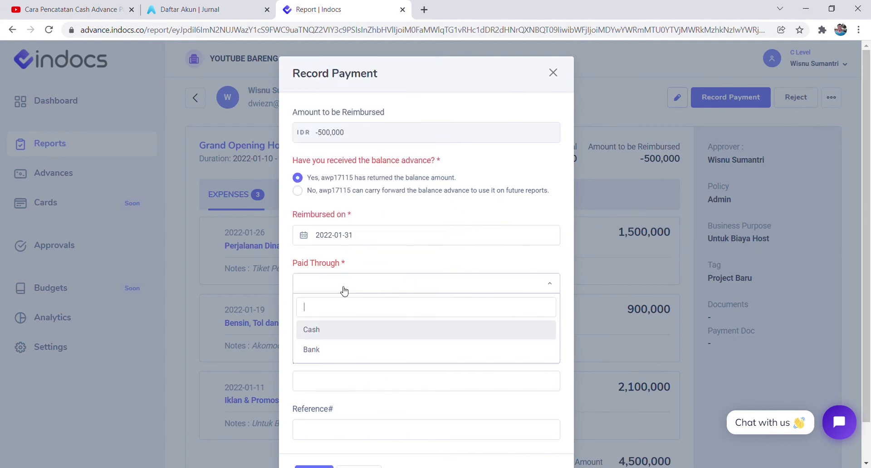
{"action": "left_click", "coordinate": [333, 337]}
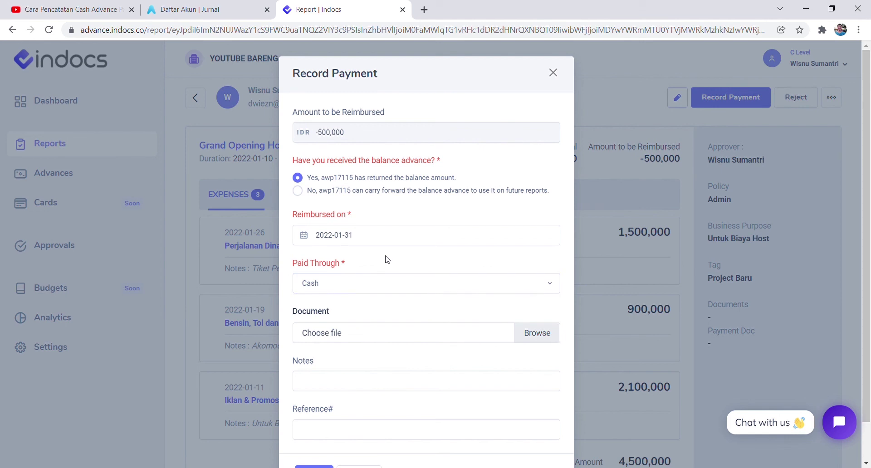
Attach bayar.pdf, add the note 'Sudah d' and a reference number, and save the payment.
{"action": "scroll", "coordinate": [385, 259], "scroll_direction": "down", "scroll_amount": 1}
{"action": "left_click", "coordinate": [327, 300]}
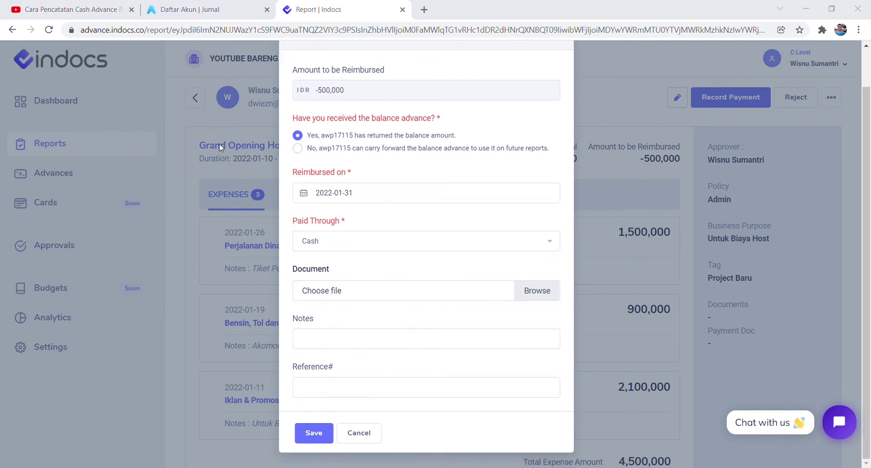
{"action": "key", "text": "Return"}
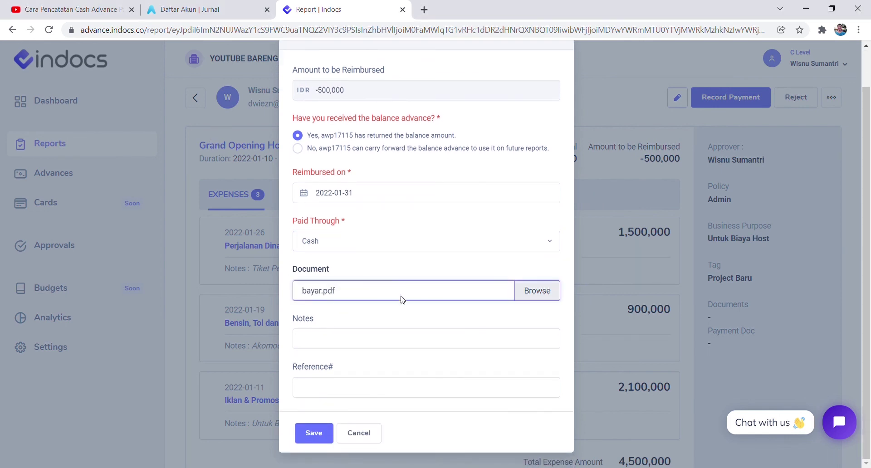
{"action": "left_click", "coordinate": [328, 336]}
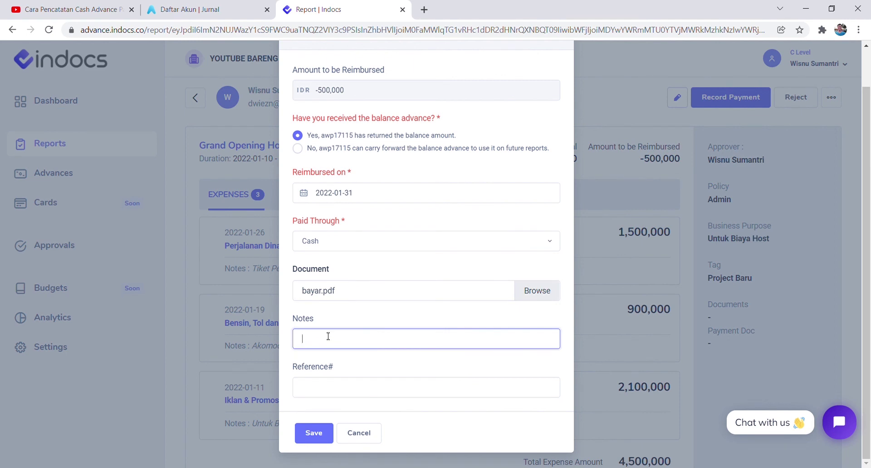
{"action": "type", "text": "Sudah di terima cash"}
{"action": "left_click", "coordinate": [316, 398]}
{"action": "type", "text": "2398hf92302930"}
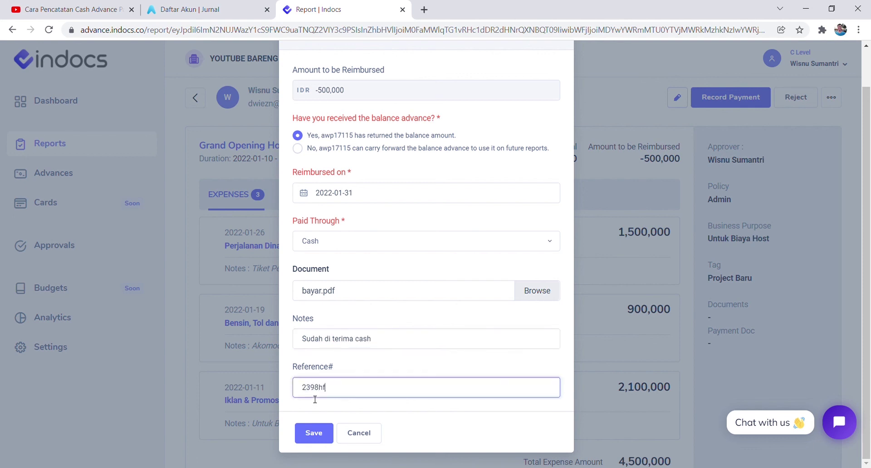
{"action": "left_click", "coordinate": [313, 432]}
{"action": "left_click", "coordinate": [459, 316]}
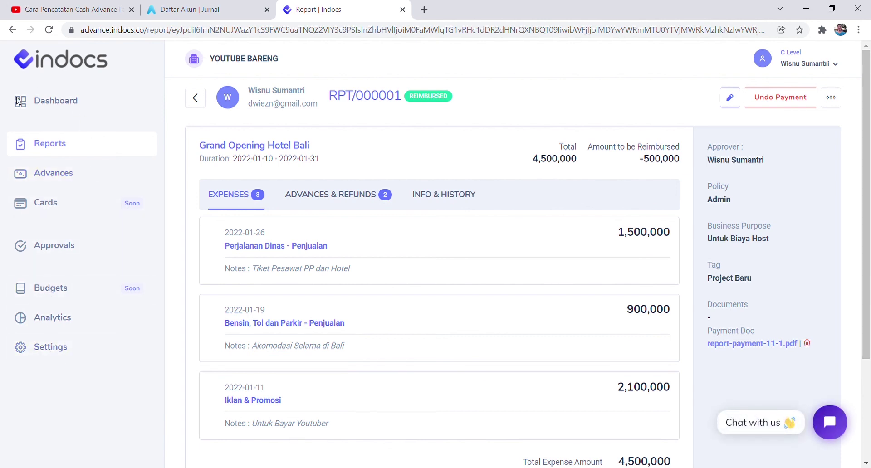
From Settings > Integrations > Jurnal, export advances for 2022-01-01 to 2022-02-05 as a Jurnal.id xlsx.
{"action": "left_click", "coordinate": [52, 348]}
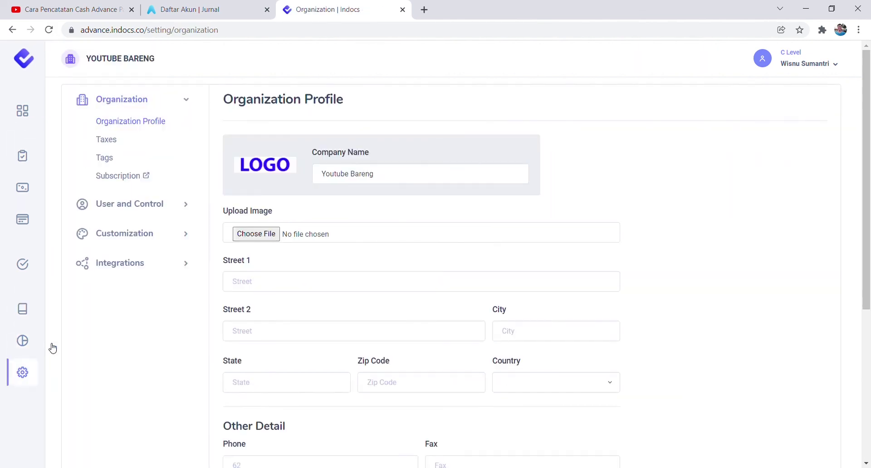
{"action": "left_click", "coordinate": [112, 263]}
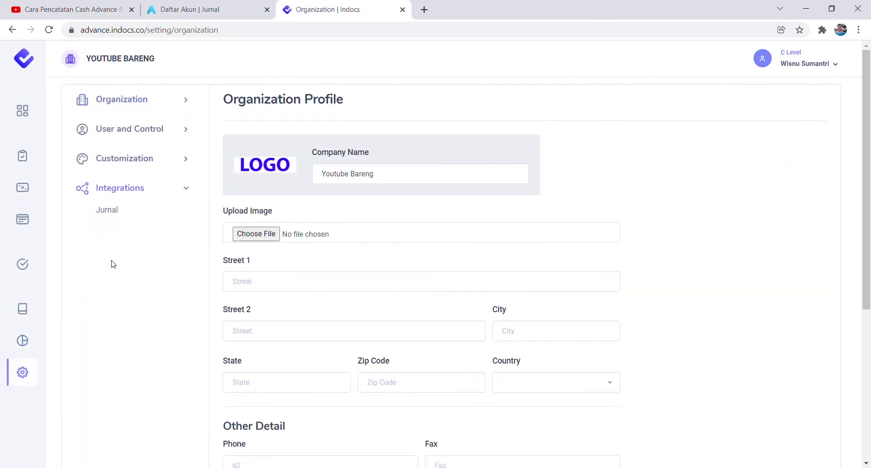
{"action": "left_click", "coordinate": [104, 215]}
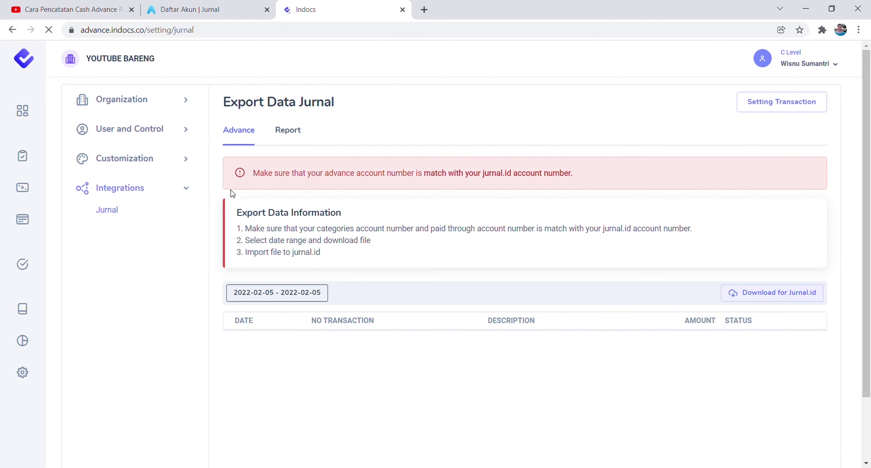
{"action": "left_click", "coordinate": [269, 294]}
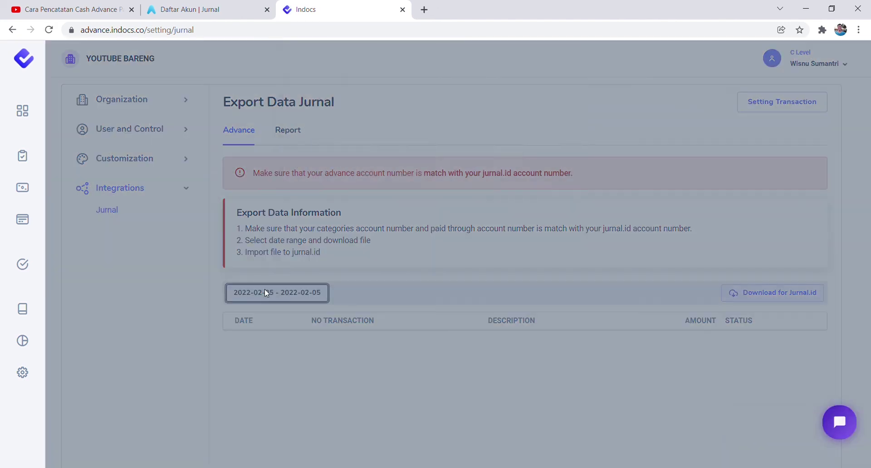
{"action": "left_click", "coordinate": [331, 138]}
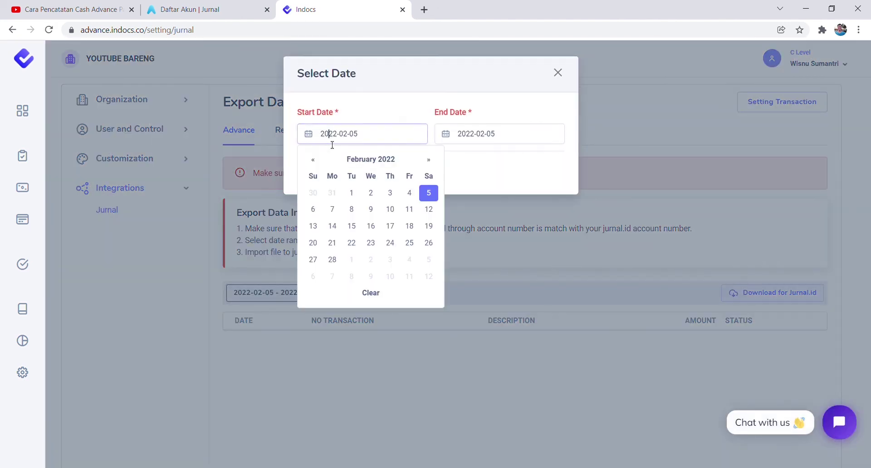
{"action": "left_click", "coordinate": [312, 159]}
{"action": "left_click", "coordinate": [428, 193]}
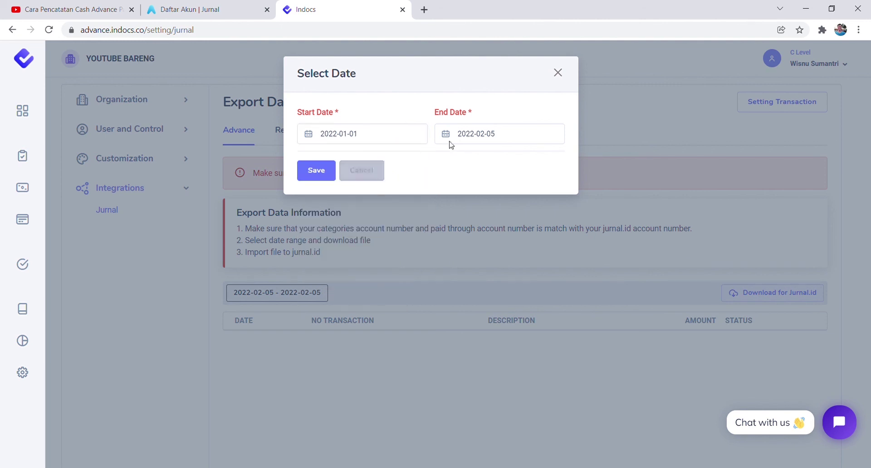
{"action": "left_click", "coordinate": [321, 176]}
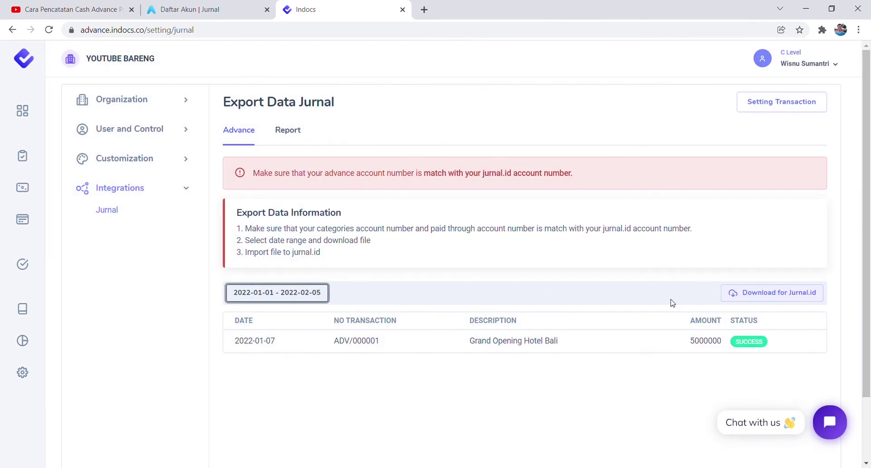
{"action": "left_click", "coordinate": [774, 295]}
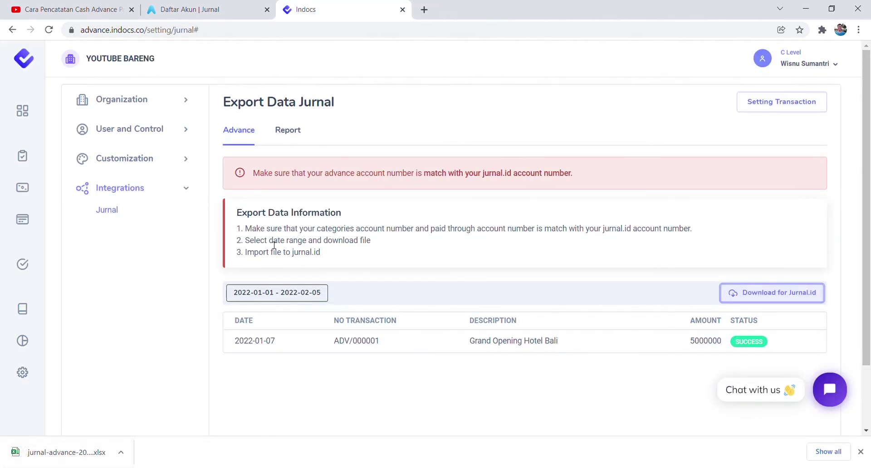
{"action": "left_click", "coordinate": [296, 139]}
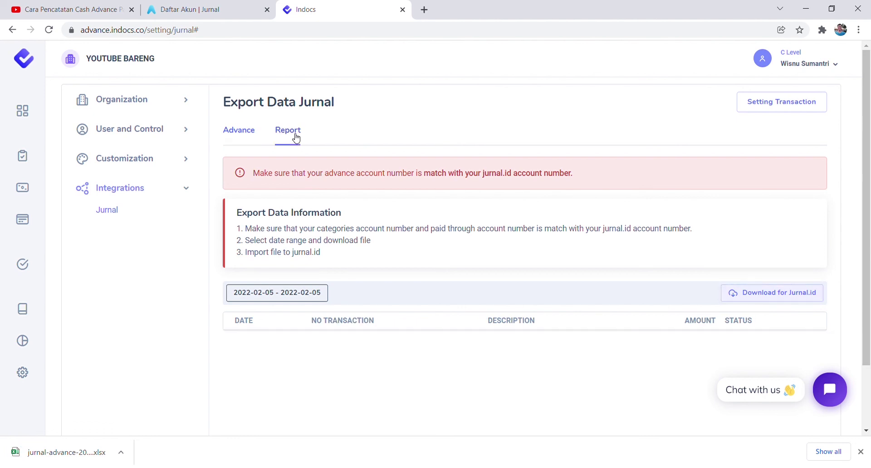
Set the report export range to 2022-01-01 – 2022-02-05 and download the Jurnal.id xlsx.
{"action": "left_click", "coordinate": [279, 293]}
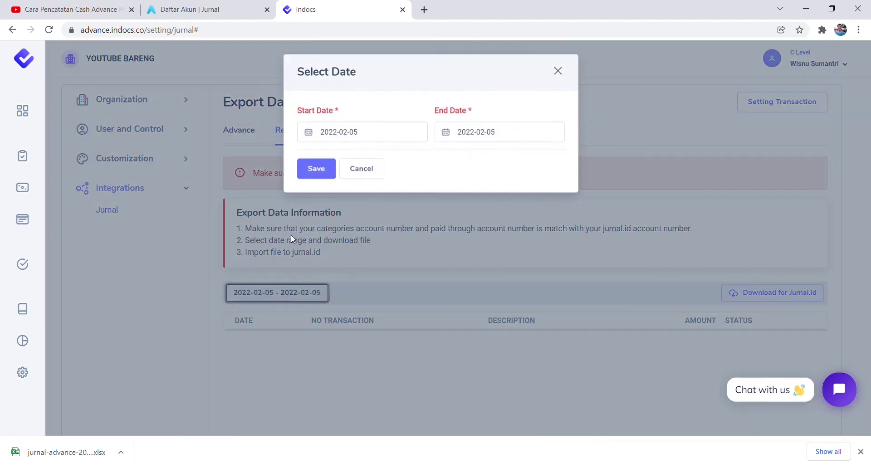
{"action": "left_click", "coordinate": [332, 134]}
{"action": "left_click", "coordinate": [313, 159]}
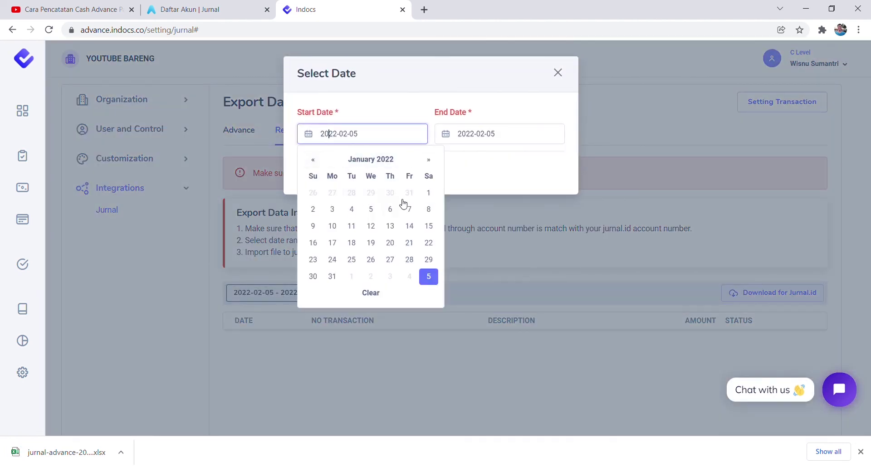
{"action": "left_click", "coordinate": [430, 194]}
{"action": "left_click", "coordinate": [476, 145]}
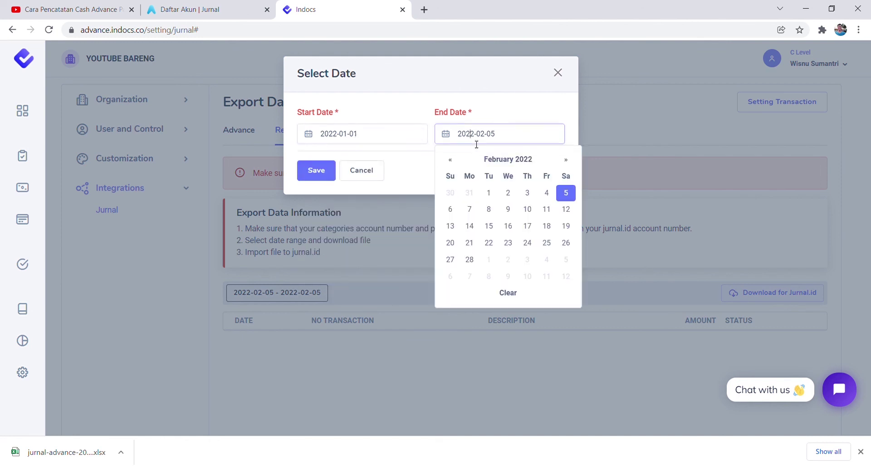
{"action": "left_click", "coordinate": [394, 175]}
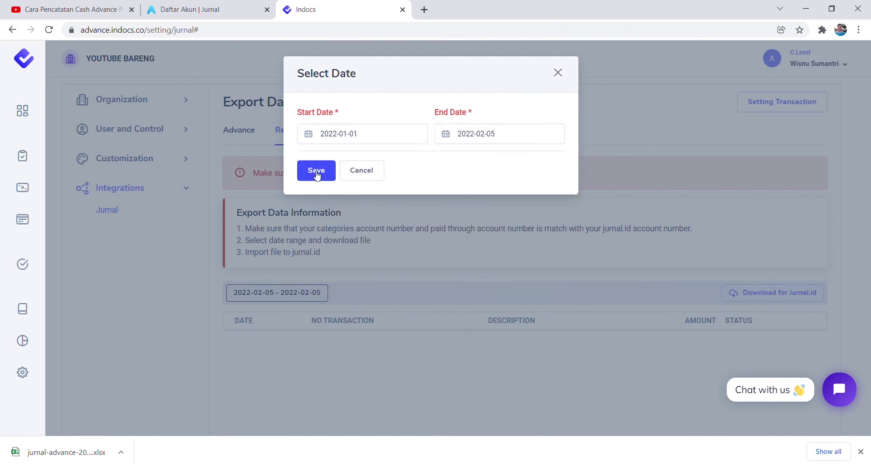
{"action": "left_click", "coordinate": [317, 170]}
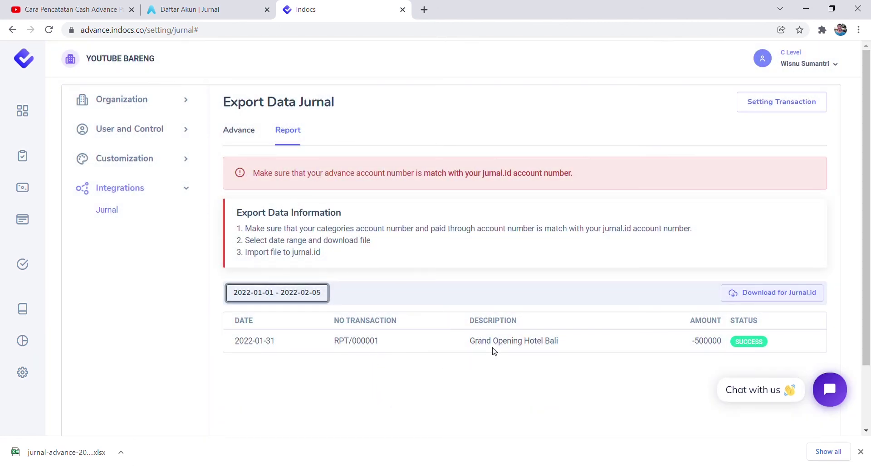
{"action": "left_click", "coordinate": [757, 297]}
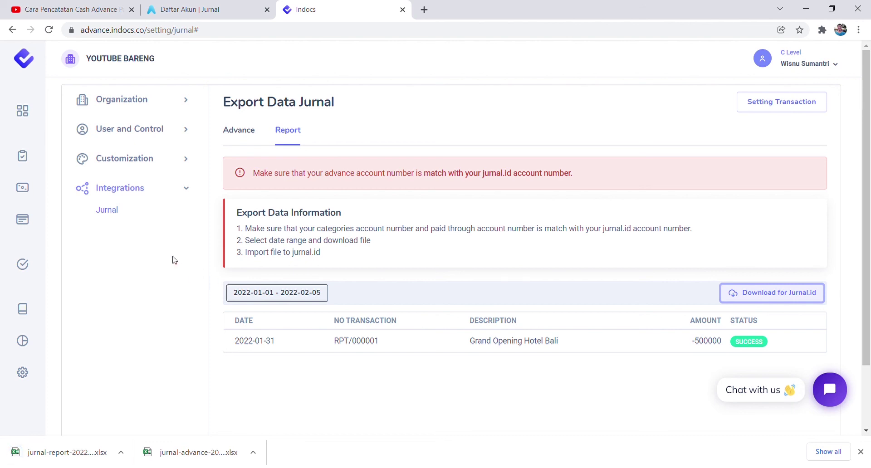
{"action": "left_click", "coordinate": [183, 5]}
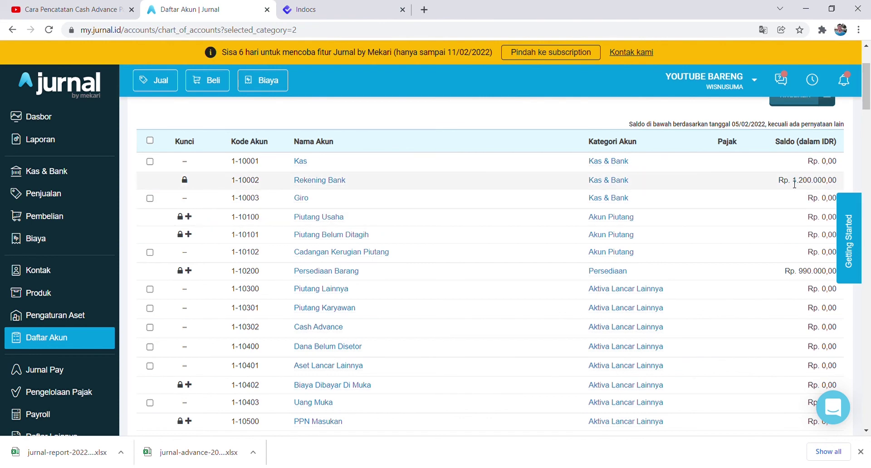
Highlight the Rekening Bank balance in the Jurnal chart of accounts.
{"action": "left_click_drag", "start_coordinate": [793, 180], "coordinate": [820, 181]}
{"action": "left_click", "coordinate": [733, 169]}
{"action": "left_click_drag", "start_coordinate": [796, 182], "coordinate": [824, 181]}
{"action": "left_click", "coordinate": [703, 200]}
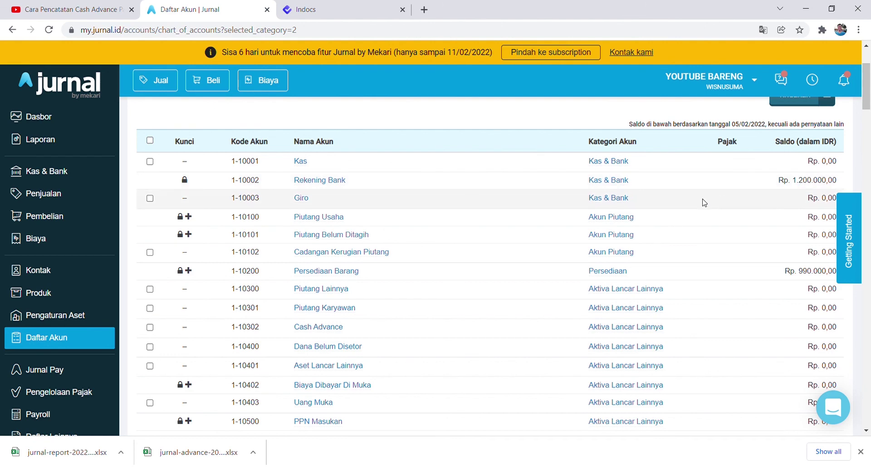
{"action": "scroll", "coordinate": [653, 229], "scroll_direction": "up", "scroll_amount": 3}
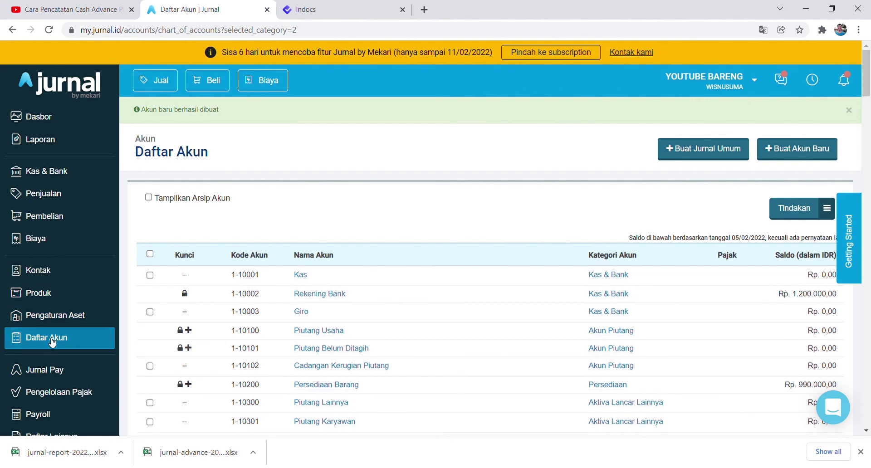
Upload jurnal-report-20220205.xlsx via Tindakan > Impor Jurnal Umum and continue to mapping.
{"action": "left_click", "coordinate": [795, 208]}
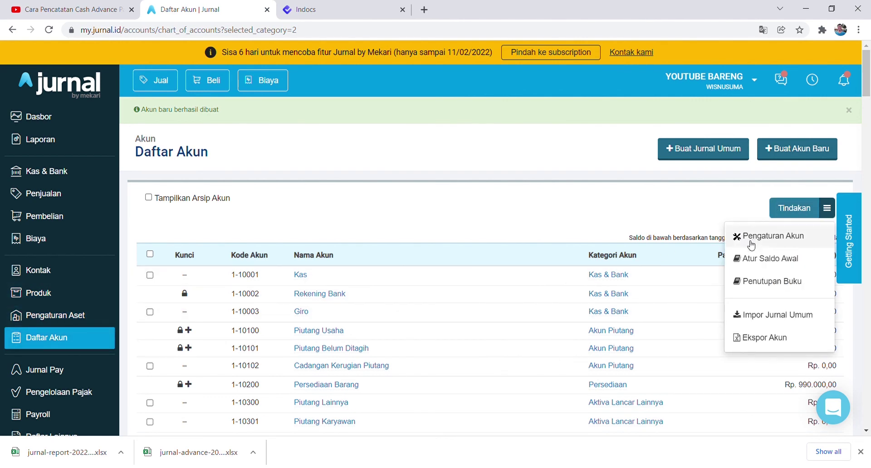
{"action": "left_click", "coordinate": [757, 320]}
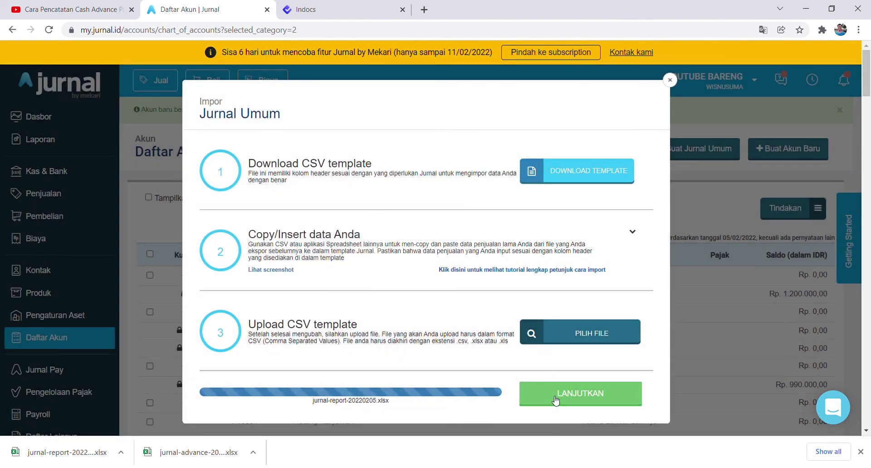
{"action": "left_click", "coordinate": [555, 400]}
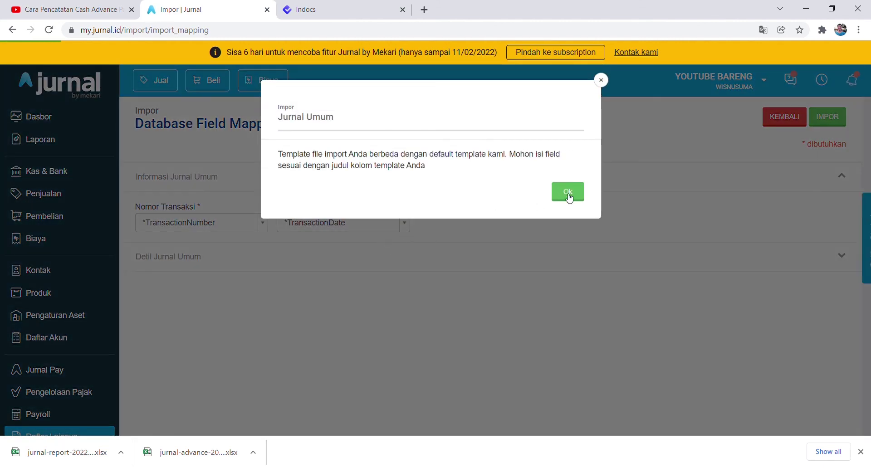
Map the Detil Jurnal Umum Tag field to the Tags column and run the import.
{"action": "left_click", "coordinate": [565, 190]}
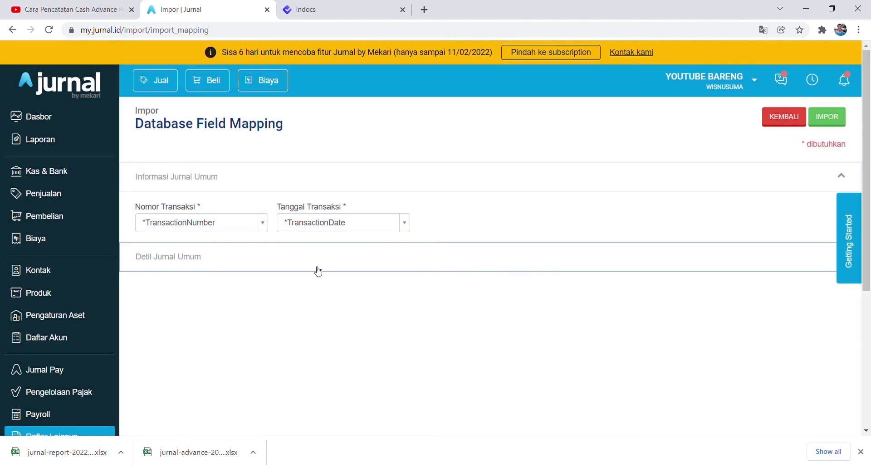
{"action": "left_click", "coordinate": [247, 254]}
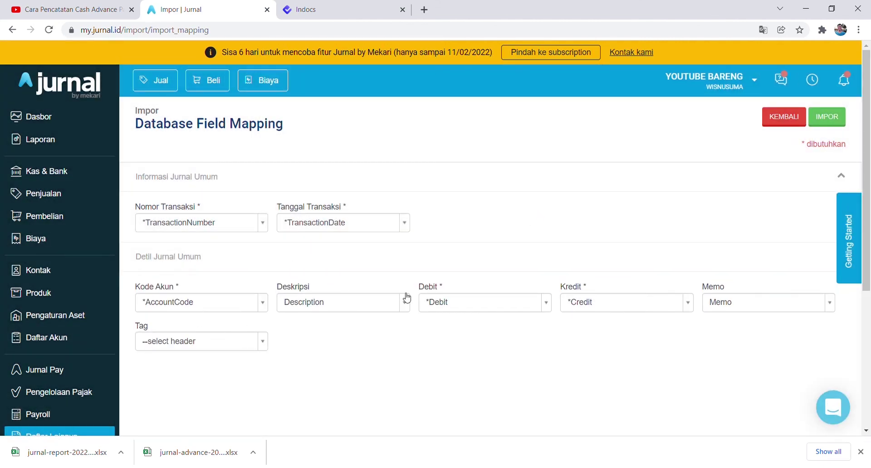
{"action": "left_click", "coordinate": [236, 349]}
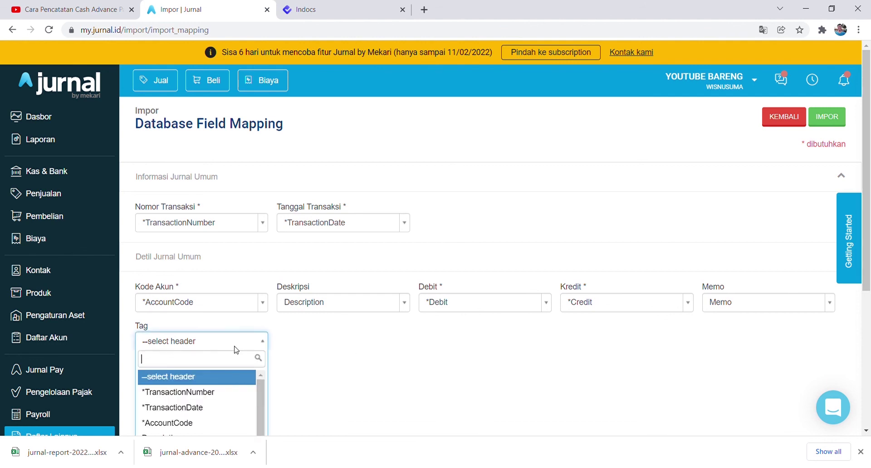
{"action": "scroll", "coordinate": [365, 352], "scroll_direction": "down", "scroll_amount": 5}
{"action": "scroll", "coordinate": [213, 245], "scroll_direction": "down", "scroll_amount": 2}
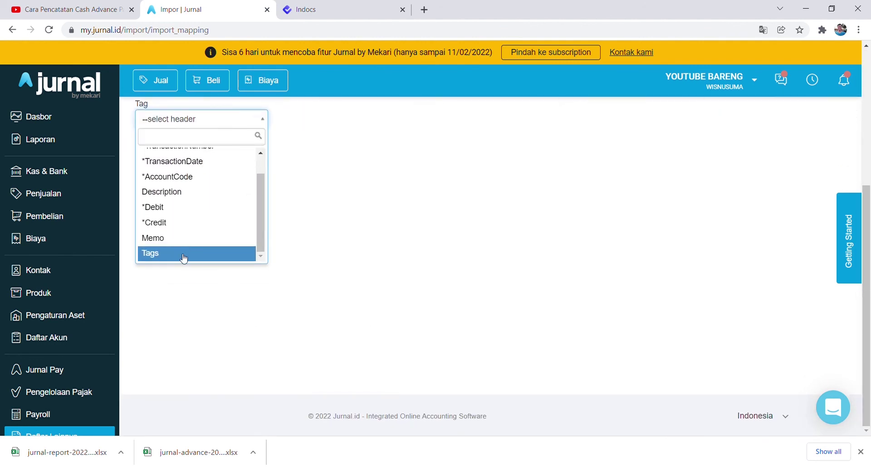
{"action": "left_click", "coordinate": [184, 254]}
{"action": "scroll", "coordinate": [454, 266], "scroll_direction": "up", "scroll_amount": 5}
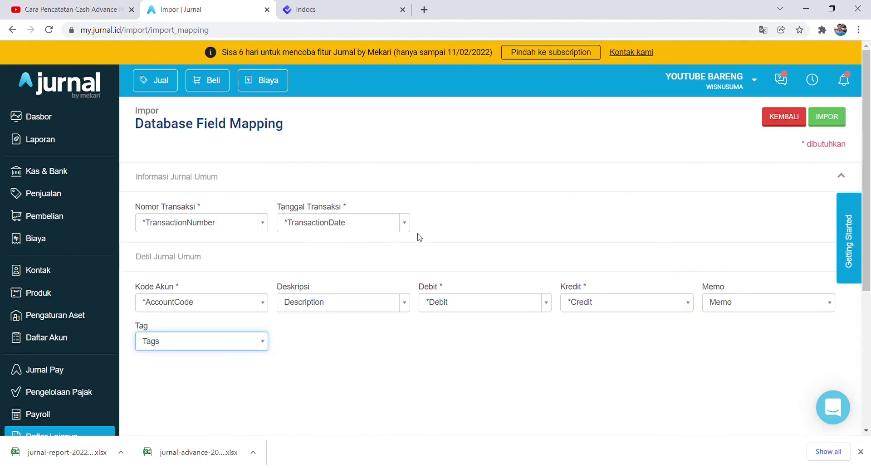
{"action": "left_click", "coordinate": [832, 117]}
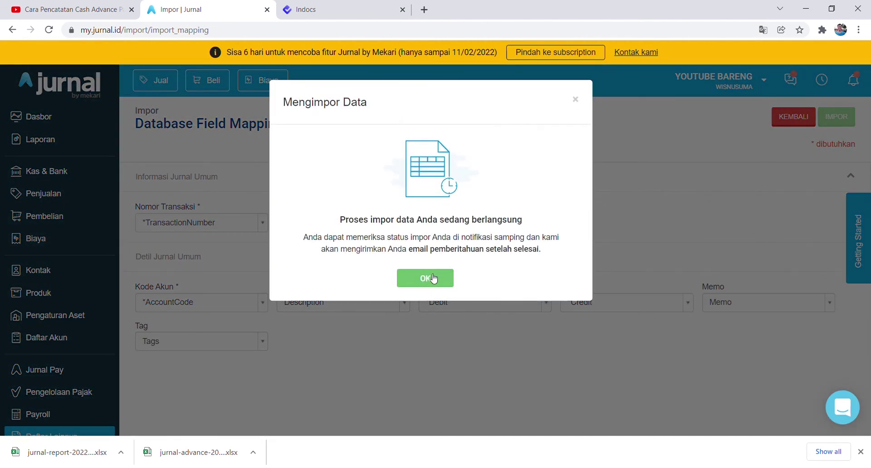
{"action": "left_click", "coordinate": [430, 278]}
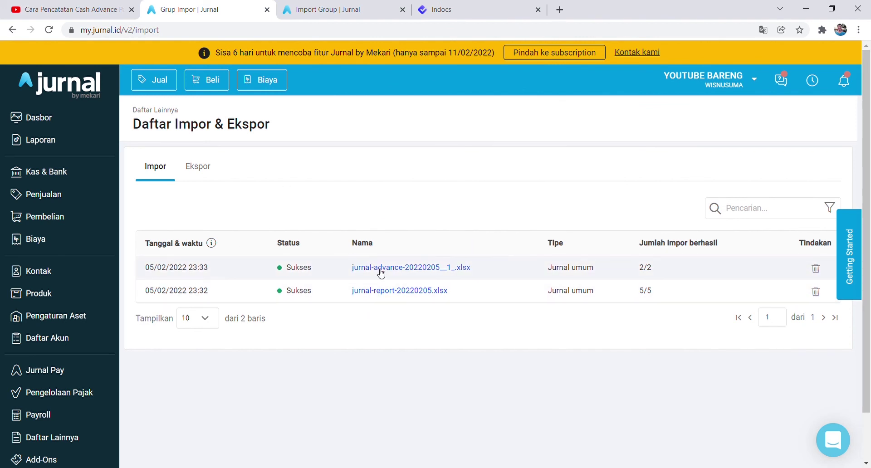
Open the imported journal entries RPT/000001 and ADV/000001 from their import groups.
{"action": "left_click", "coordinate": [402, 9]}
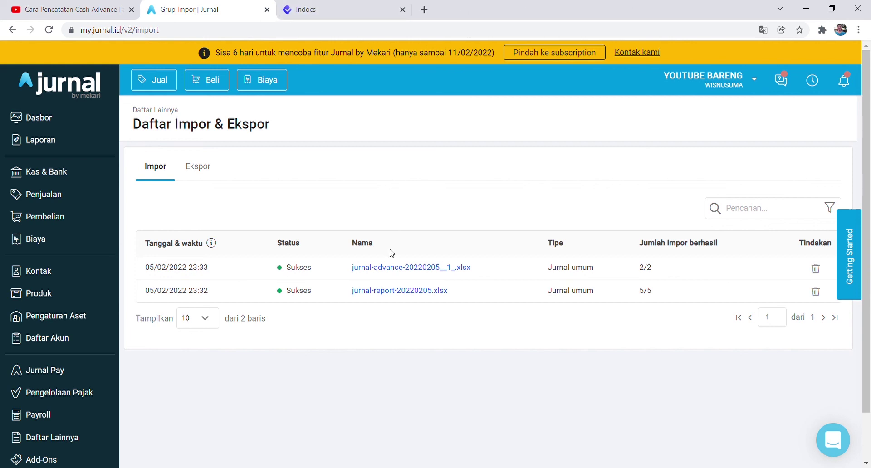
{"action": "left_click", "coordinate": [402, 271], "text": "ctrl"}
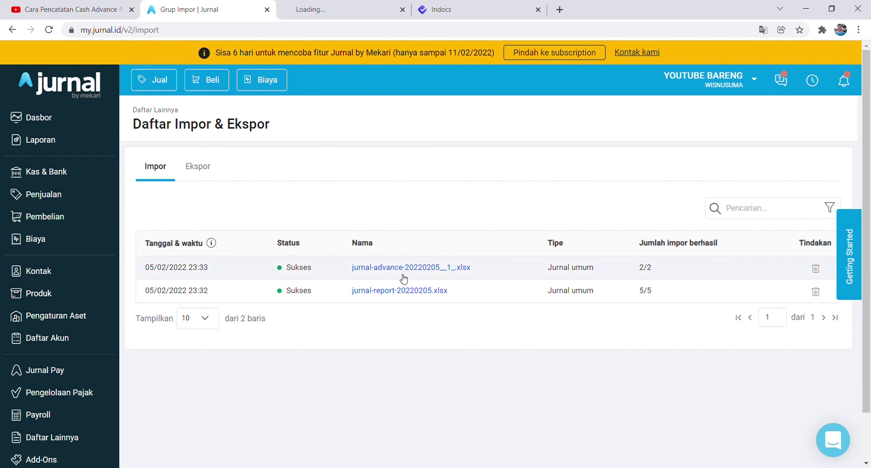
{"action": "left_click", "coordinate": [391, 291]}
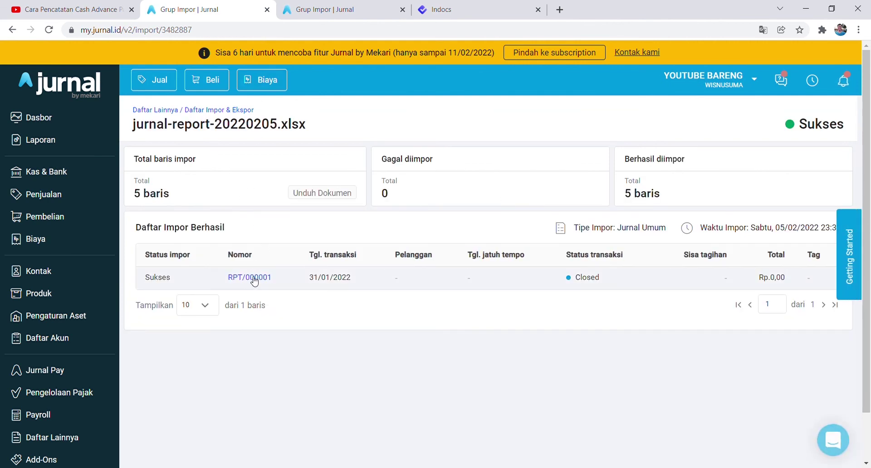
{"action": "left_click", "coordinate": [253, 278]}
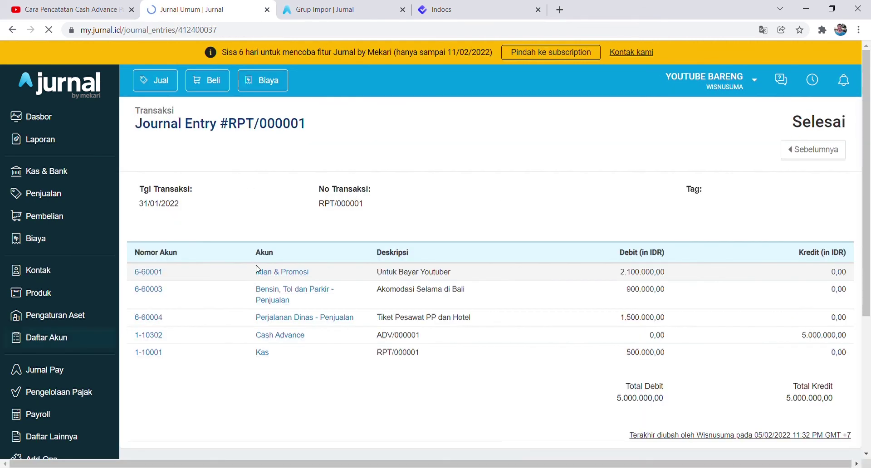
{"action": "left_click", "coordinate": [326, 8]}
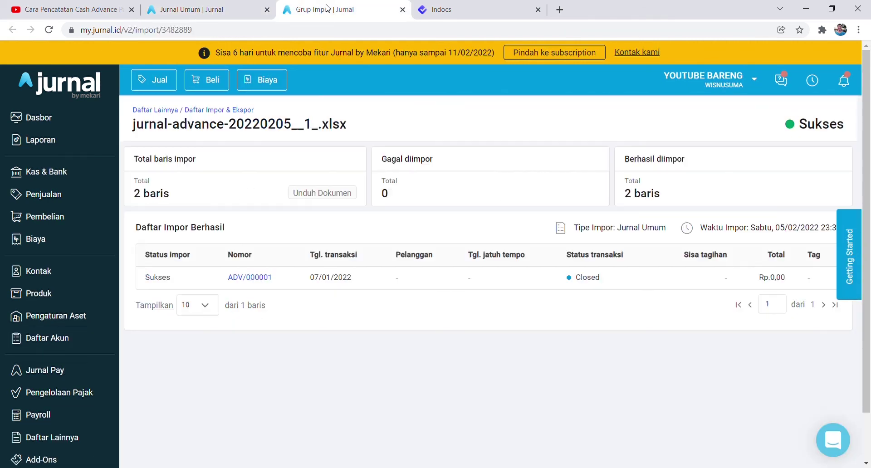
{"action": "left_click", "coordinate": [249, 278]}
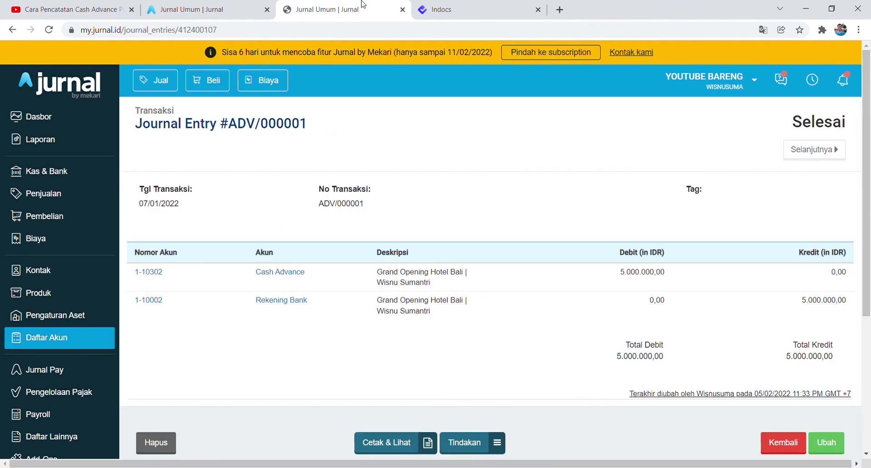
{"action": "left_click_drag", "start_coordinate": [348, 5], "coordinate": [240, 6]}
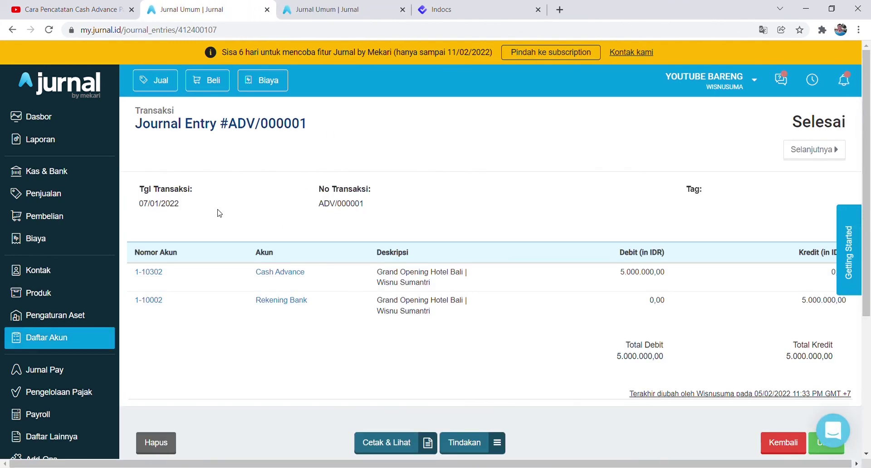
Review ADV/000001: dated 07/01/2022, debiting Cash Advance and crediting Rekening Bank.
{"action": "left_click_drag", "start_coordinate": [151, 210], "coordinate": [224, 226]}
{"action": "left_click", "coordinate": [223, 226]}
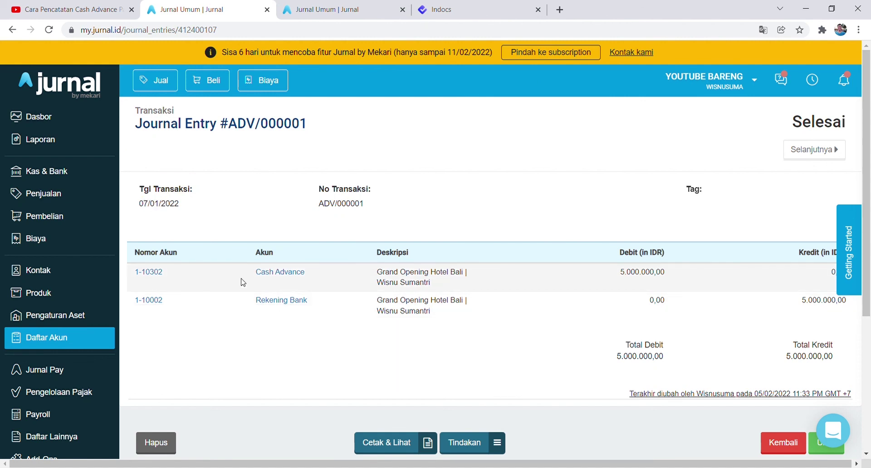
{"action": "left_click_drag", "start_coordinate": [255, 273], "coordinate": [305, 275]}
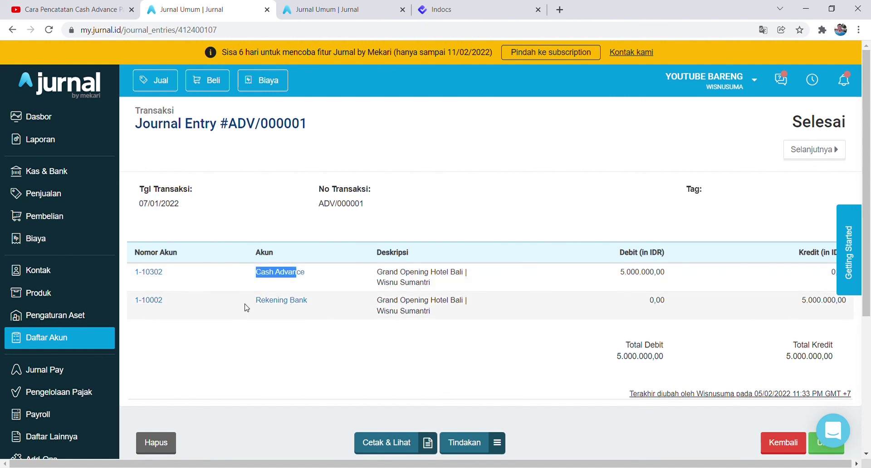
{"action": "left_click_drag", "start_coordinate": [255, 303], "coordinate": [316, 310]}
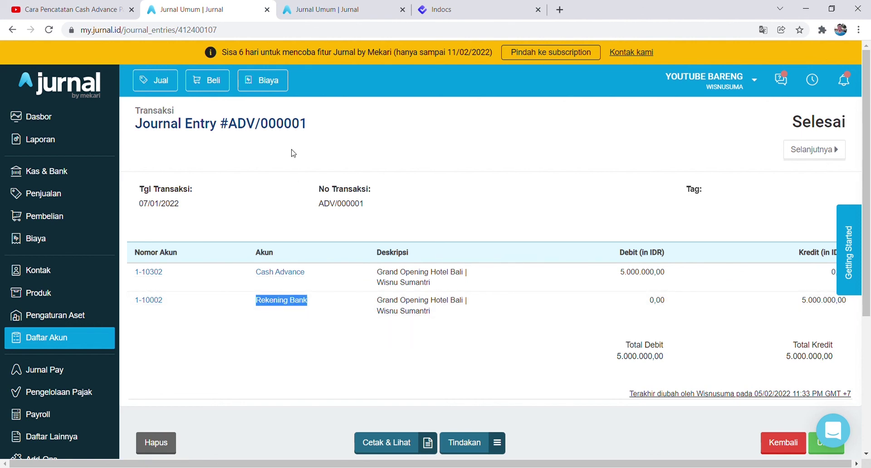
Review RPT/000001: Cash Advance credit, three expense debits and a 500.000,00 debit to Kas.
{"action": "left_click", "coordinate": [329, 9]}
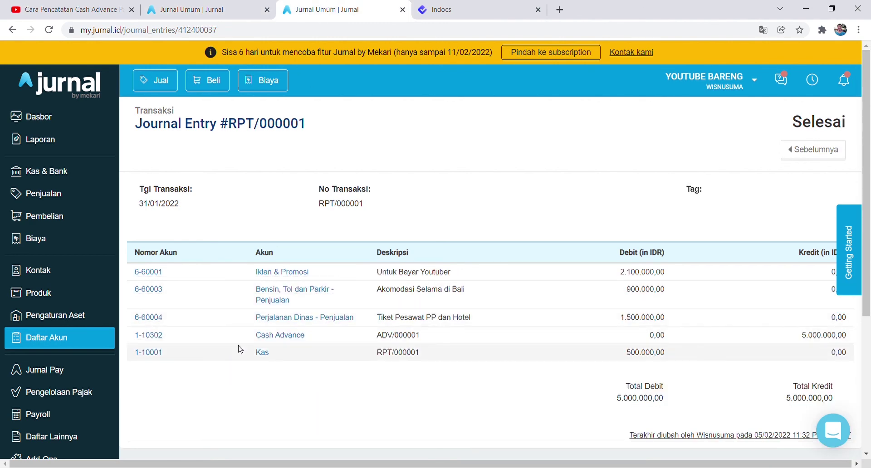
{"action": "left_click_drag", "start_coordinate": [247, 340], "coordinate": [306, 339]}
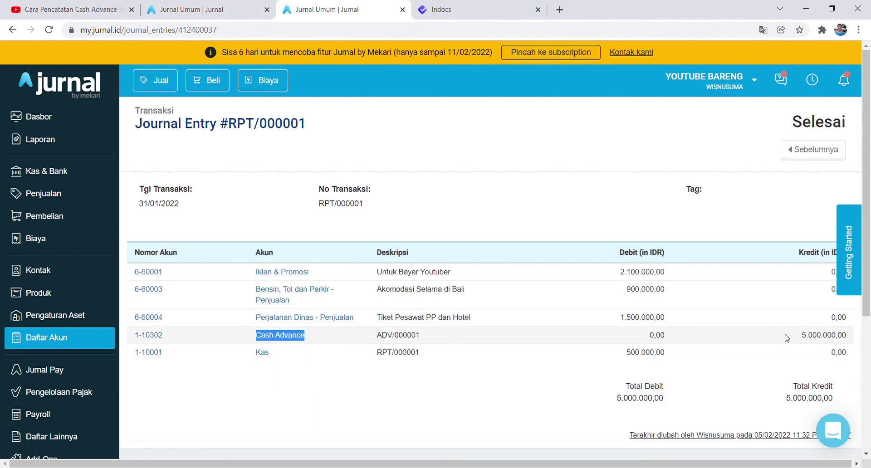
{"action": "left_click_drag", "start_coordinate": [606, 272], "coordinate": [669, 323]}
{"action": "left_click_drag", "start_coordinate": [603, 357], "coordinate": [663, 361]}
{"action": "left_click", "coordinate": [447, 387]}
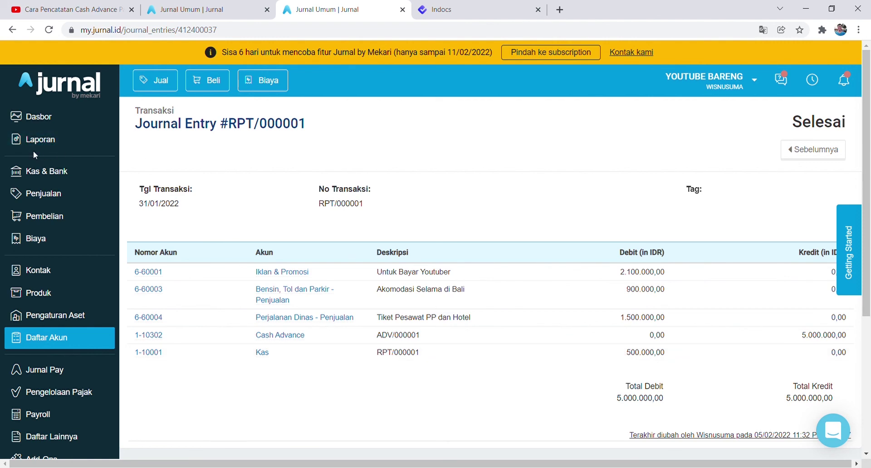
Confirm the Rekening Bank balance of (3.800.000,00) under Kas & Bank, then return to Indocs.
{"action": "left_click", "coordinate": [59, 176]}
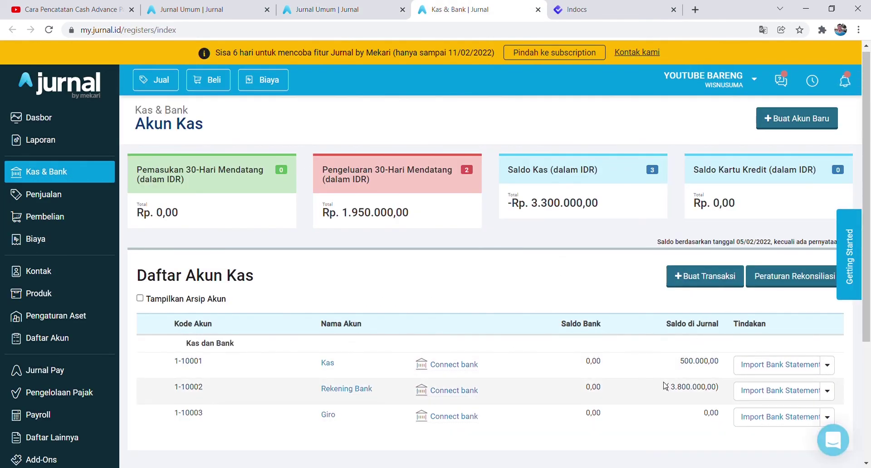
{"action": "left_click_drag", "start_coordinate": [667, 387], "coordinate": [721, 390]}
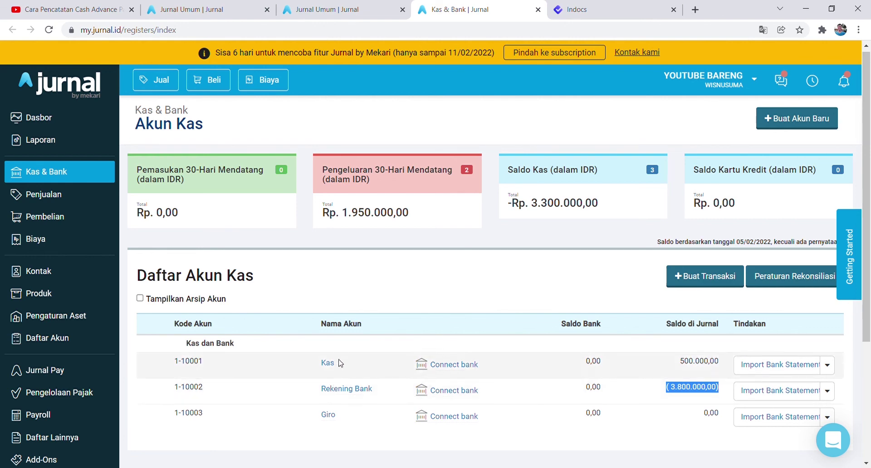
{"action": "scroll", "coordinate": [369, 314], "scroll_direction": "up", "scroll_amount": 1}
{"action": "left_click", "coordinate": [597, 6]}
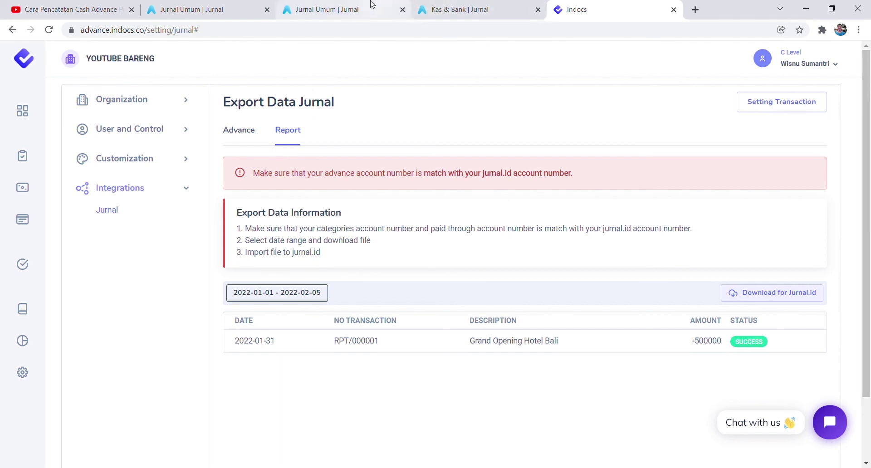
Review the ADV/000001, RPT/000001 and cash-and-bank tabs, then show the Indocs dashboard's yearly totals.
{"action": "left_click", "coordinate": [211, 6]}
{"action": "left_click", "coordinate": [328, 6]}
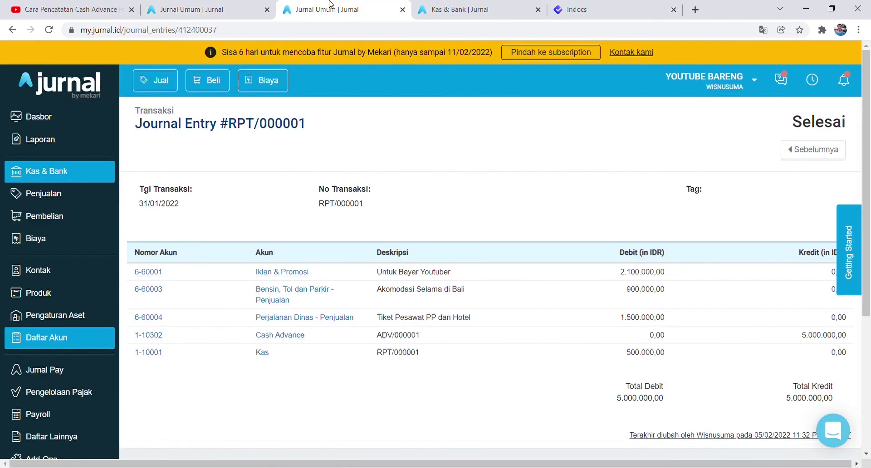
{"action": "left_click", "coordinate": [451, 9]}
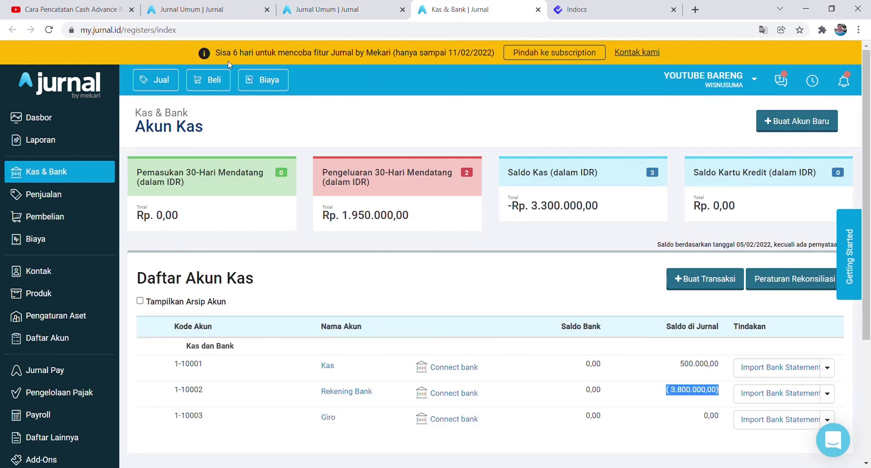
{"action": "left_click", "coordinate": [558, 7]}
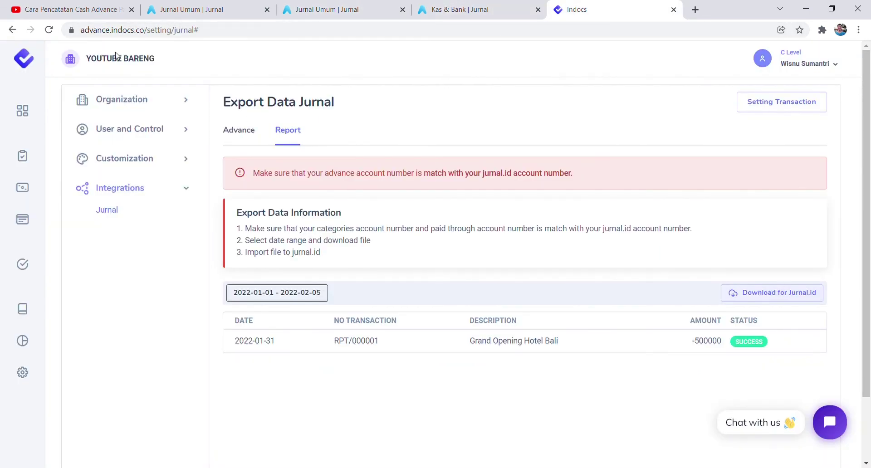
{"action": "left_click", "coordinate": [38, 64]}
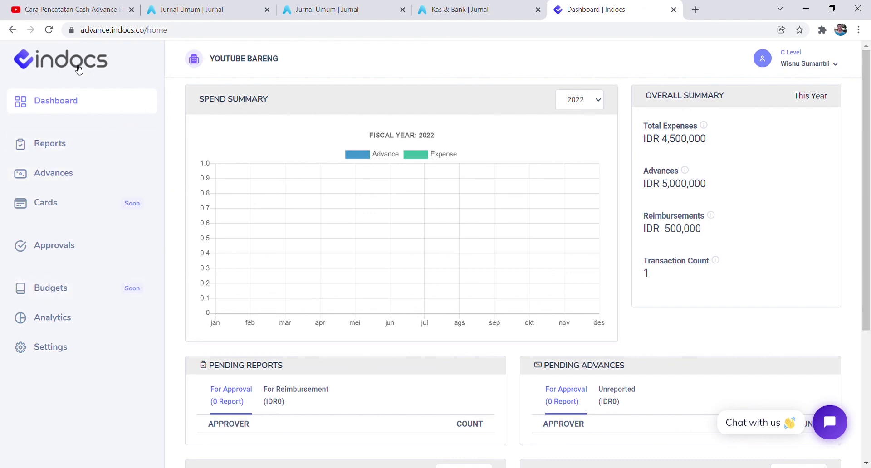
Dismiss the support chat, then move through the ADV/000001 and cash-and-bank tabs to Jurnal's Dasbor.
{"action": "left_click", "coordinate": [836, 431]}
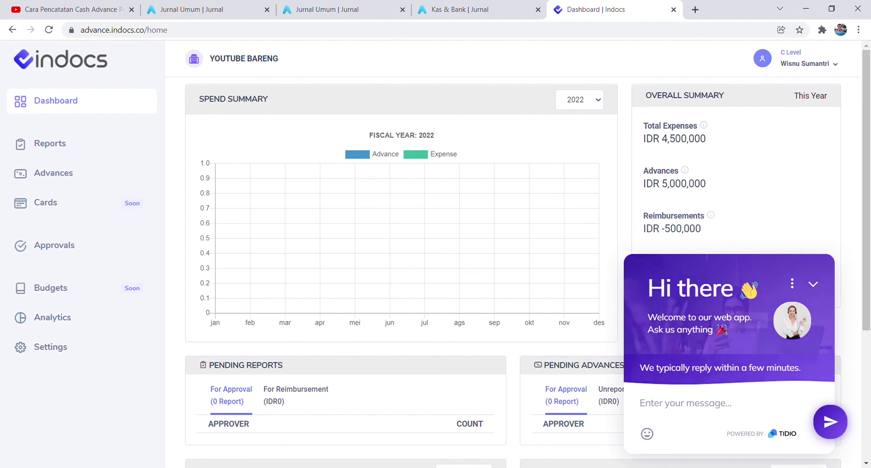
{"action": "left_click", "coordinate": [813, 285]}
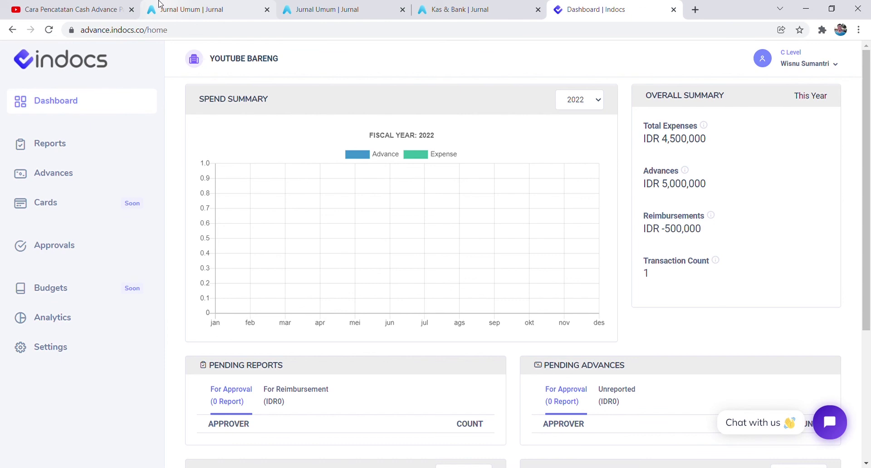
{"action": "left_click", "coordinate": [160, 5]}
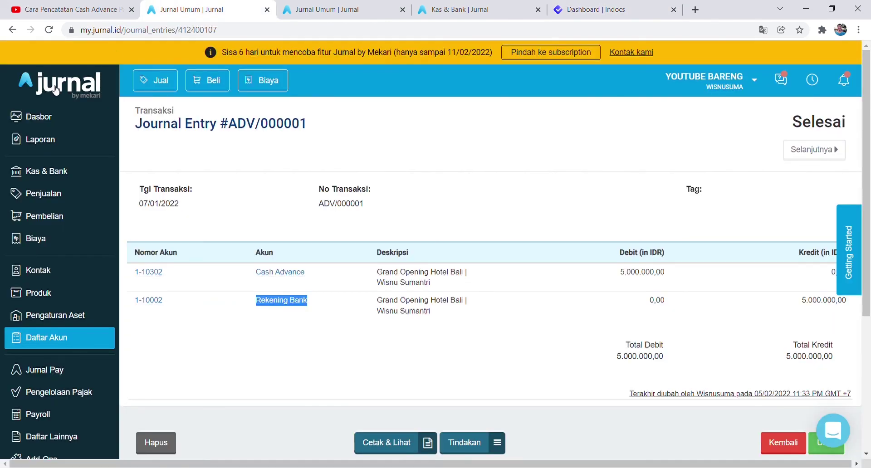
{"action": "left_click", "coordinate": [435, 6]}
{"action": "left_click", "coordinate": [66, 93]}
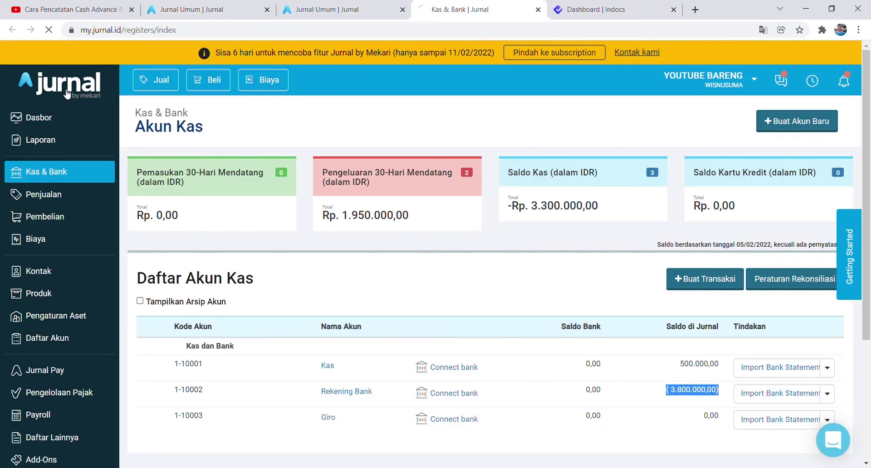